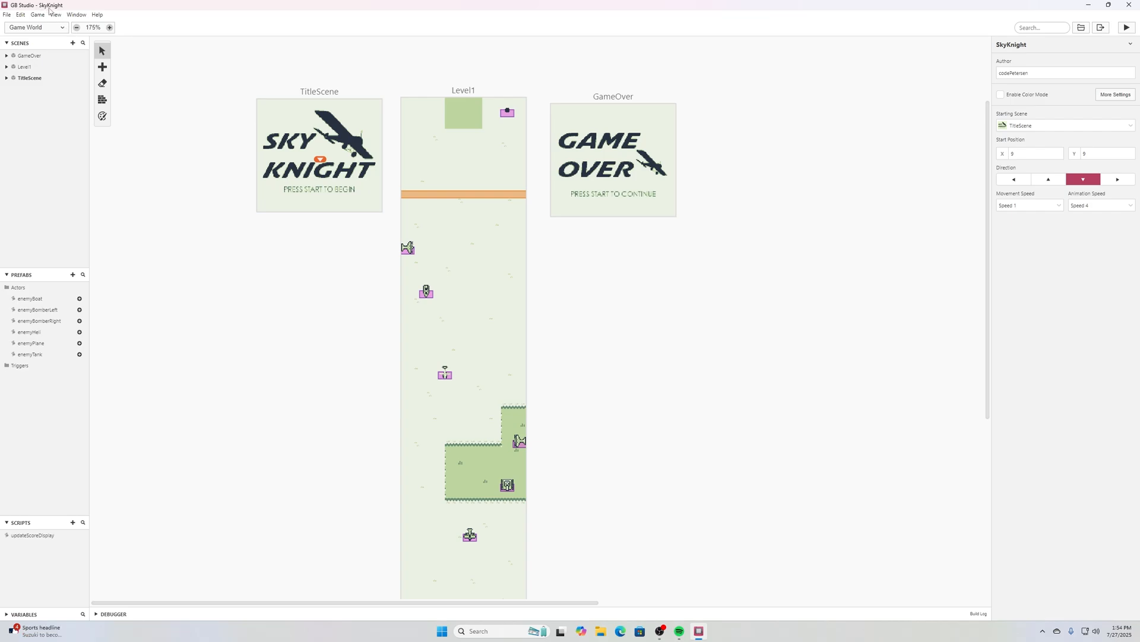
Open the music editor and add a new song named intro.
click(63, 29)
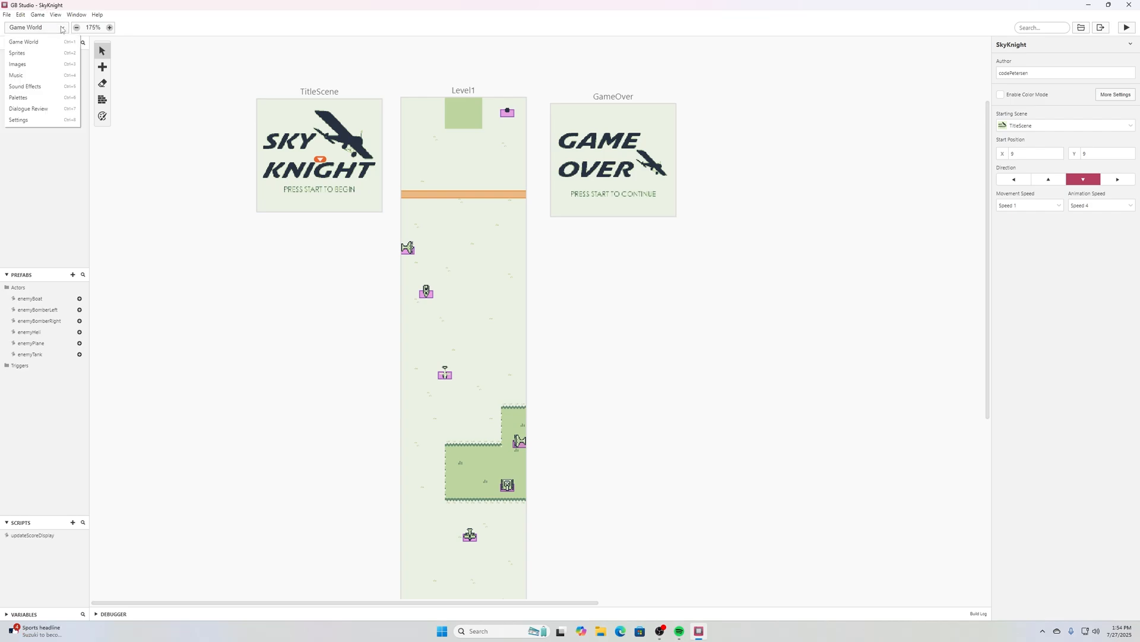
click(39, 75)
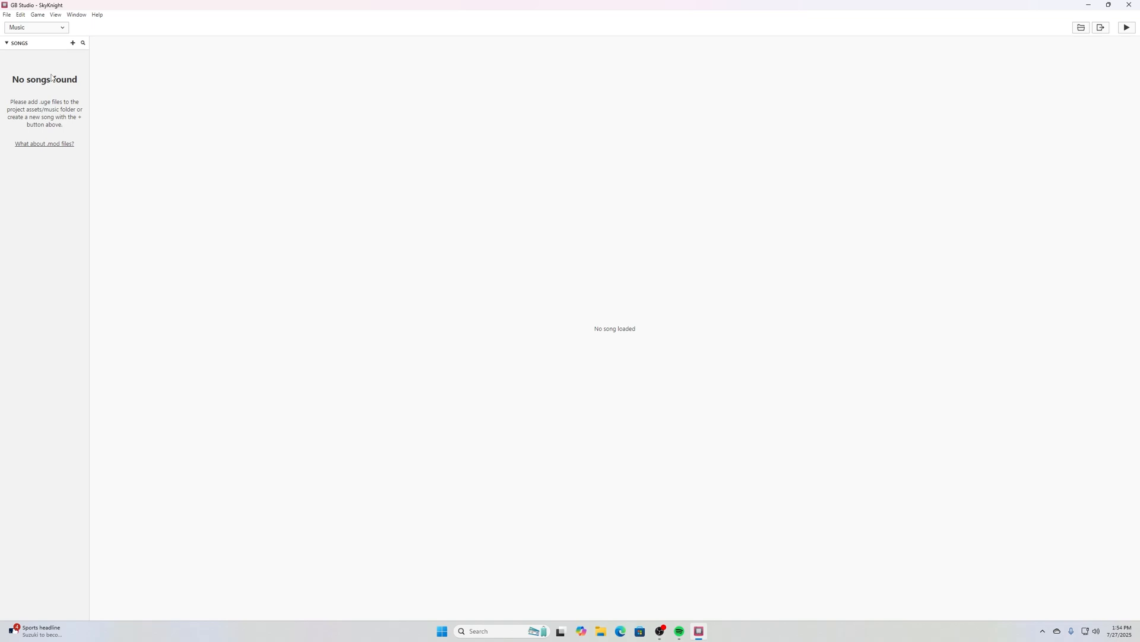
click(73, 43)
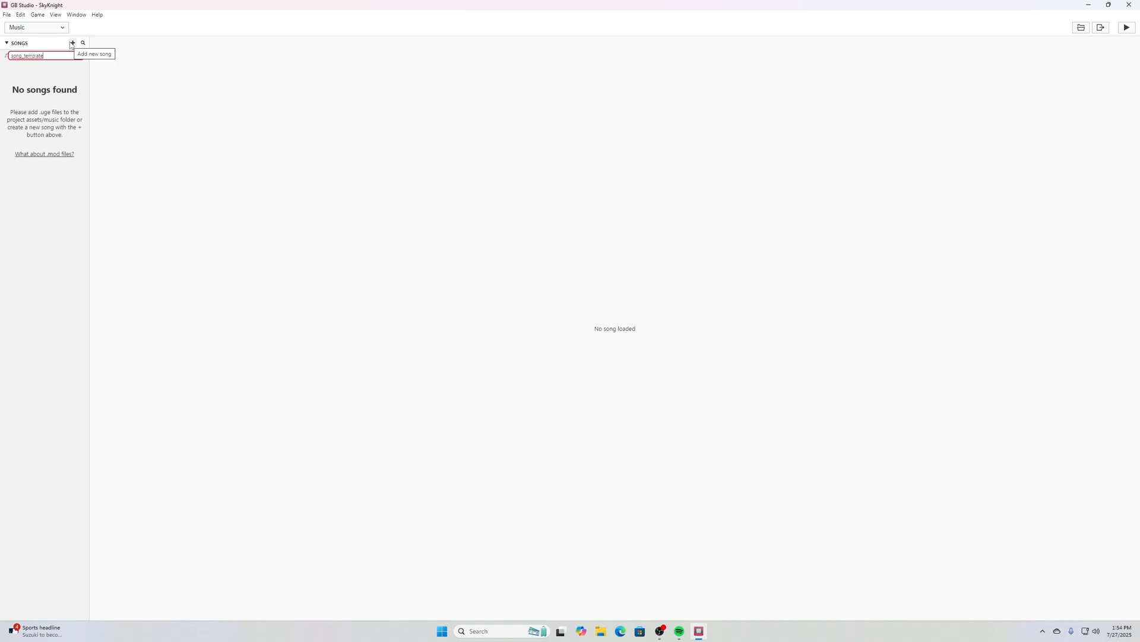
key(End)
key(BackSpace)
key(BackSpace)
key(BackSpace)
key(BackSpace)
key(BackSpace)
key(BackSpace)
key(BackSpace)
key(BackSpace)
key(BackSpace)
text(intro)
key(Return)
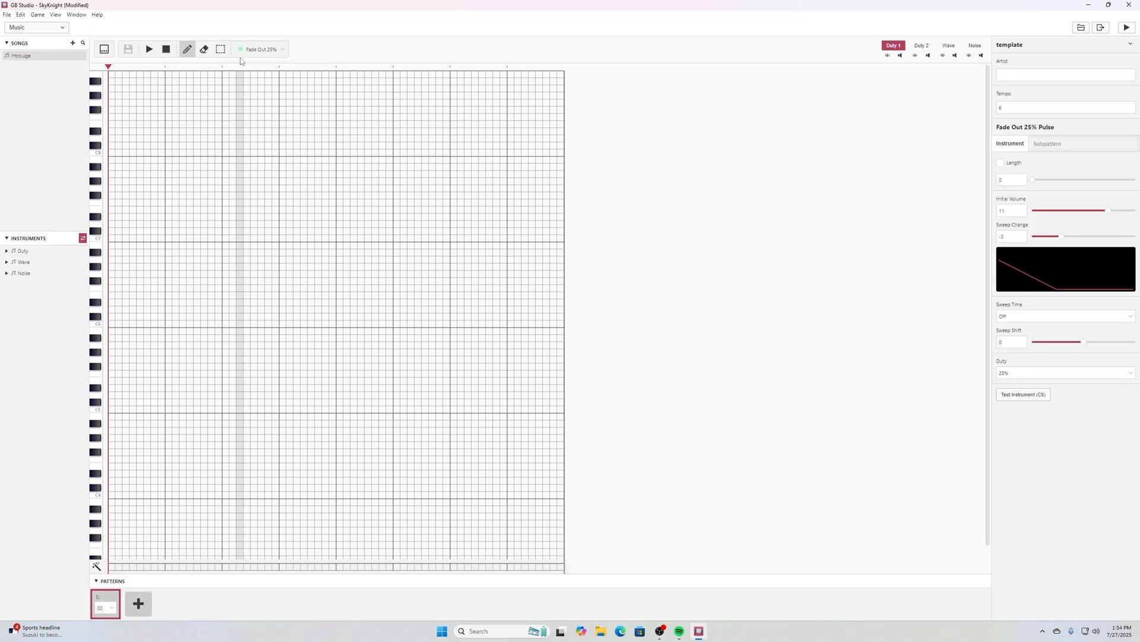
View the song in the tracker layout, return to the piano roll, and select the Duty instrument 01: Fade Out 25% Pulse.
click(104, 49)
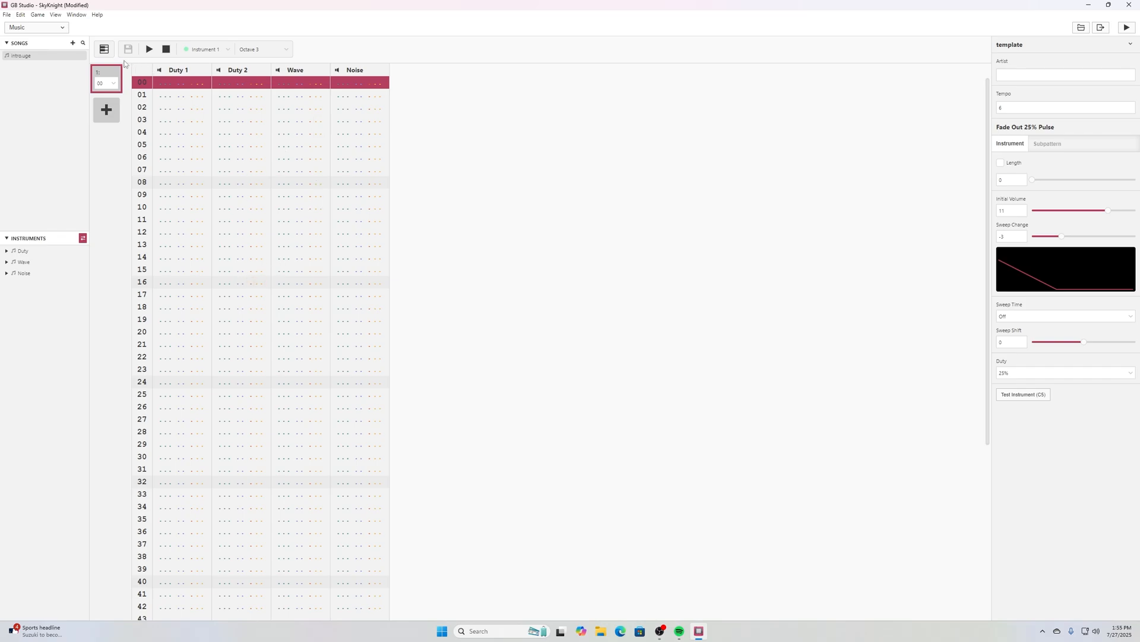
click(105, 51)
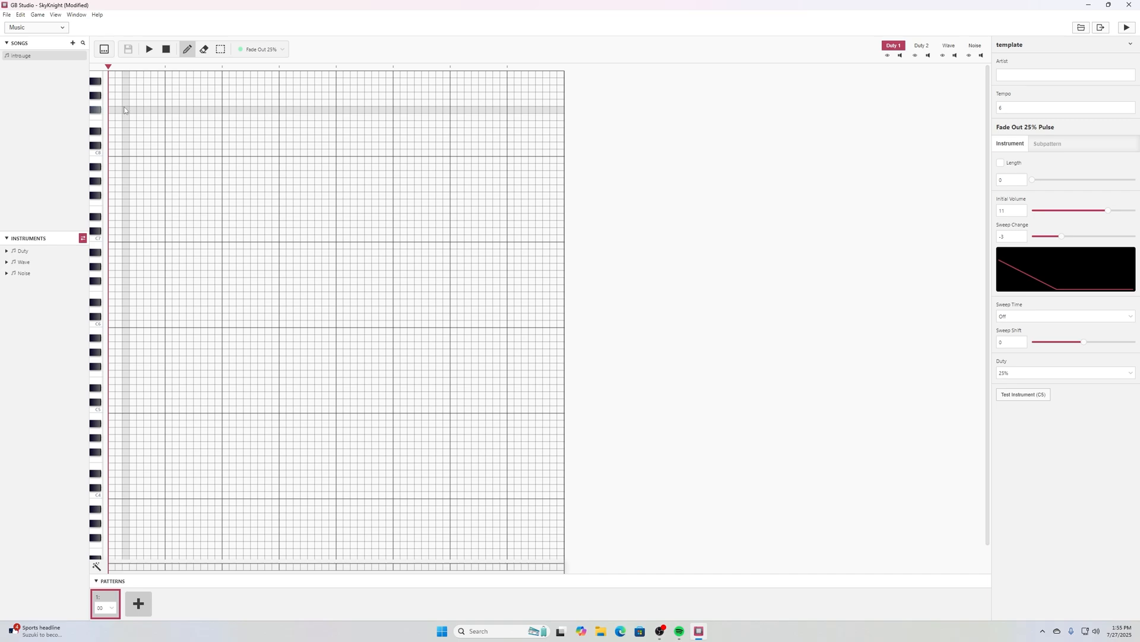
click(23, 251)
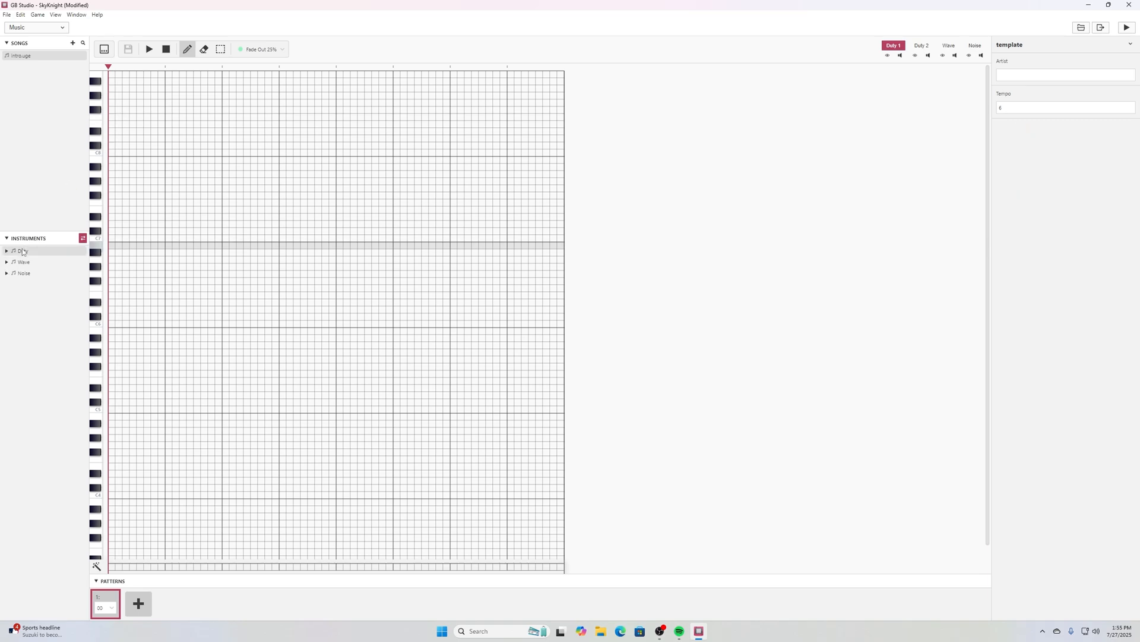
click(7, 252)
click(18, 261)
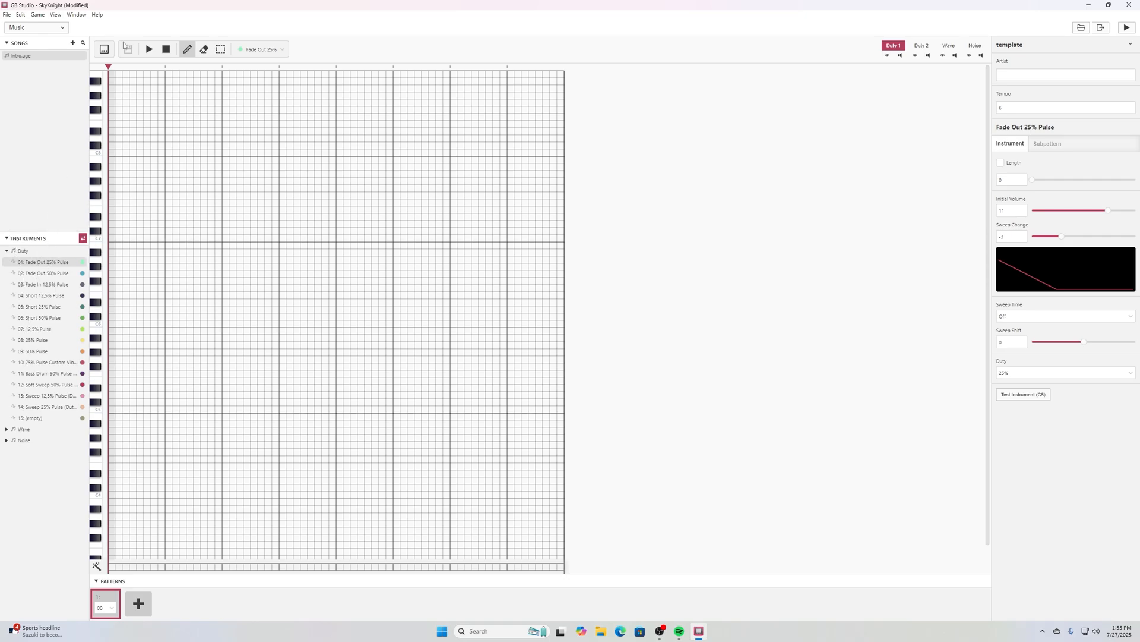
Try out four descending Fade Out 25% Pulse notes at the start of the Duty 1 channel and undo them.
click(111, 88)
click(118, 166)
click(134, 295)
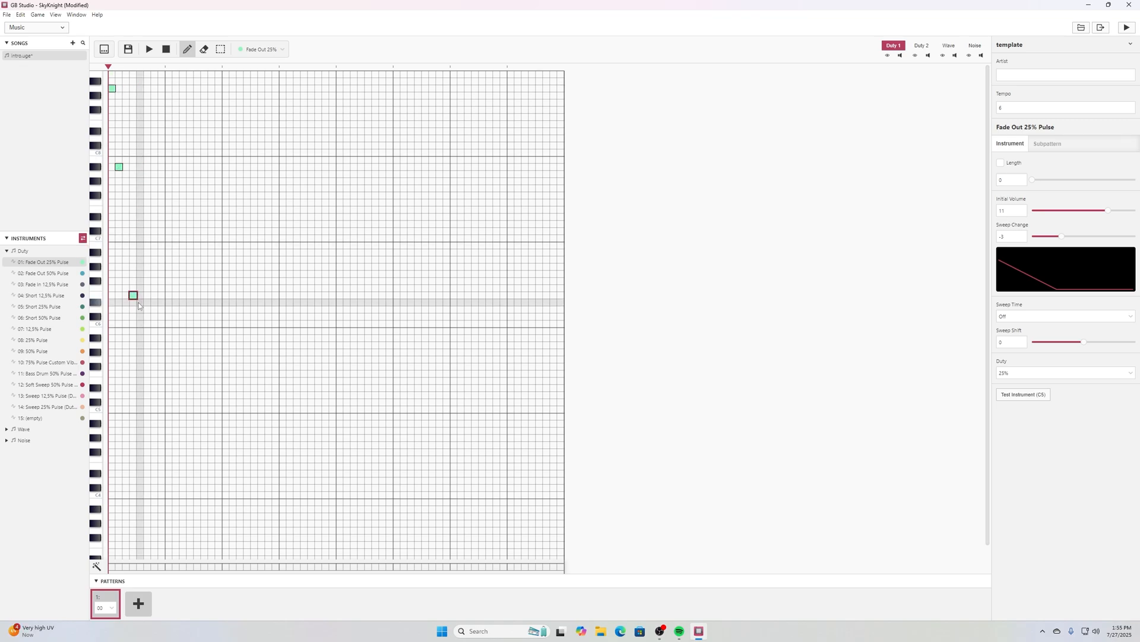
click(140, 466)
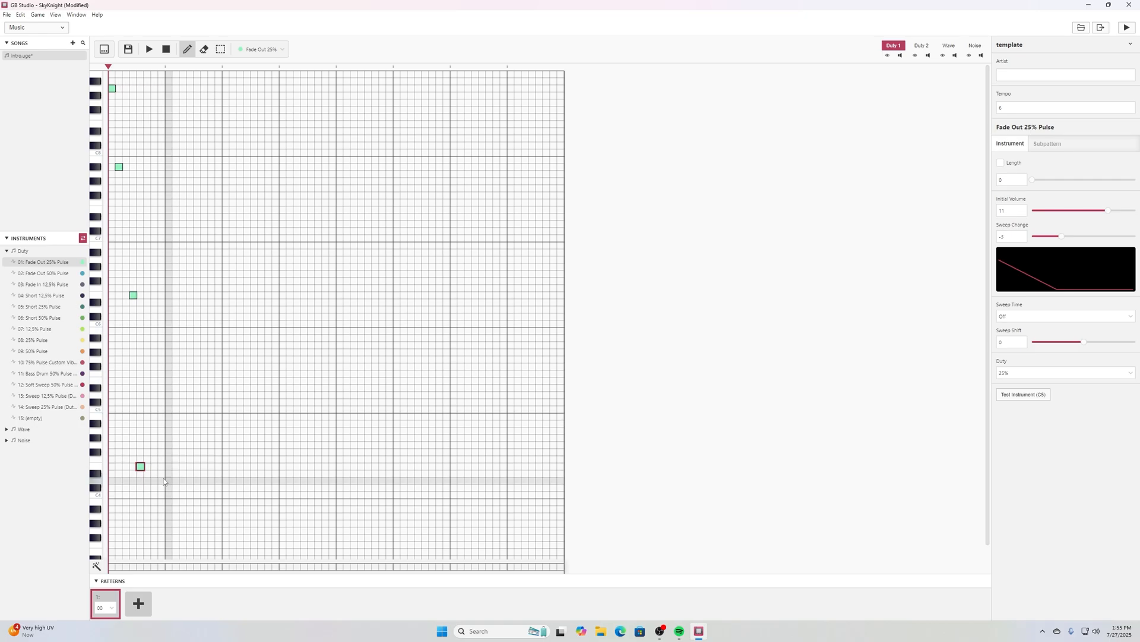
key(ctrl+z)
key(ctrl+z)
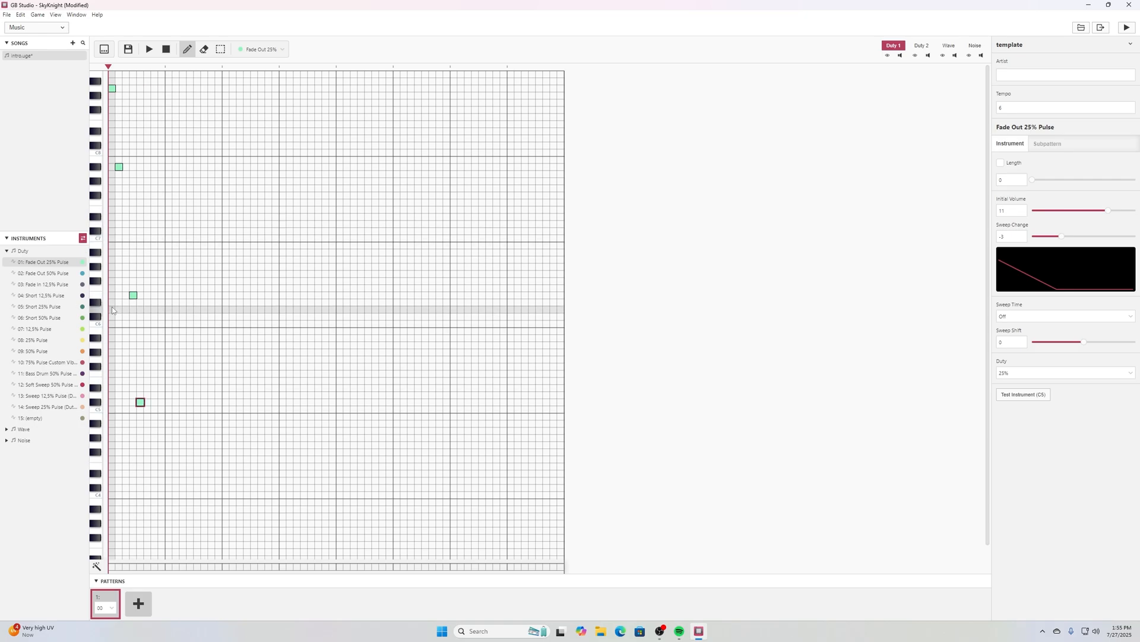
key(ctrl+z)
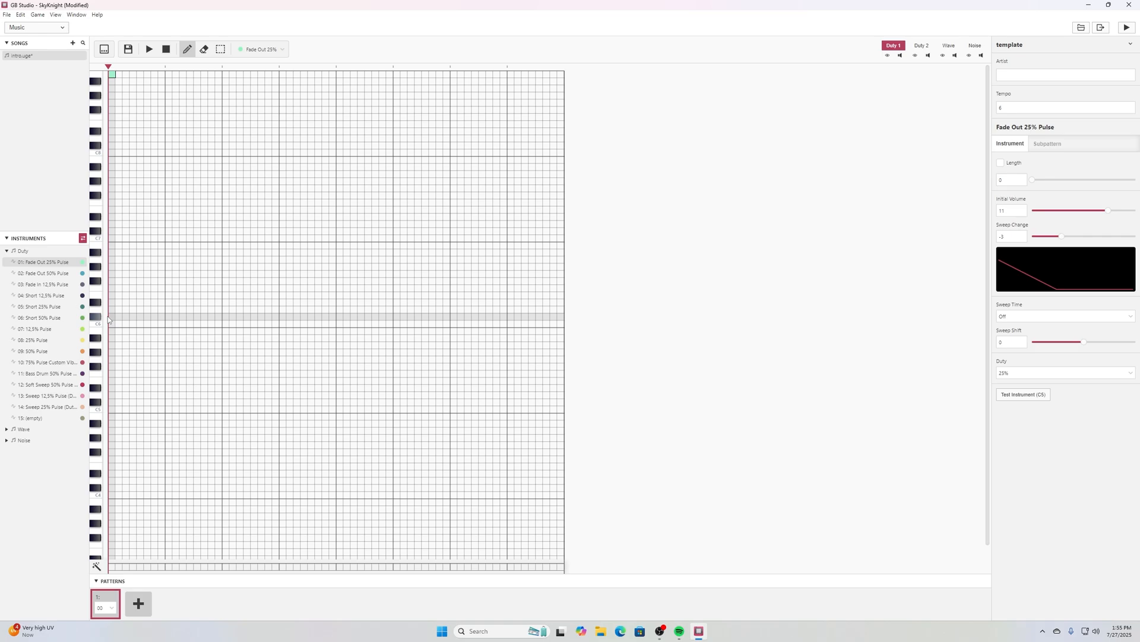
key(ctrl+z)
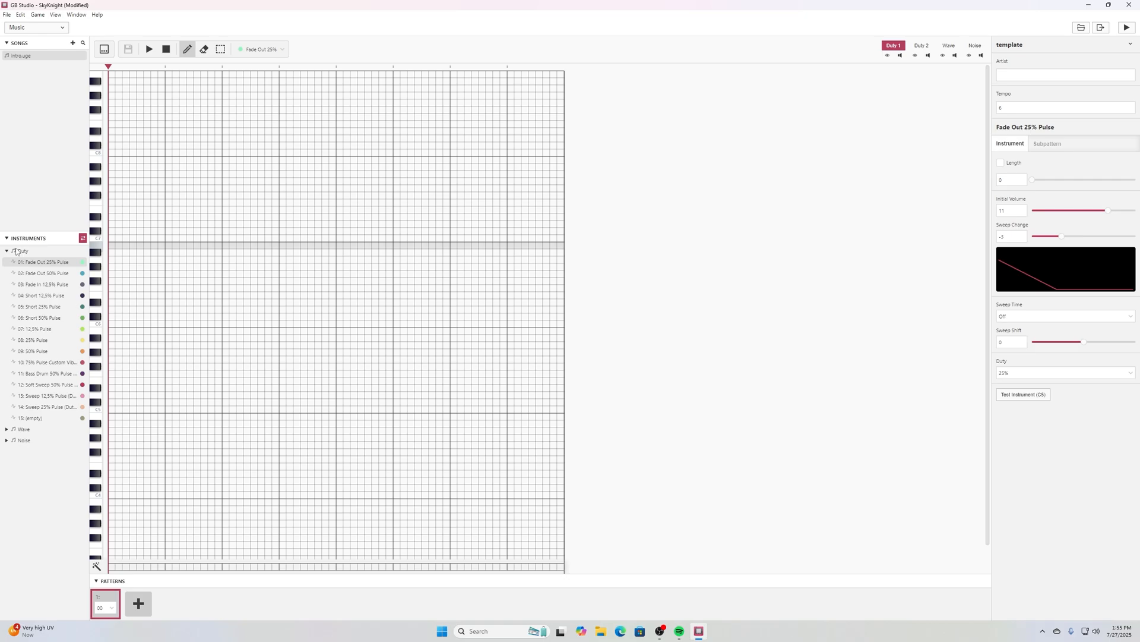
Look through the Wave instruments, reselect the Duty instrument Fade Out 25% Pulse, and collapse the Wave group.
click(23, 428)
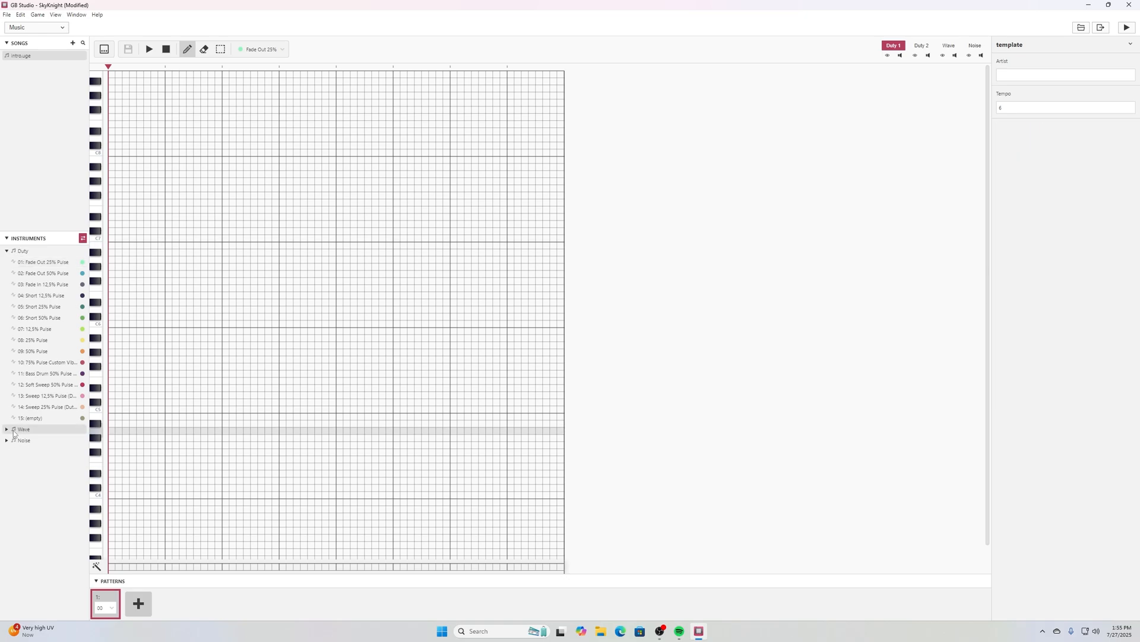
click(6, 429)
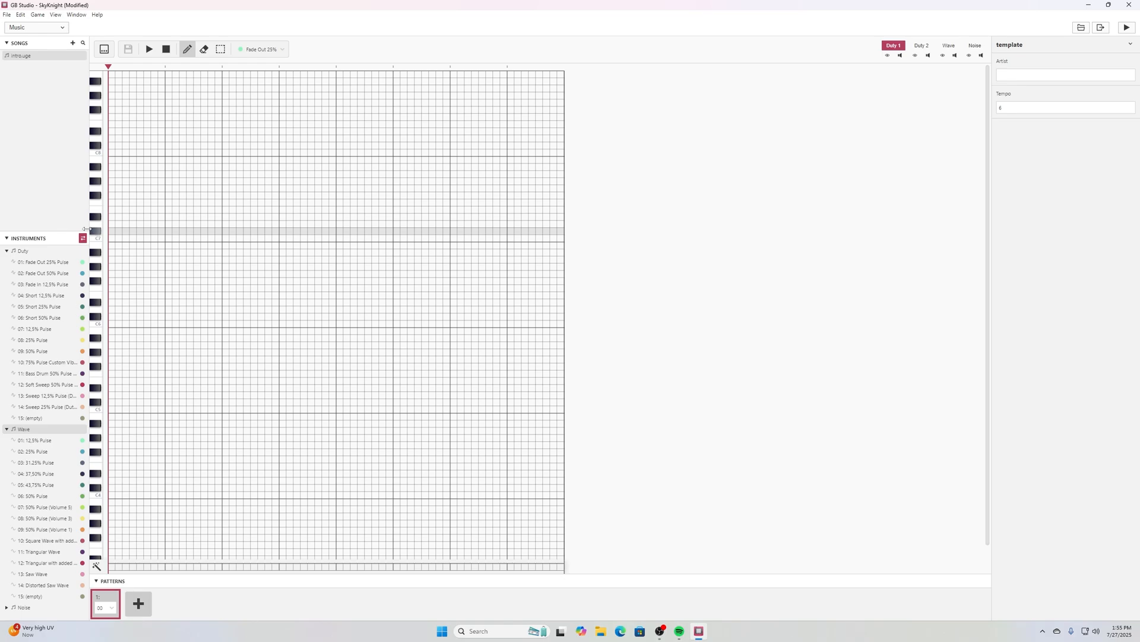
click(30, 265)
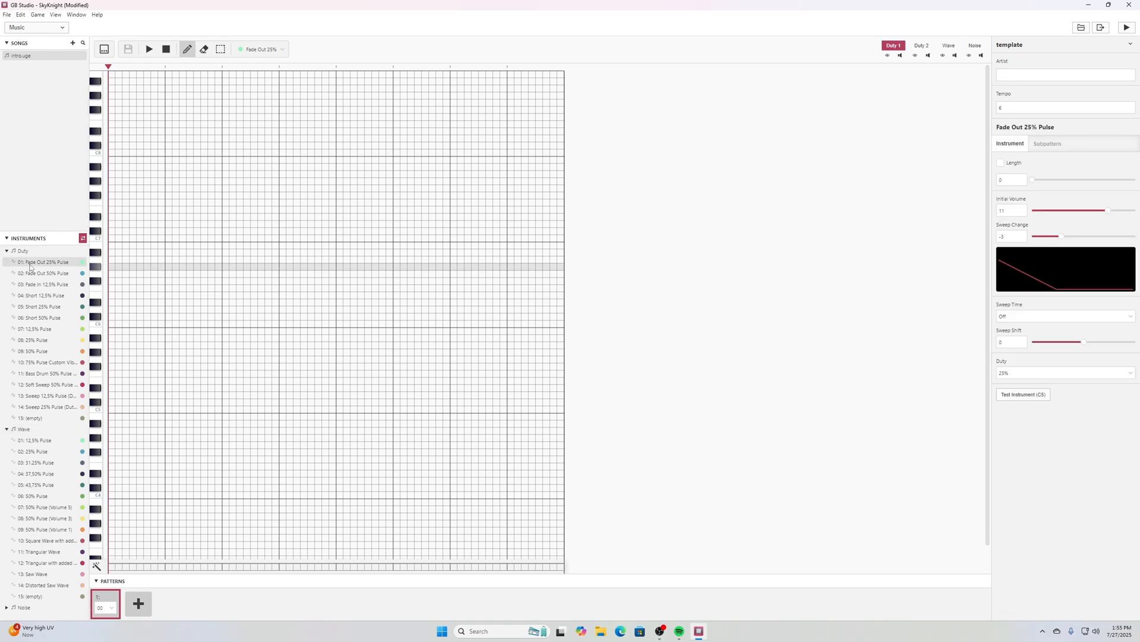
click(6, 429)
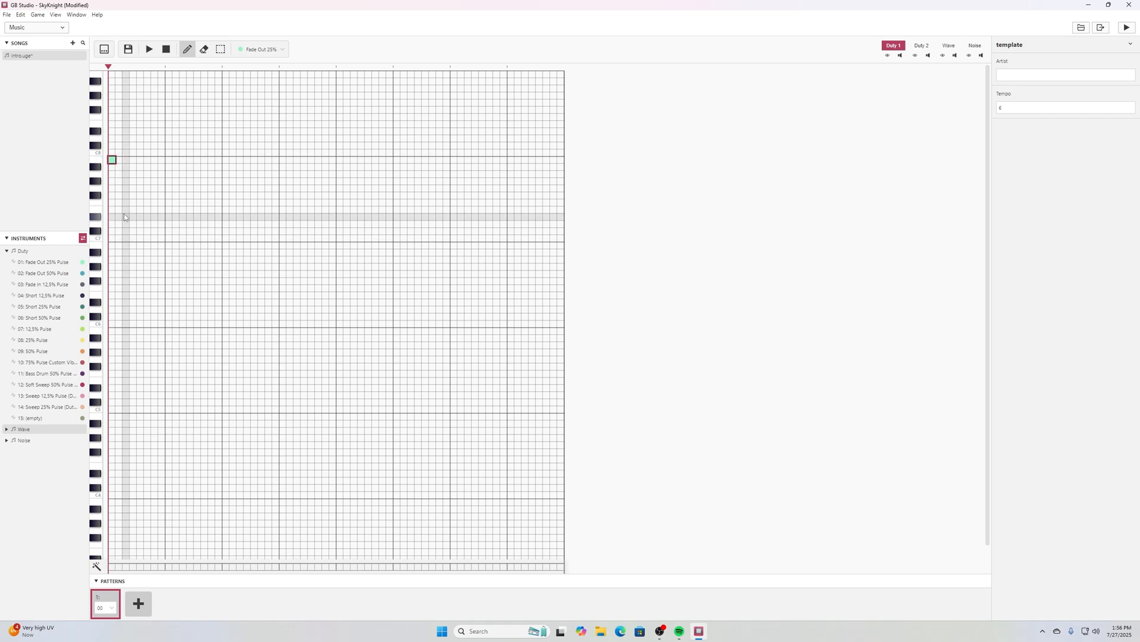
Try a Duty 1 note at B5 and at B4 in the first column of the pattern.
click(113, 331)
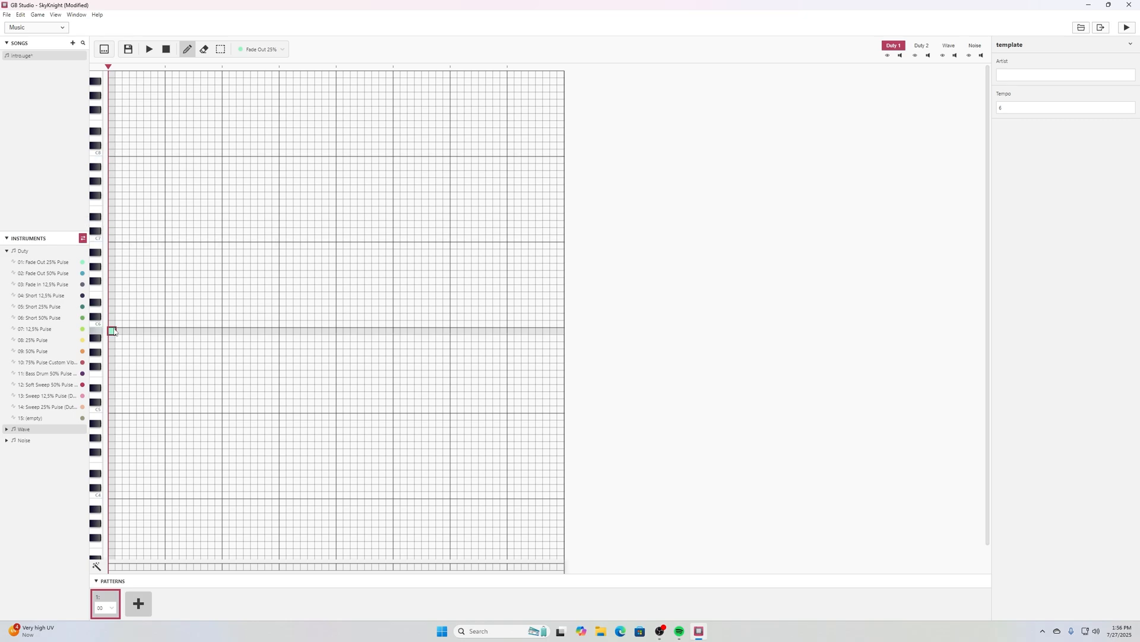
click(111, 418)
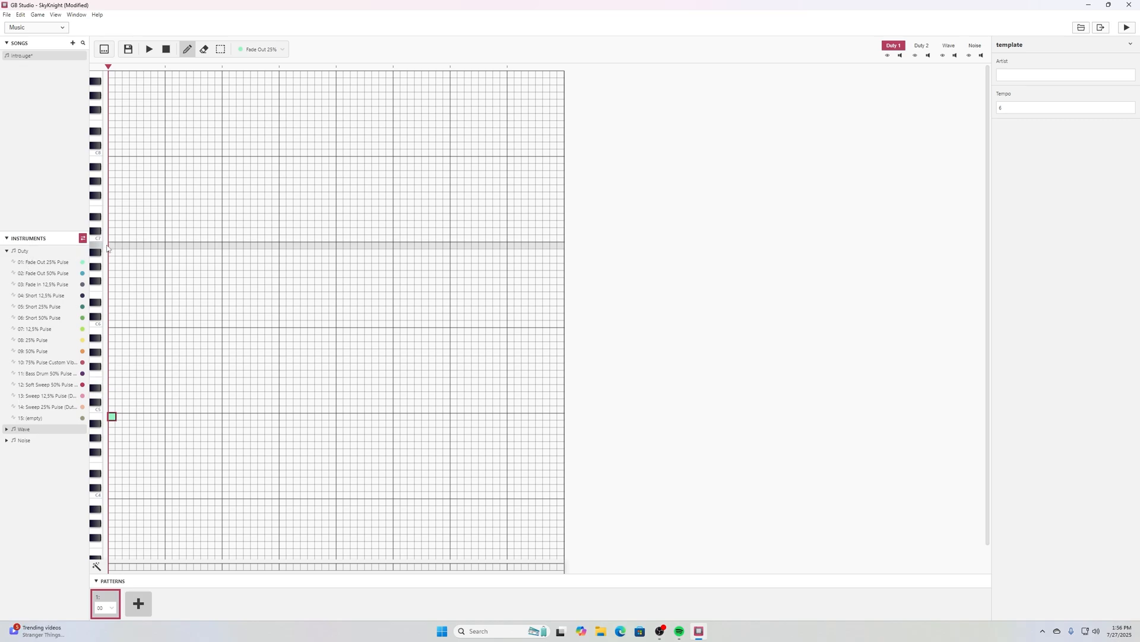
Expand the Wave instruments again and switch to the pencil tool for drawing notes.
click(10, 429)
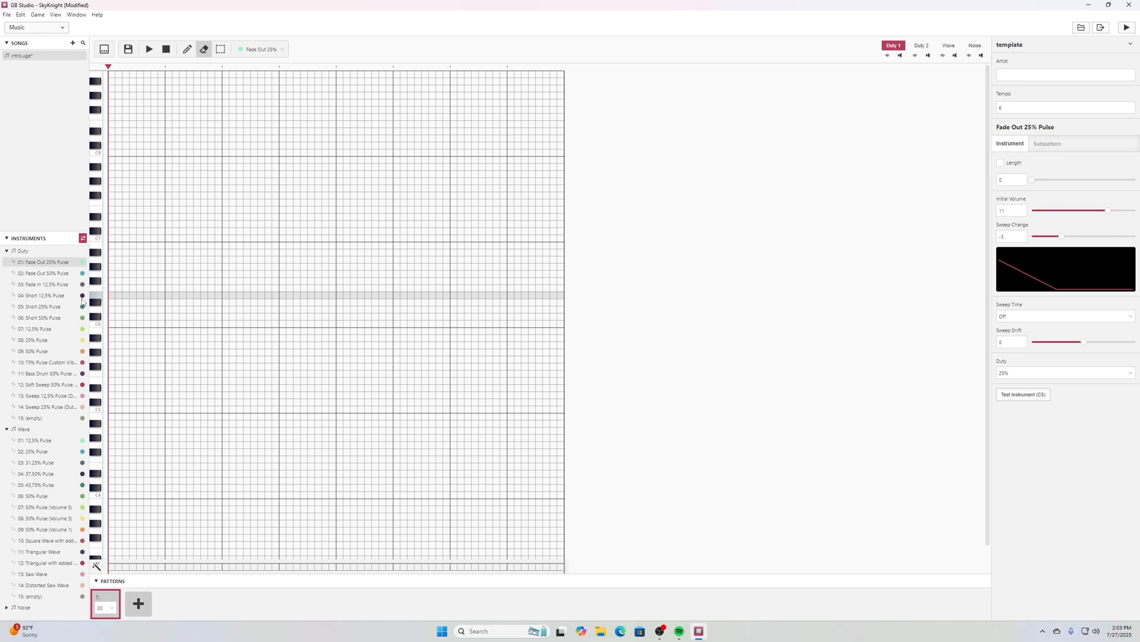
click(165, 49)
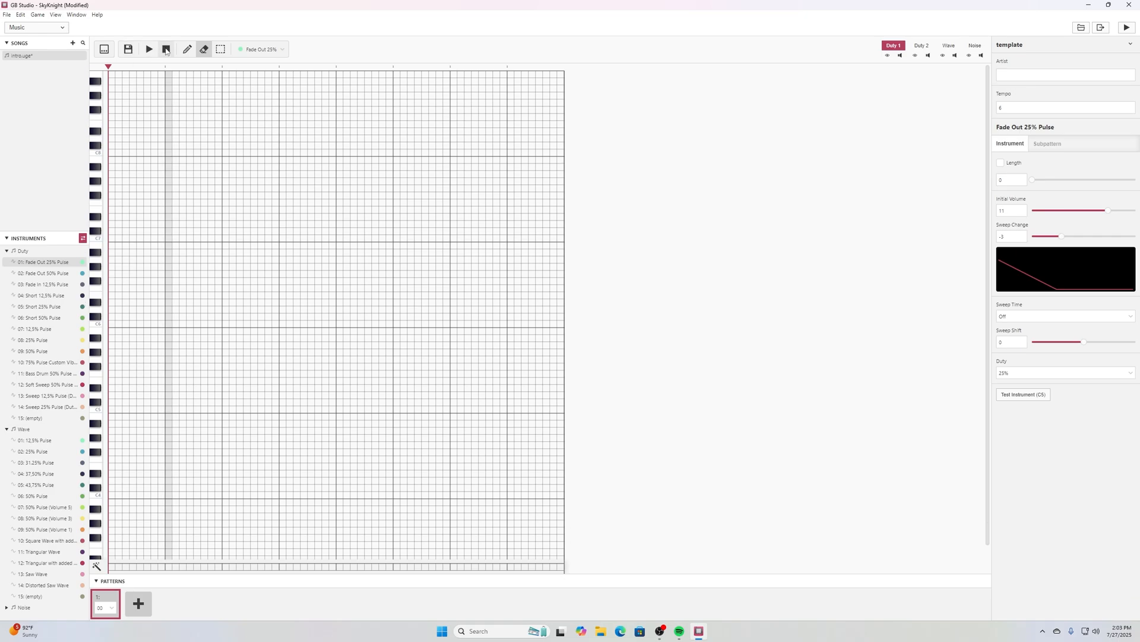
click(187, 50)
Draft a short rising melody on Duty 1, starting with two C5 notes eight steps apart.
click(111, 410)
click(169, 409)
click(226, 409)
click(254, 388)
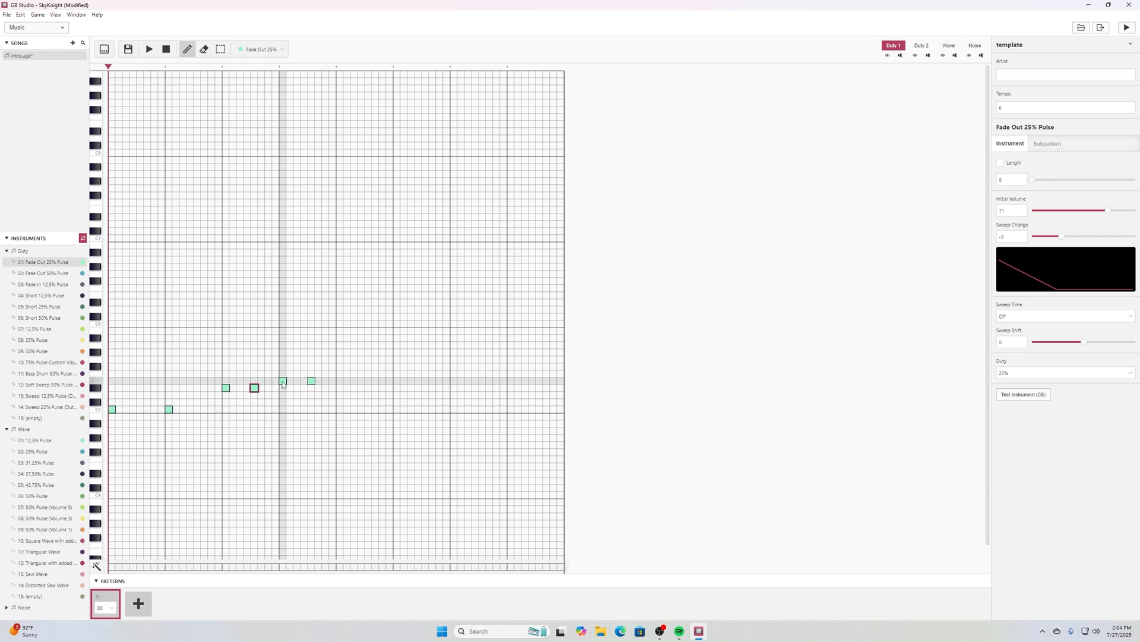
click(311, 359)
Enter the Duty 1 melody D#5 at steps 0, 8, 12 and 48, A#5 at 16, G5 at 32, F5 at 40, and play it back.
click(112, 388)
click(169, 388)
click(197, 388)
click(226, 338)
click(340, 360)
click(396, 373)
click(454, 388)
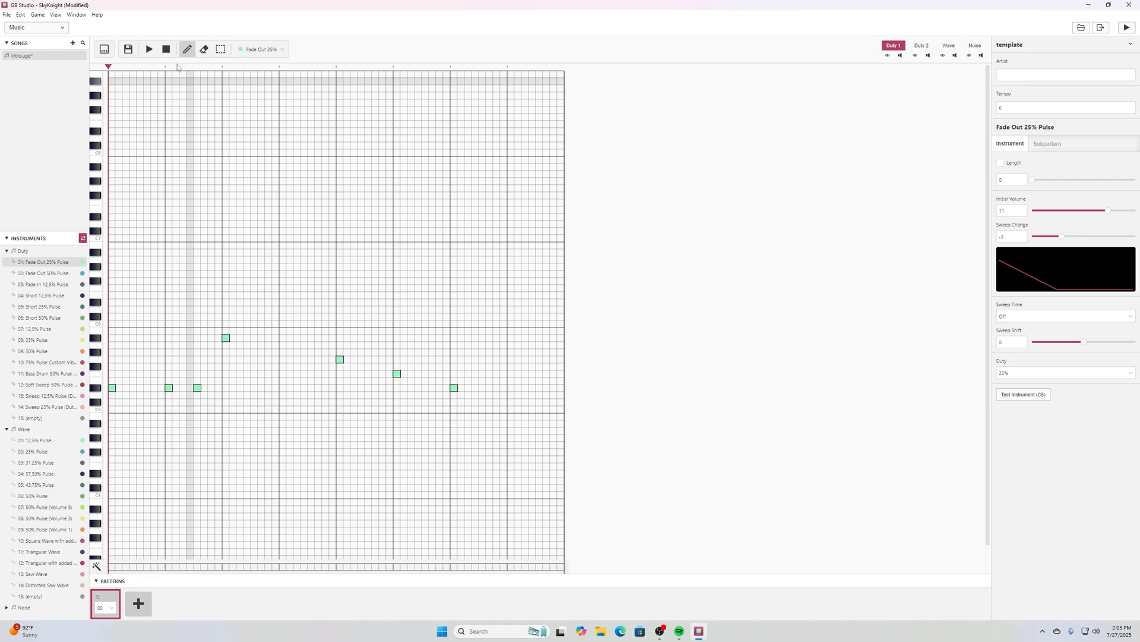
click(150, 51)
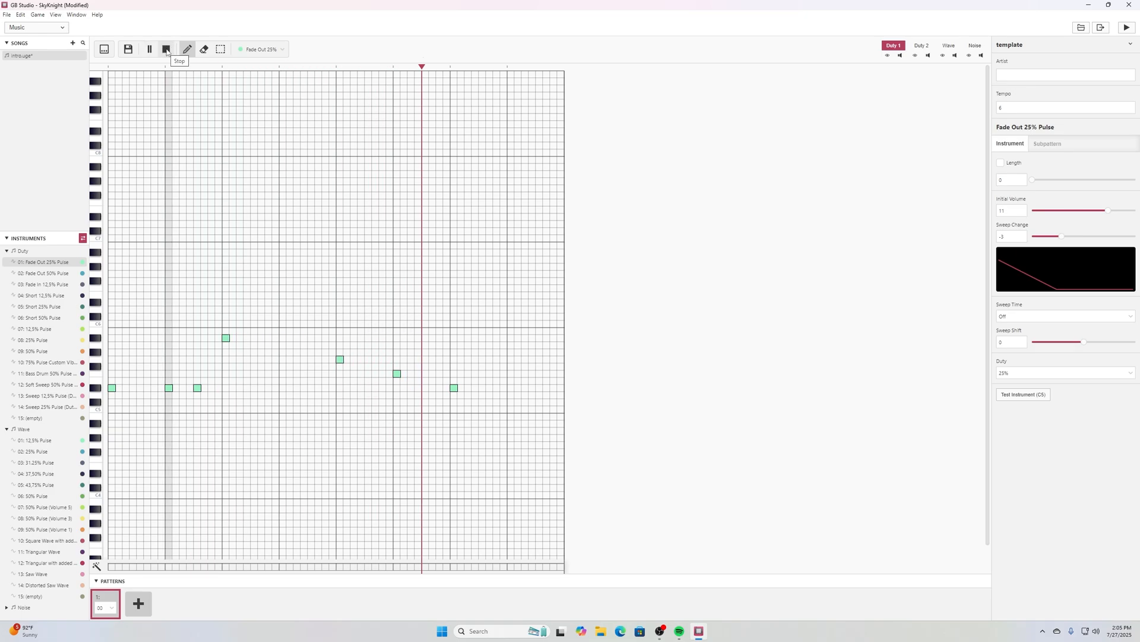
click(166, 50)
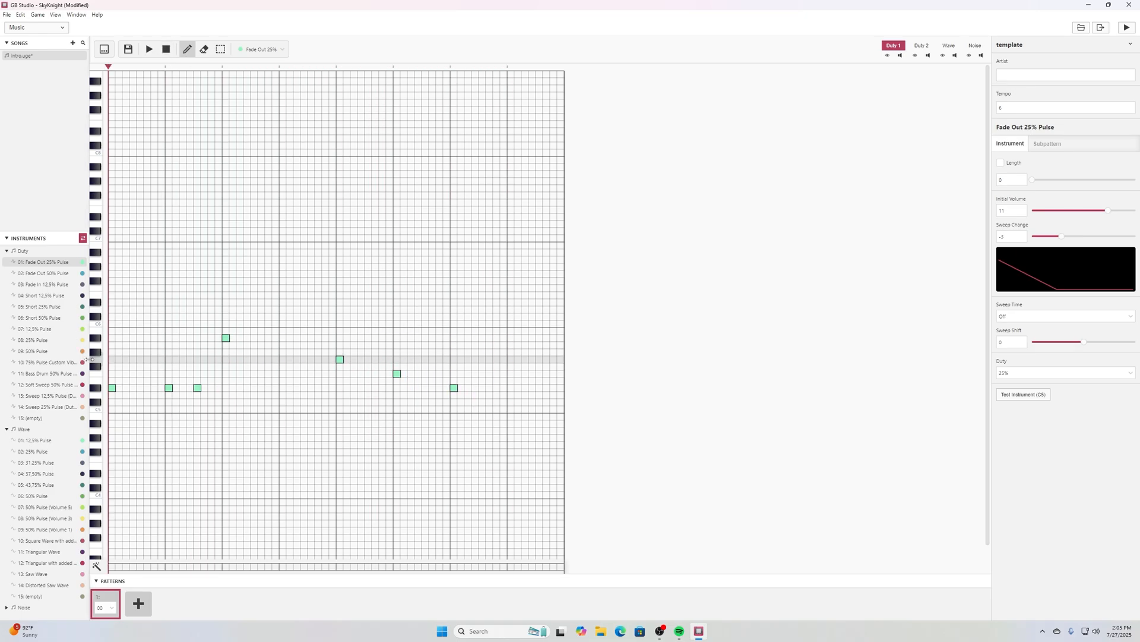
Add A#4 notes at steps 0, 8, 12 and 16 with the Wave instrument 12,5% Pulse, and play the pattern.
click(45, 441)
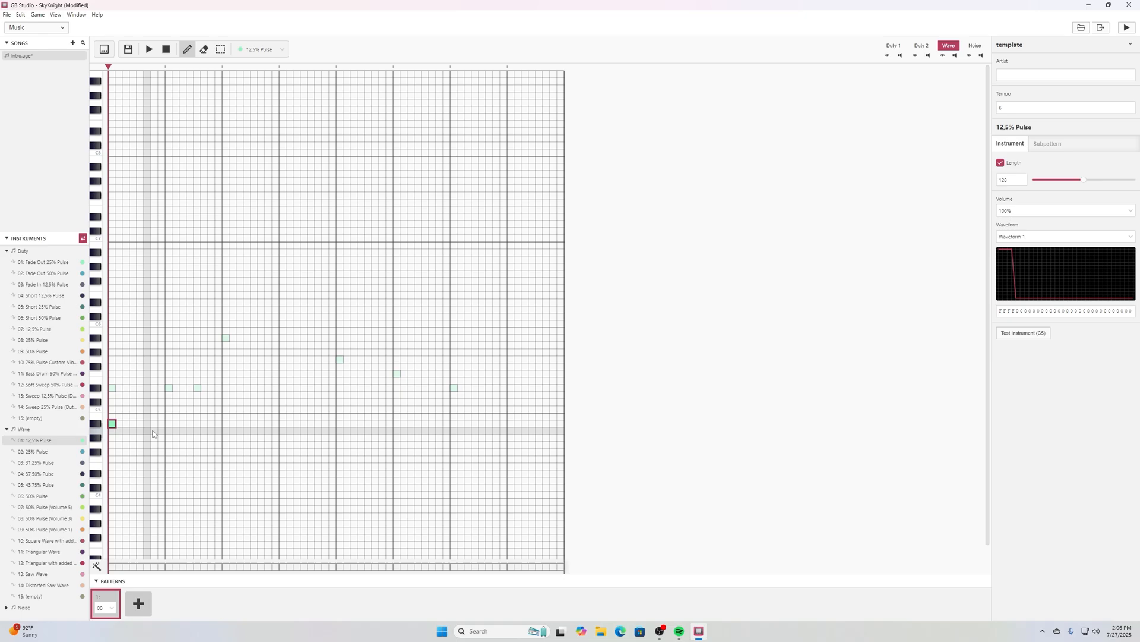
click(169, 424)
click(198, 424)
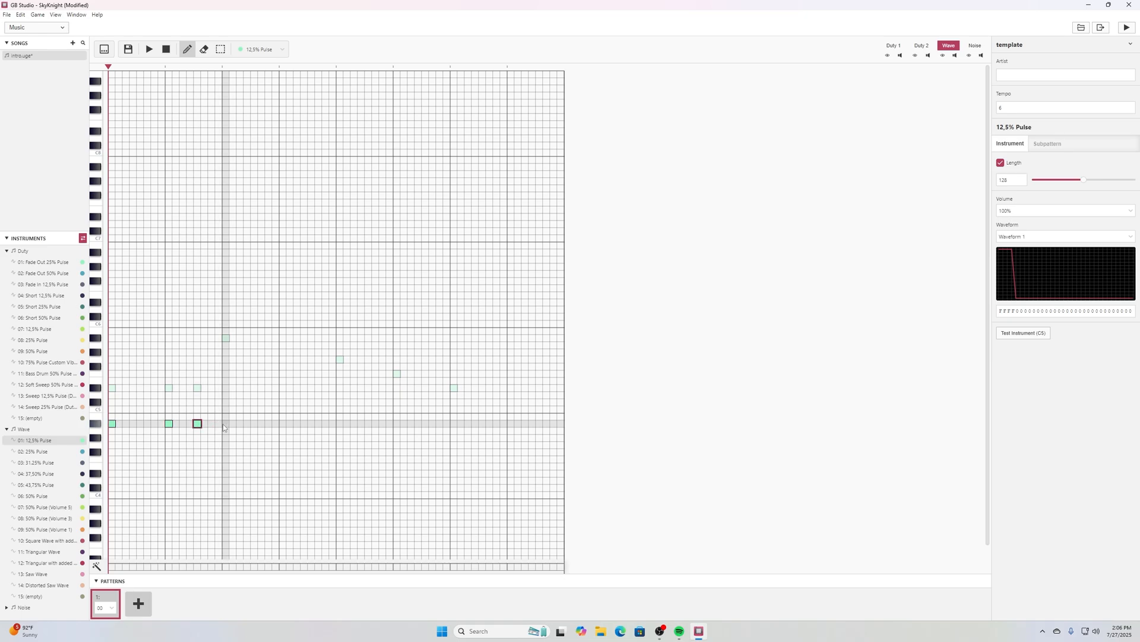
click(226, 423)
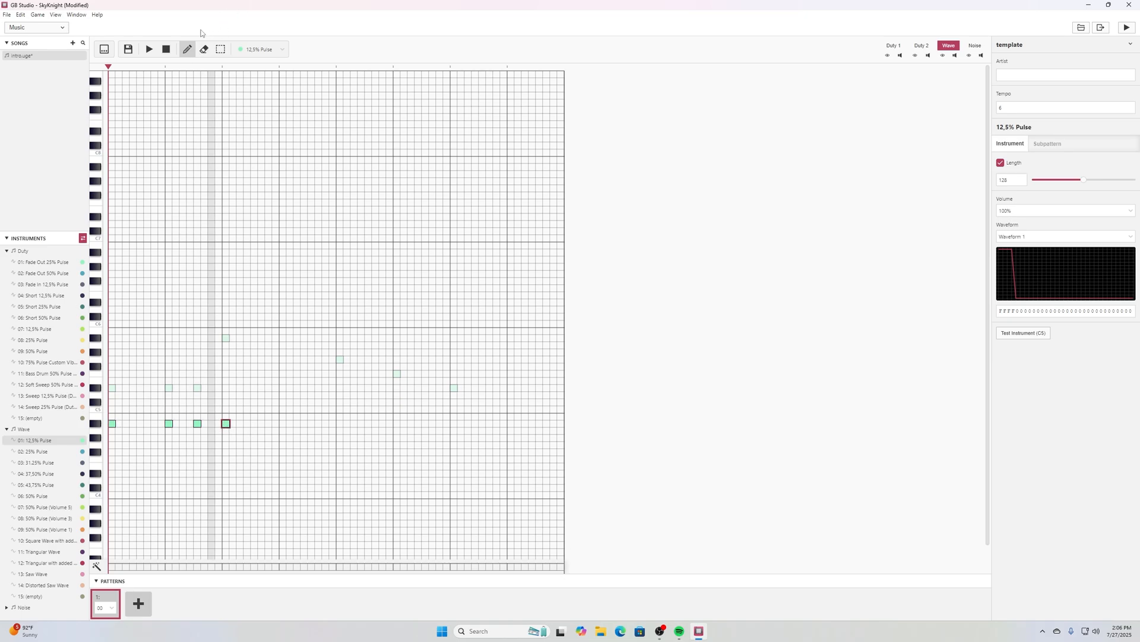
click(146, 49)
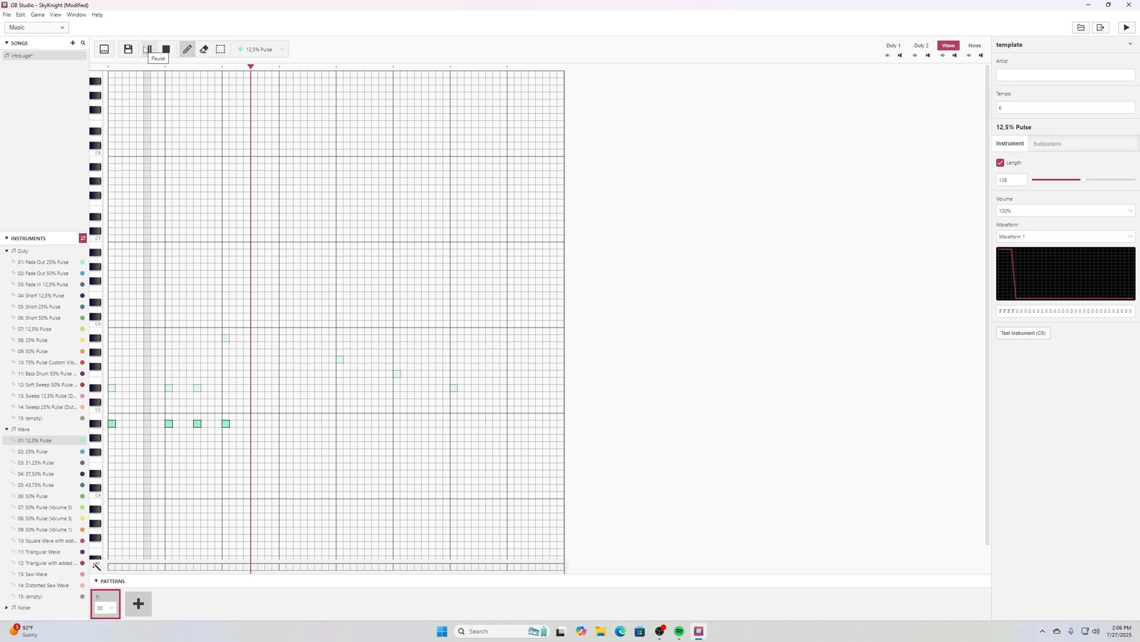
Erase the Wave channel's A#4 notes at steps 8 and 12.
click(203, 49)
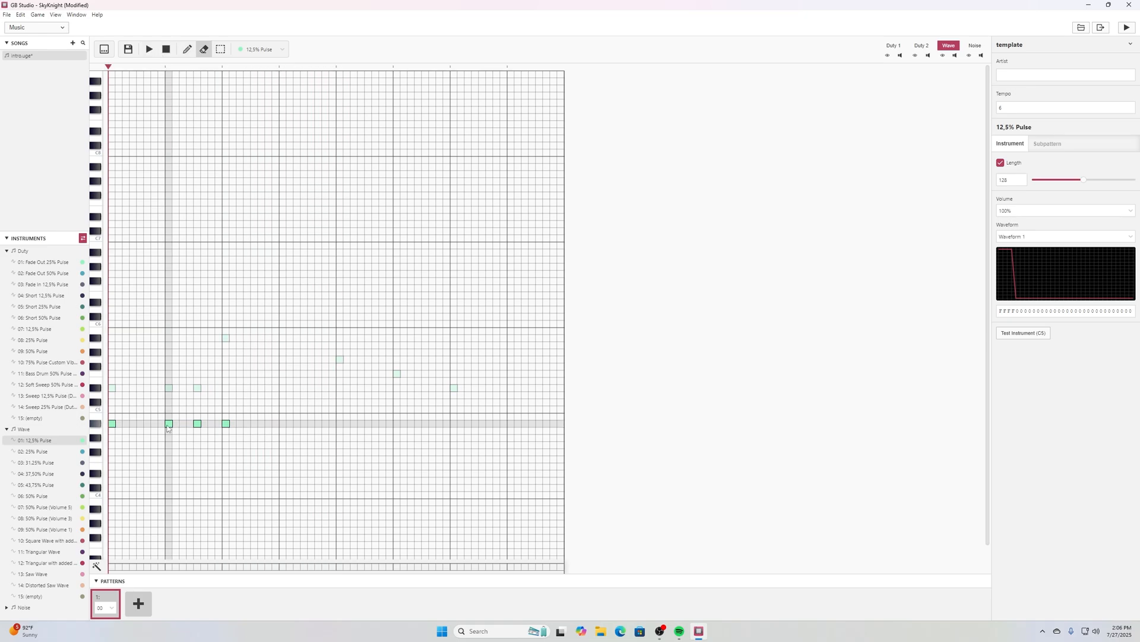
click(168, 422)
click(197, 423)
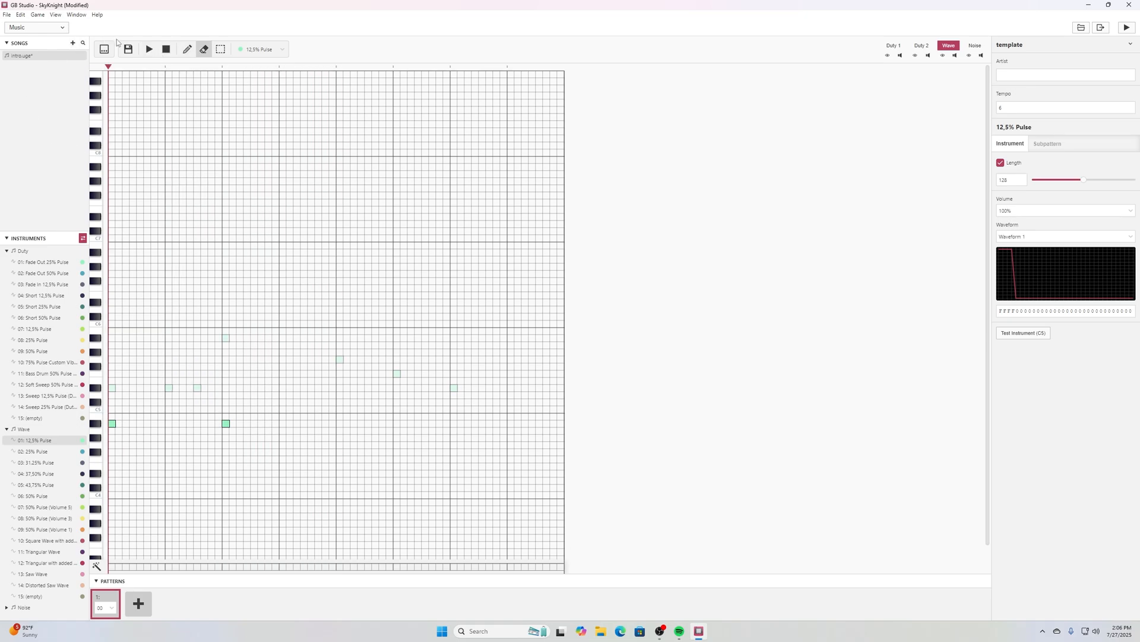
Add Wave notes A#4 at steps 20, 22, 24, 40 and 48, C5 at step 32, and G#4 at step 44.
click(187, 48)
click(254, 423)
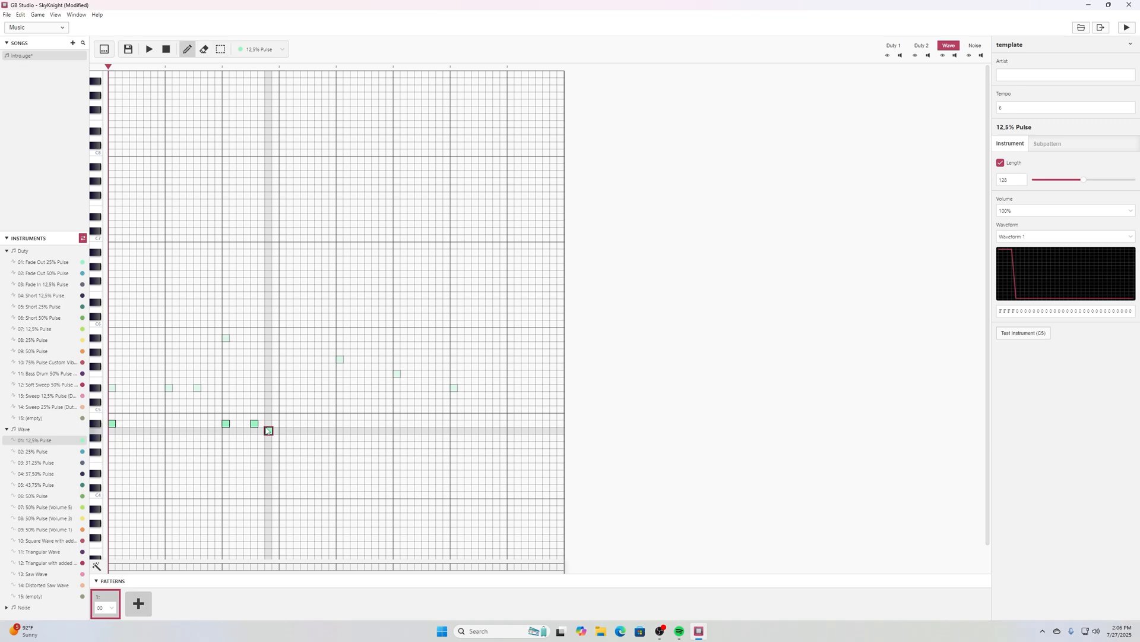
click(268, 423)
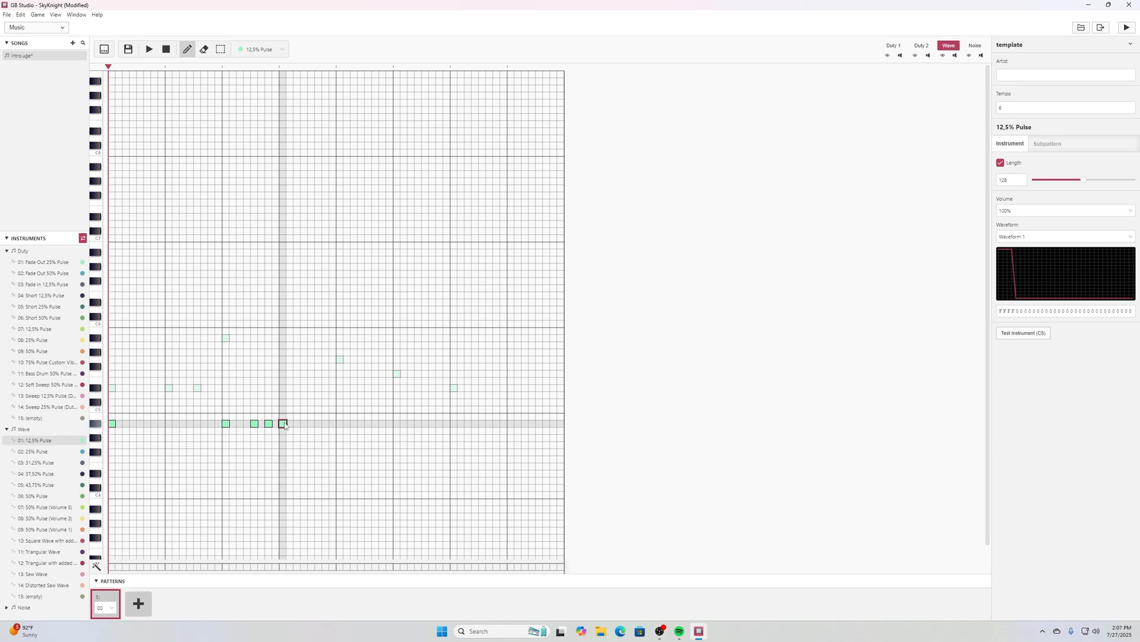
click(339, 410)
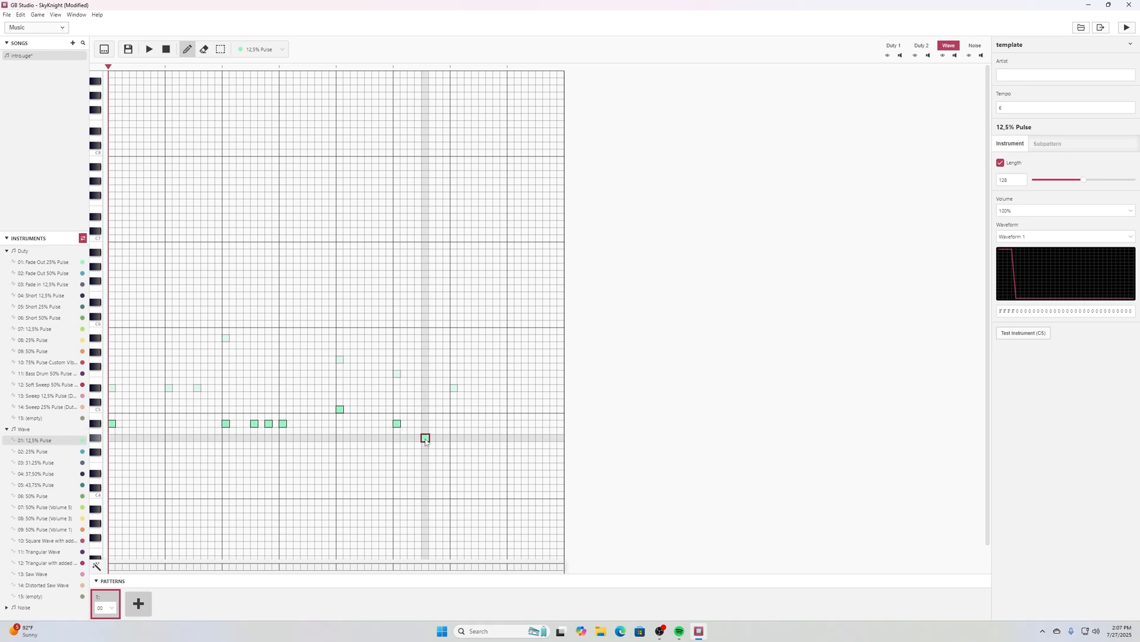
click(454, 417)
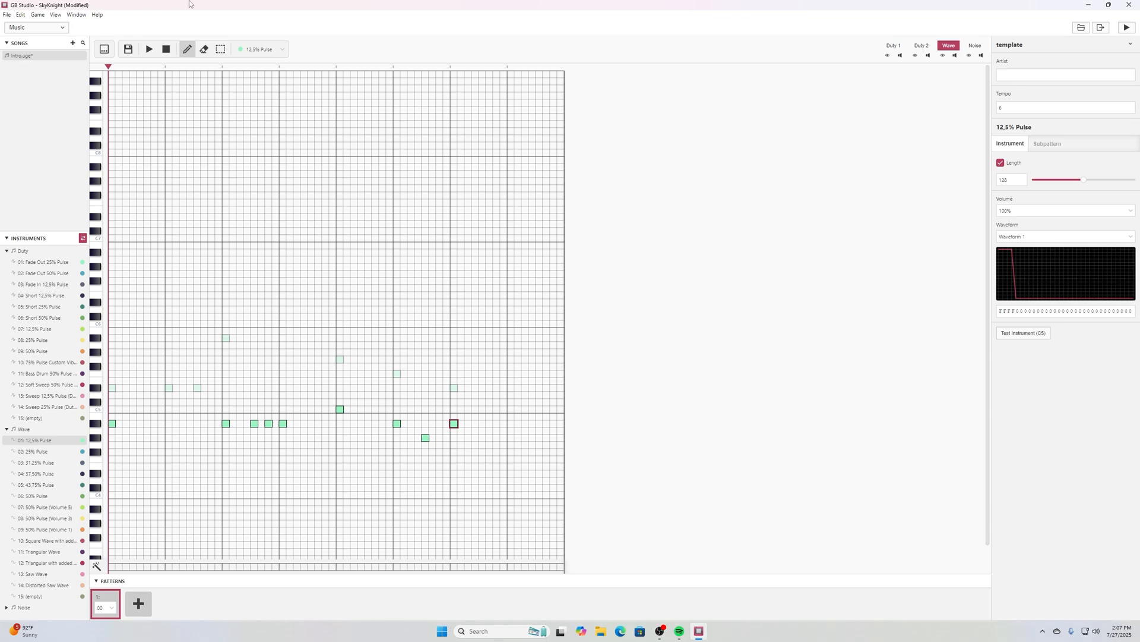
Play the intro song's Duty and Wave parts together, stop playback and save the project.
click(148, 49)
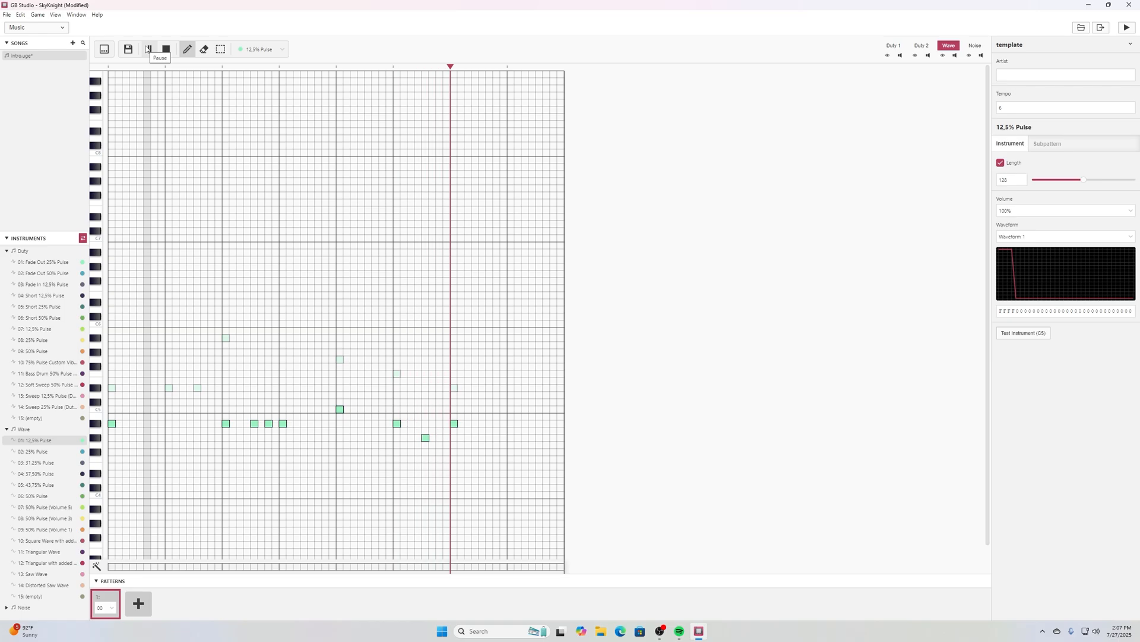
click(165, 48)
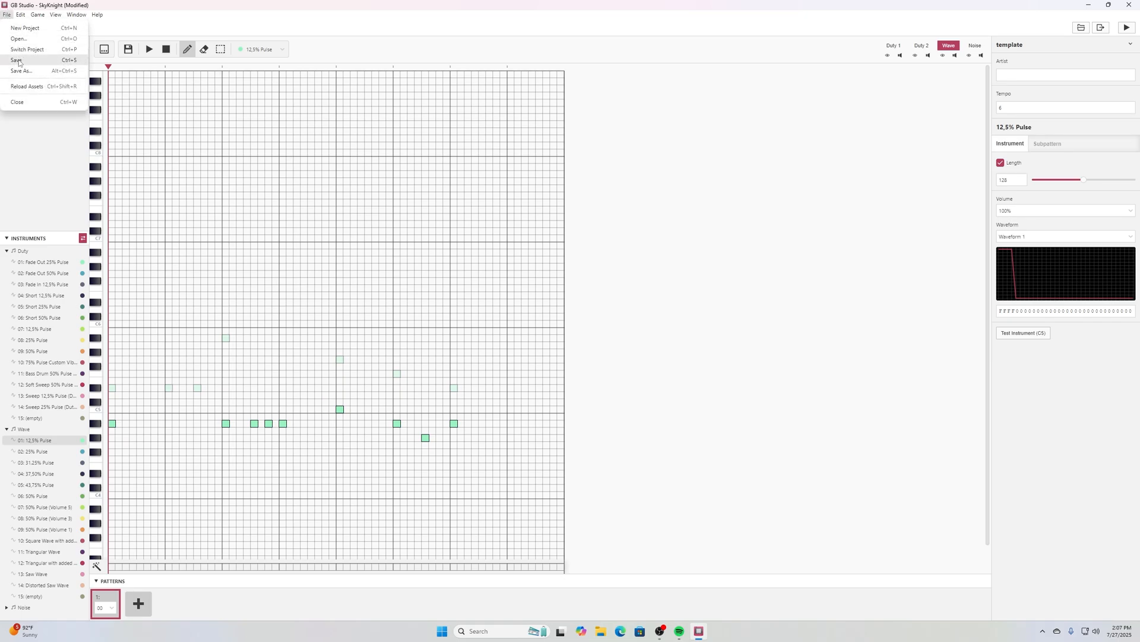
click(19, 60)
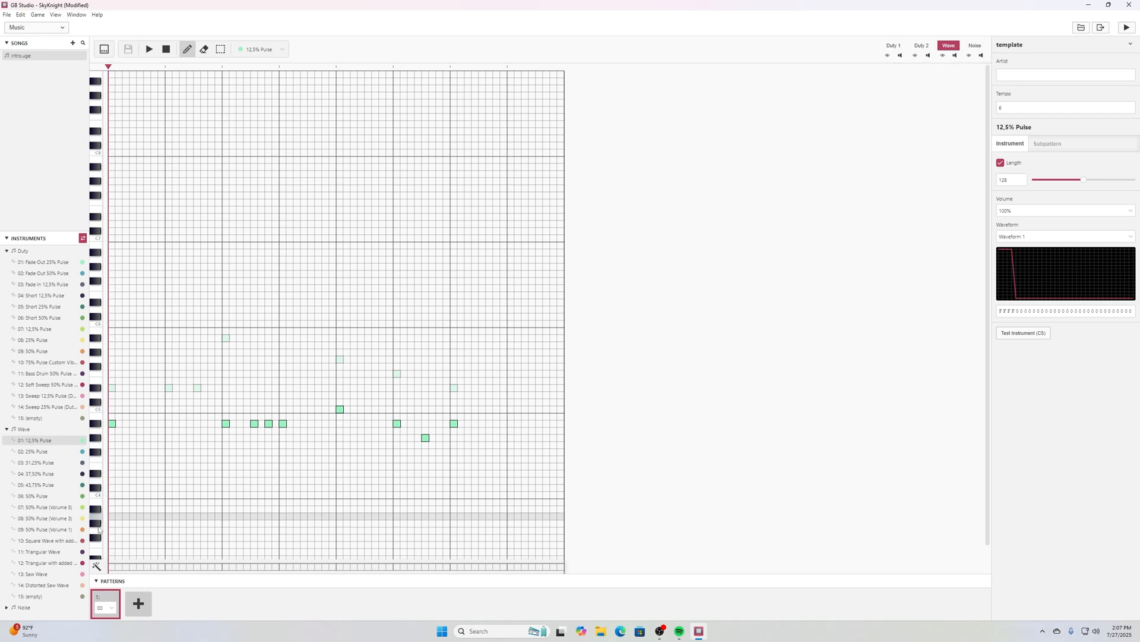
Create a new song named "levels" and open its empty first pattern with the Fade Out 25% Pulse instrument.
key(3)
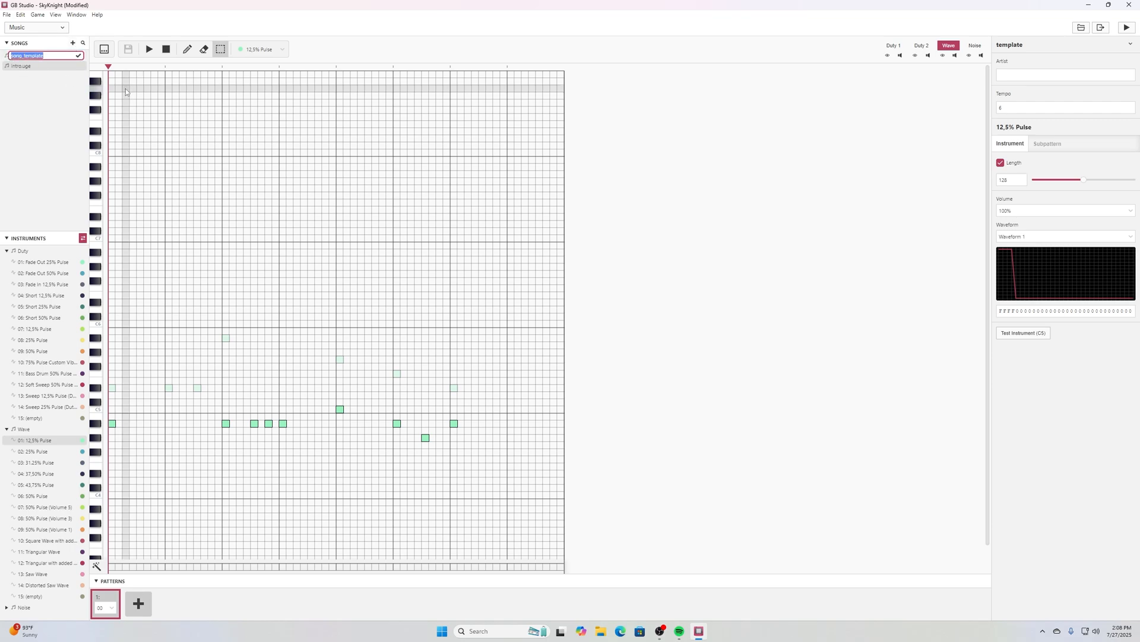
text(levels)
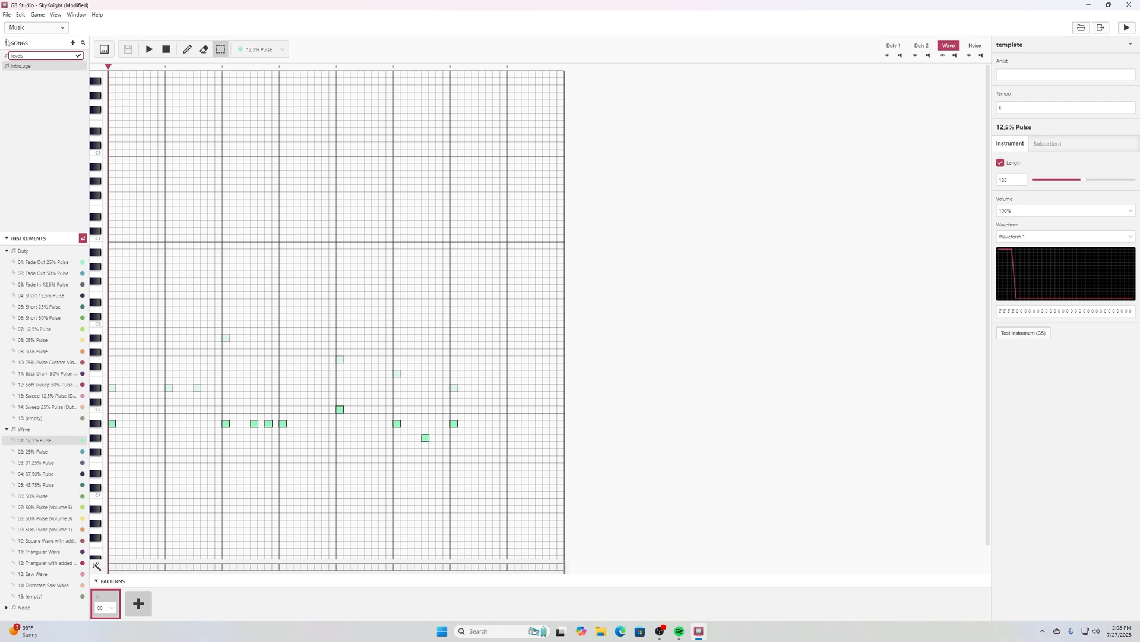
key(Return)
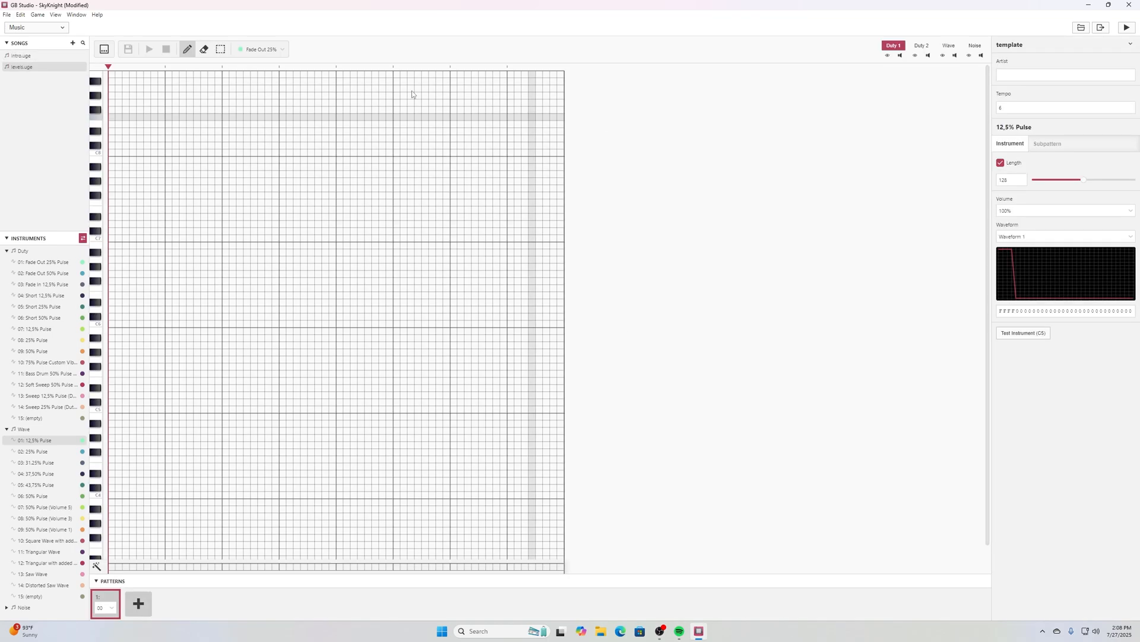
click(17, 72)
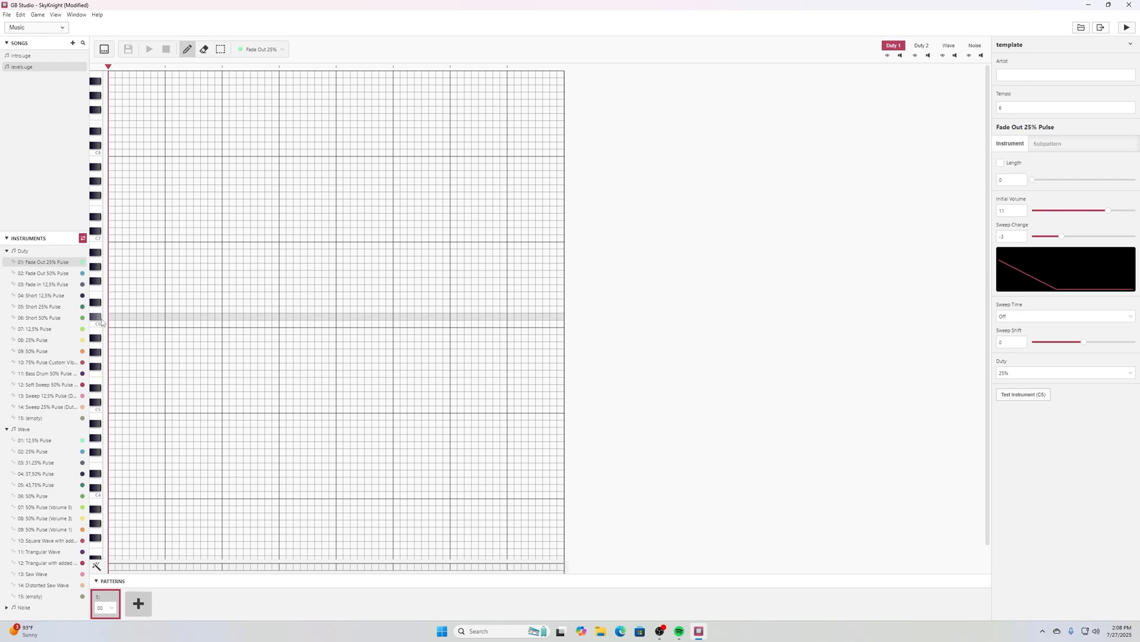
Enter Duty 1 notes D#5 at steps 0, 8 and 14, A#5 at step 16 and C6 at step 24, and save.
click(112, 380)
drag(112, 381, 112, 388)
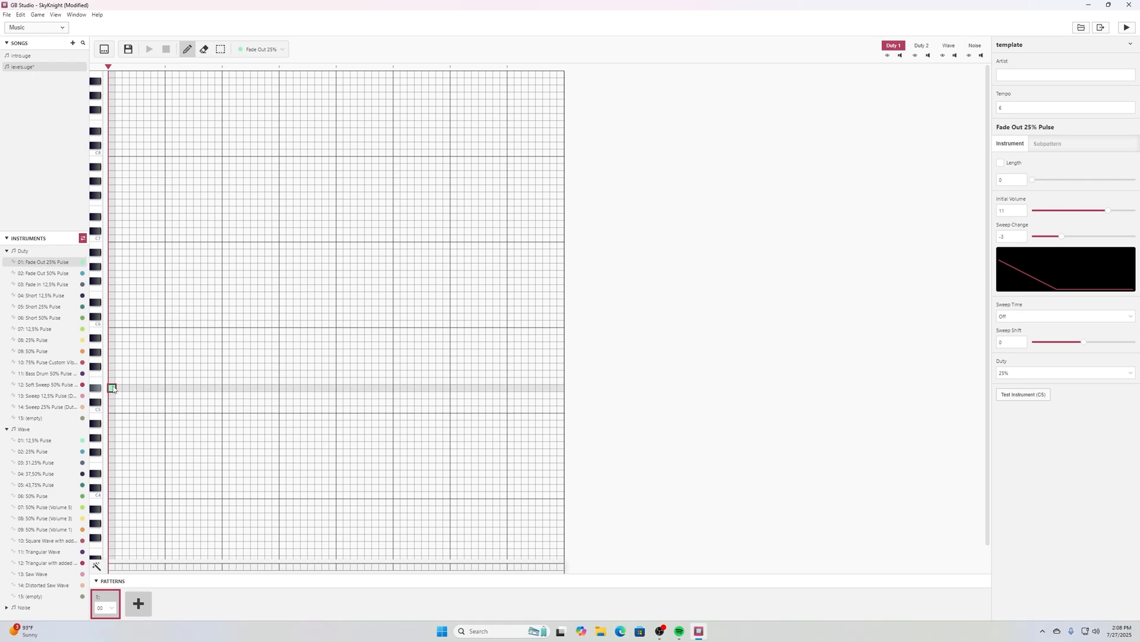
click(169, 388)
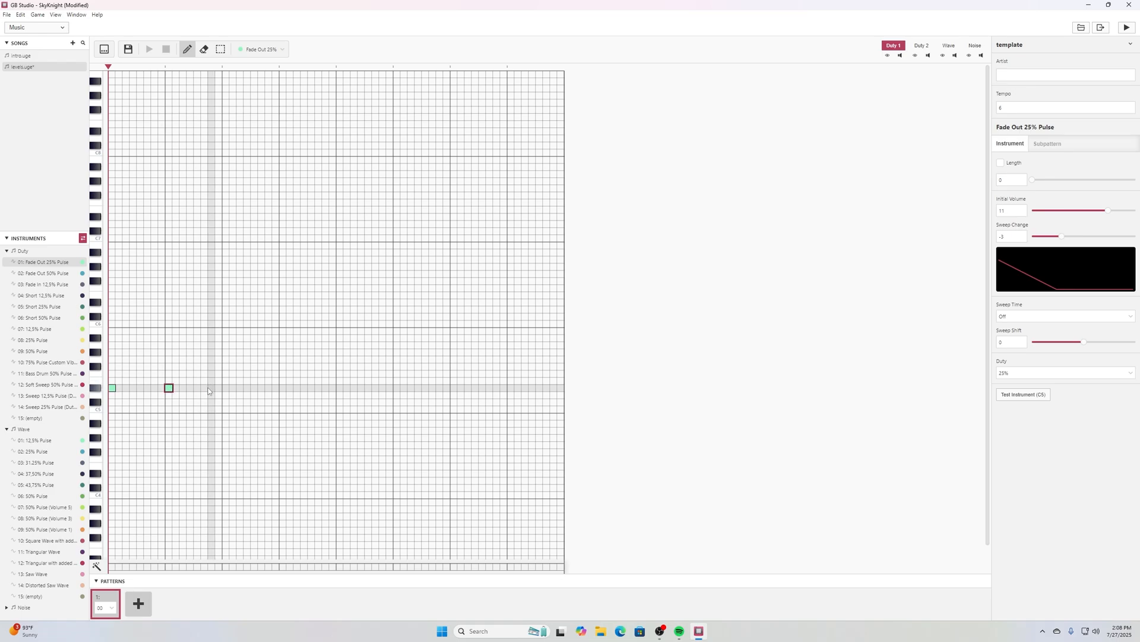
click(211, 388)
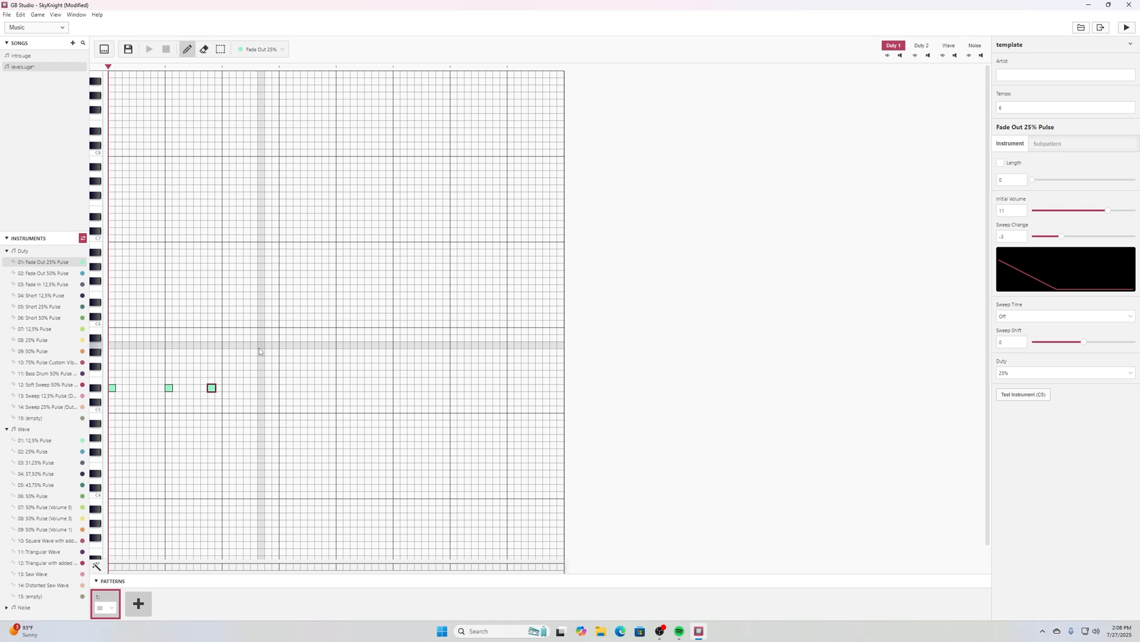
click(226, 338)
key(ctrl+s)
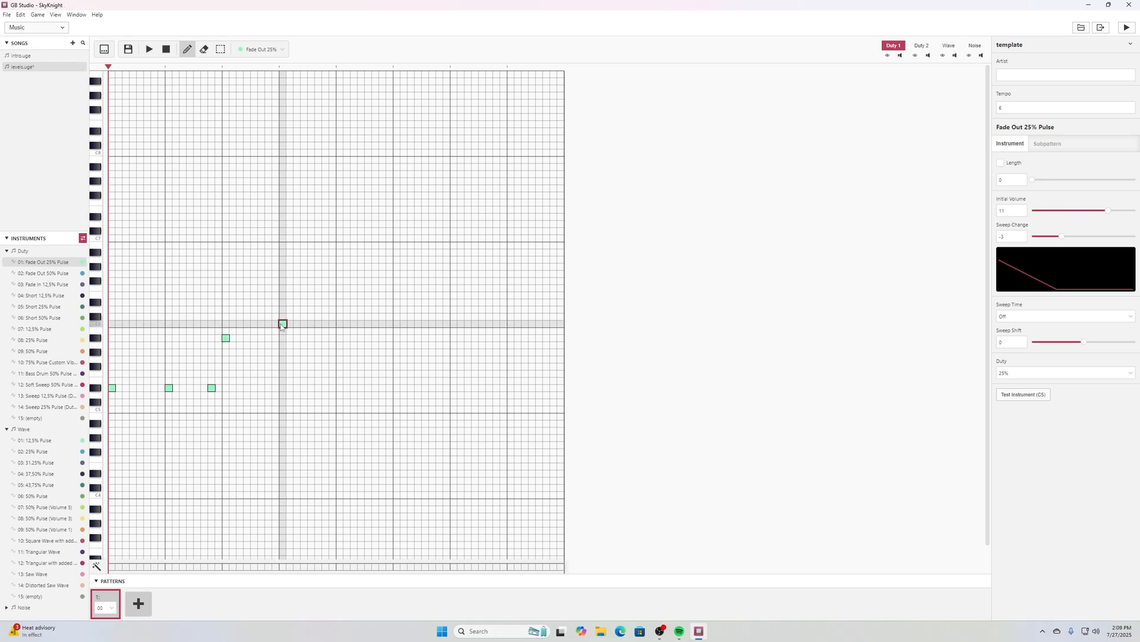
Add A#5 notes at steps 32 and 40 and a G#5 note at step 36, and play the melody.
click(340, 332)
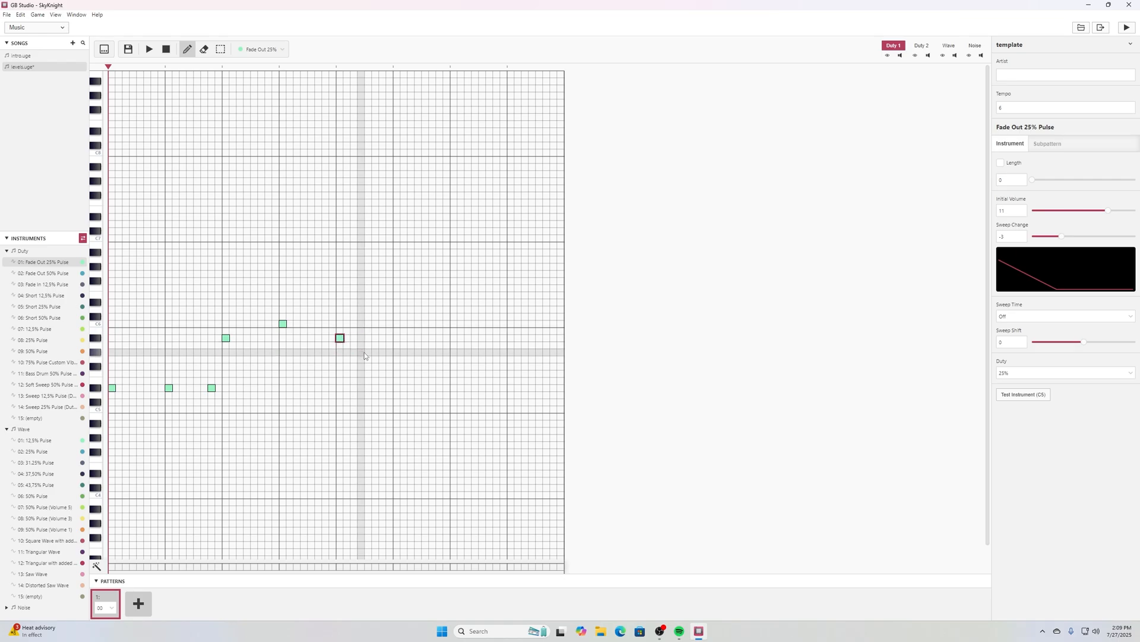
click(398, 325)
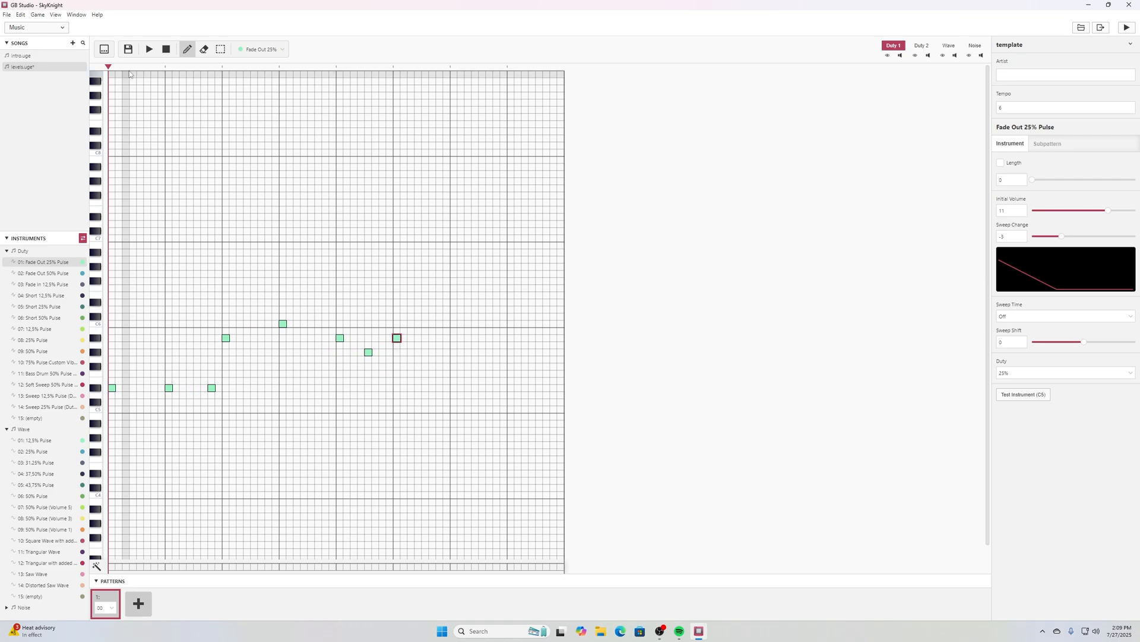
click(148, 49)
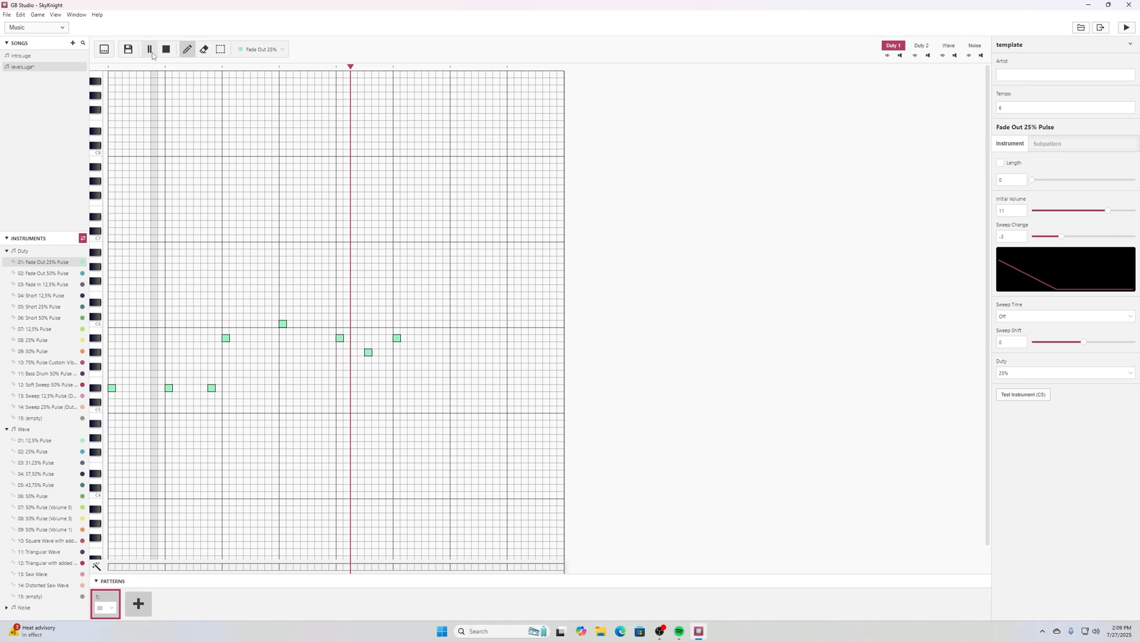
click(167, 49)
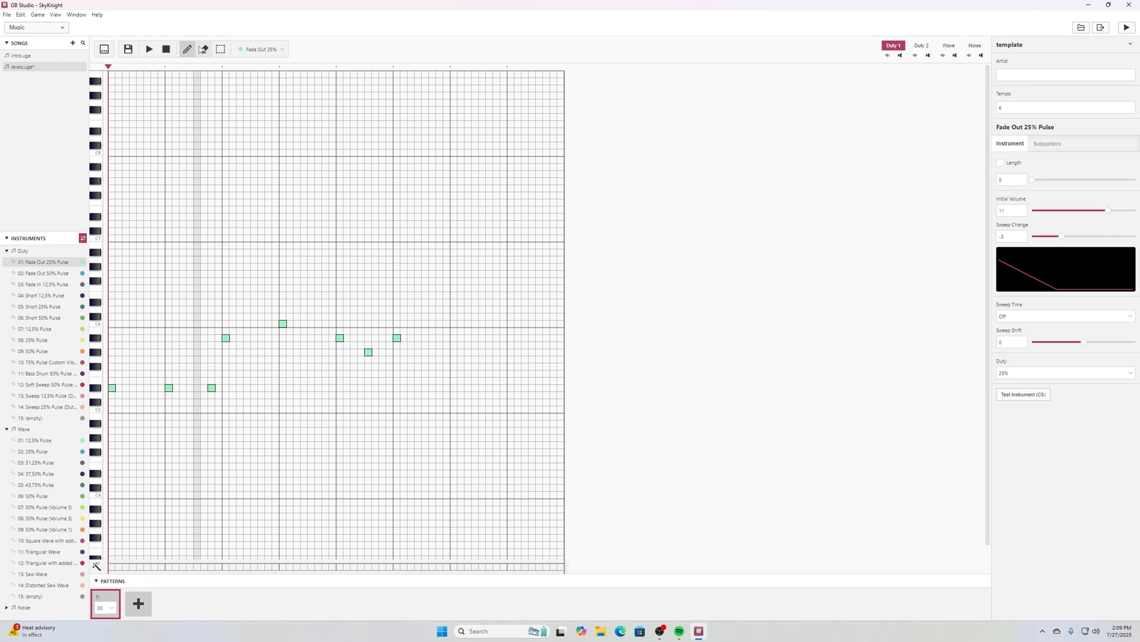
Shift the four notes from step 24 onward eight steps later at the same pitches, and play the pattern.
click(220, 49)
drag(437, 291, 274, 389)
drag(282, 325, 339, 324)
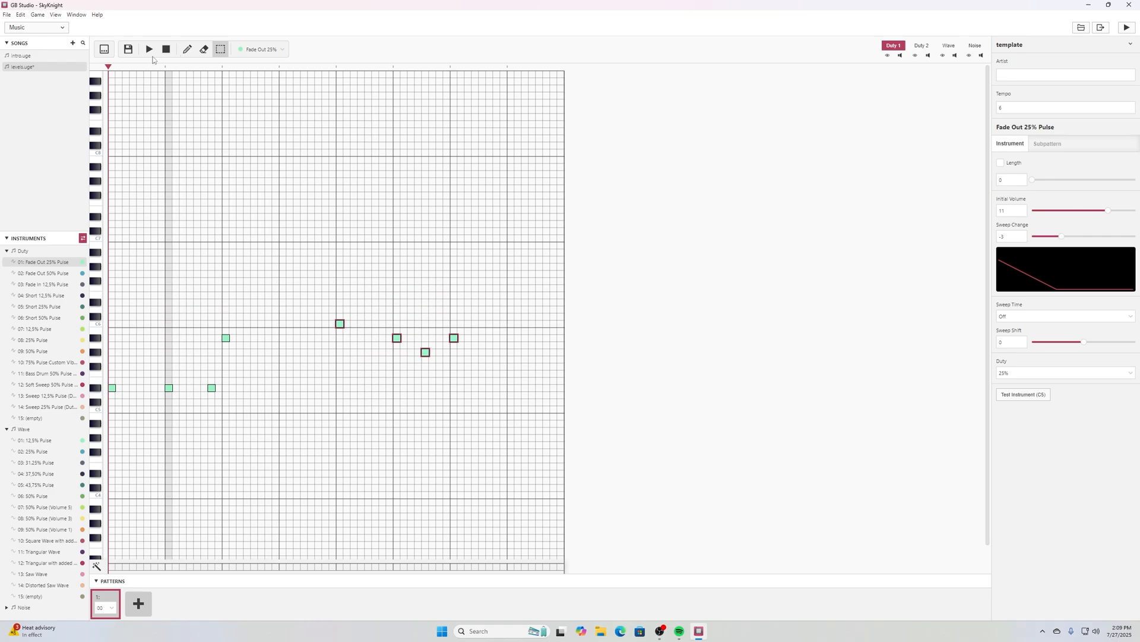
click(149, 49)
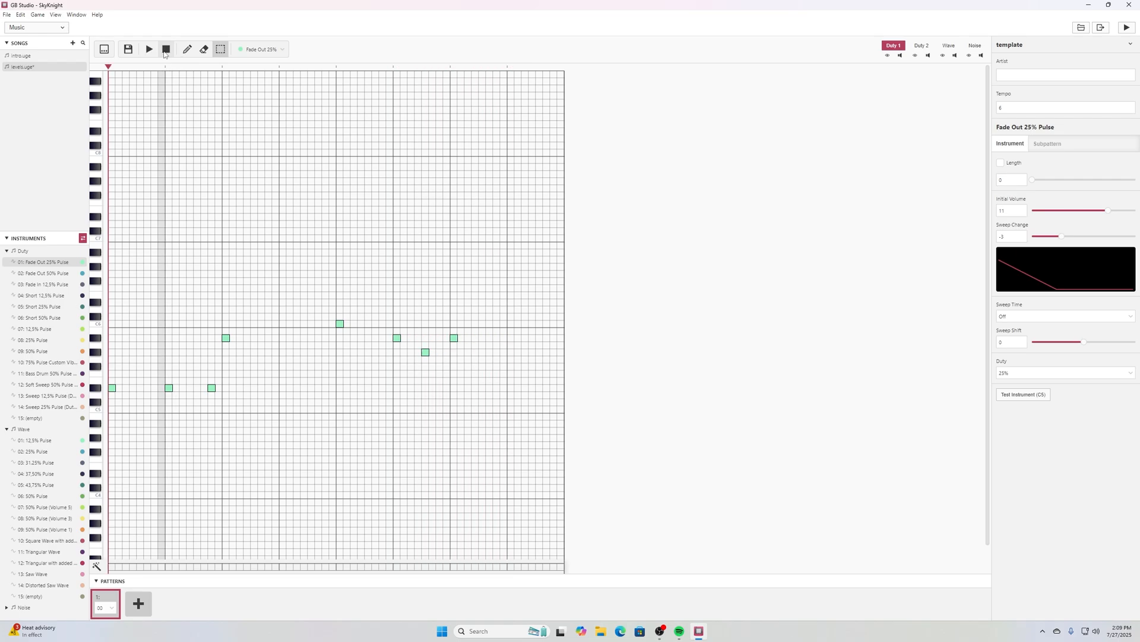
click(164, 50)
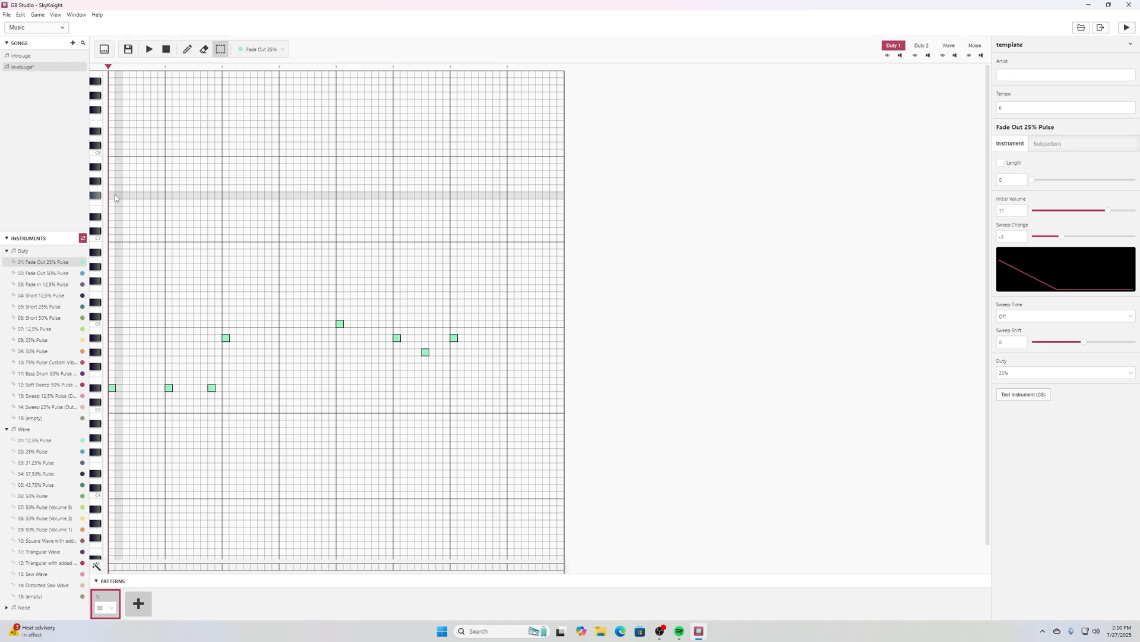
Copy all notes of pattern 1 into a new second pattern, and play the song from pattern 1.
drag(114, 194, 468, 480)
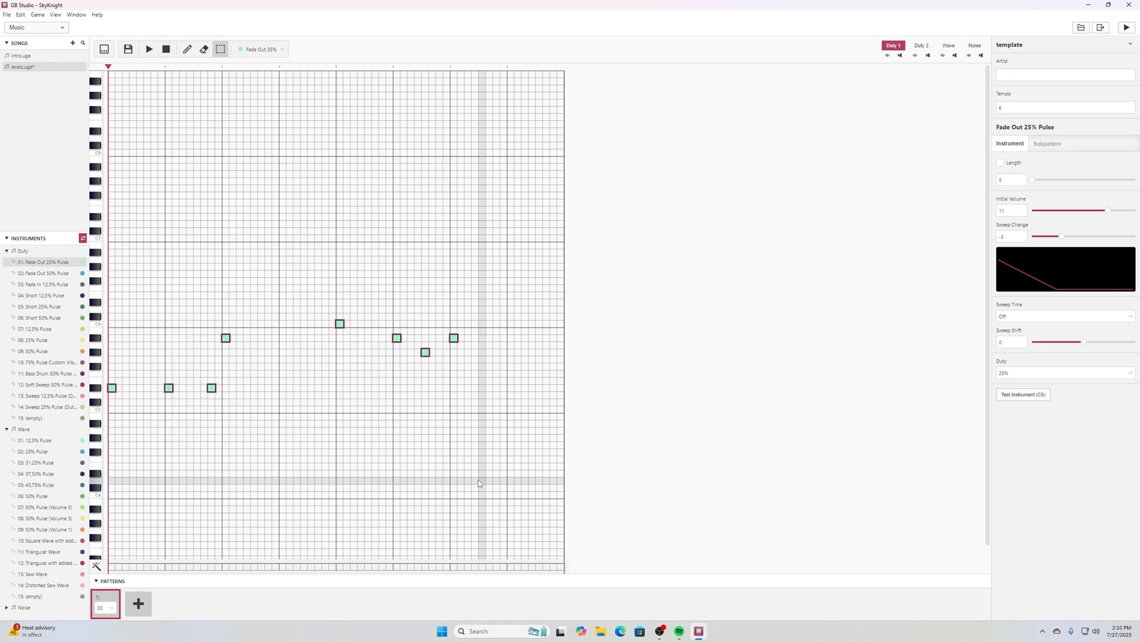
click(138, 604)
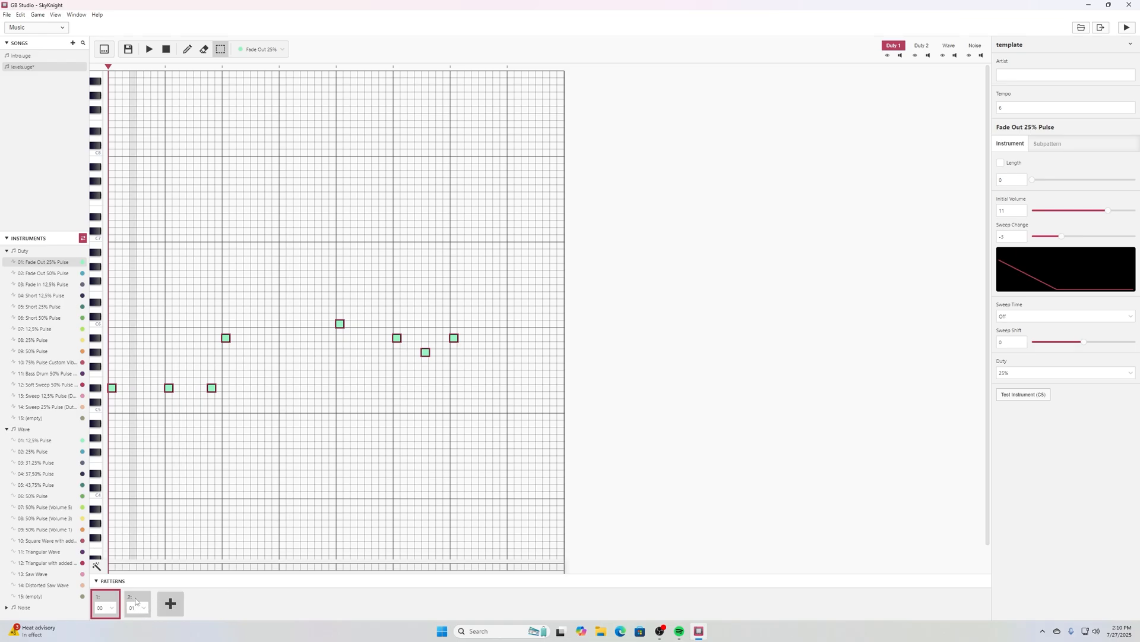
click(132, 601)
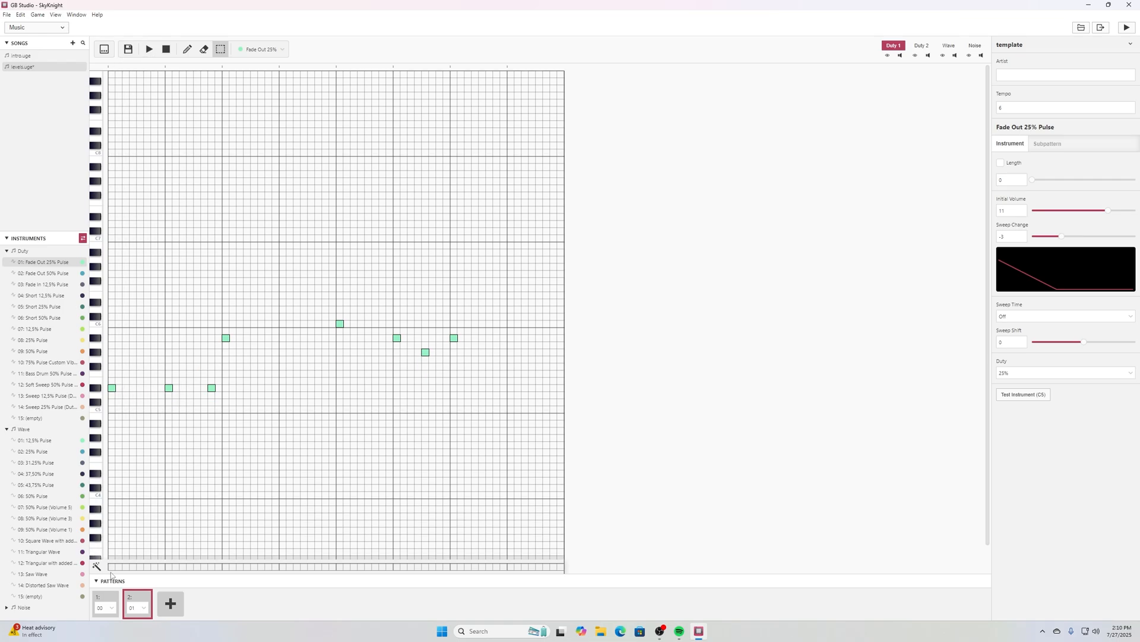
click(106, 602)
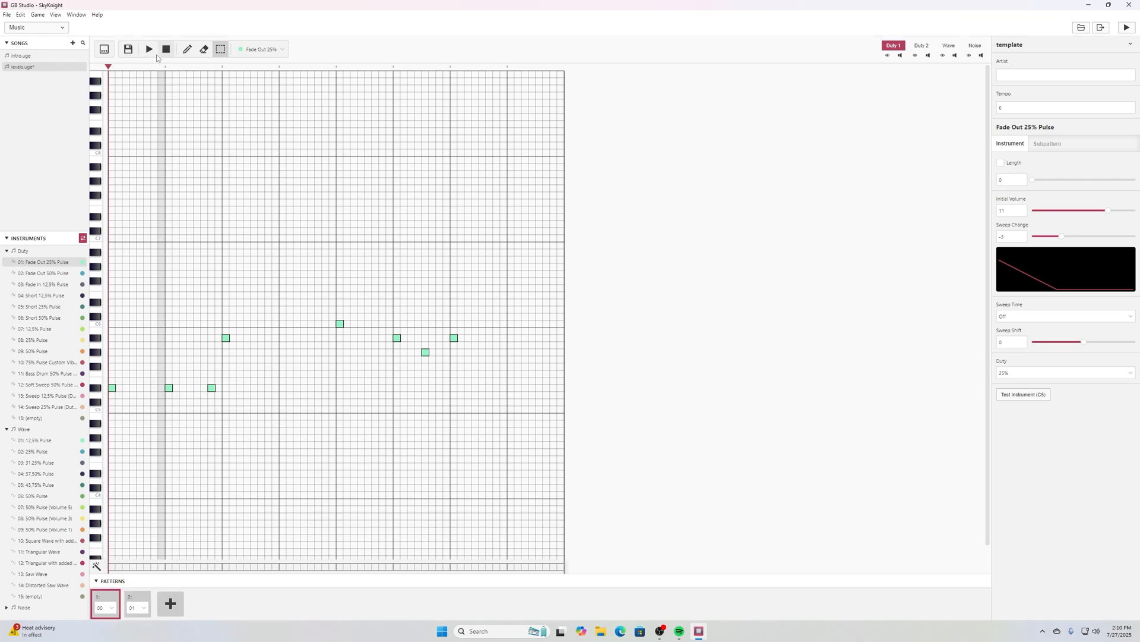
click(149, 50)
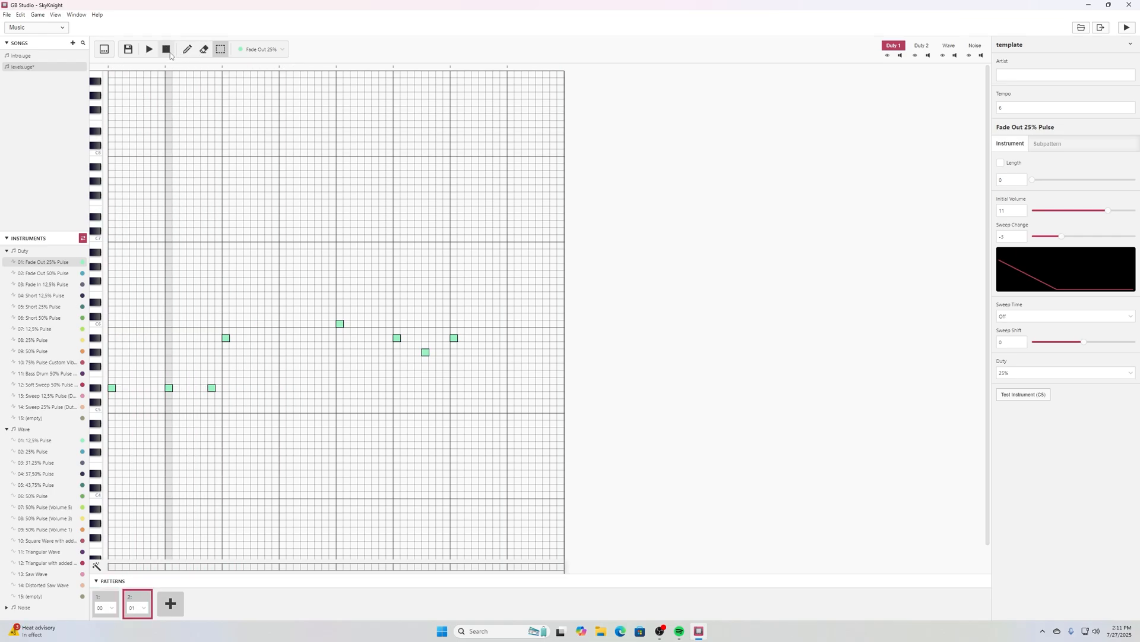
click(170, 53)
In pattern 2, change the notes to G#5 at step 32, G5 at step 40, D#5 at step 44 and F5 at step 48.
click(187, 49)
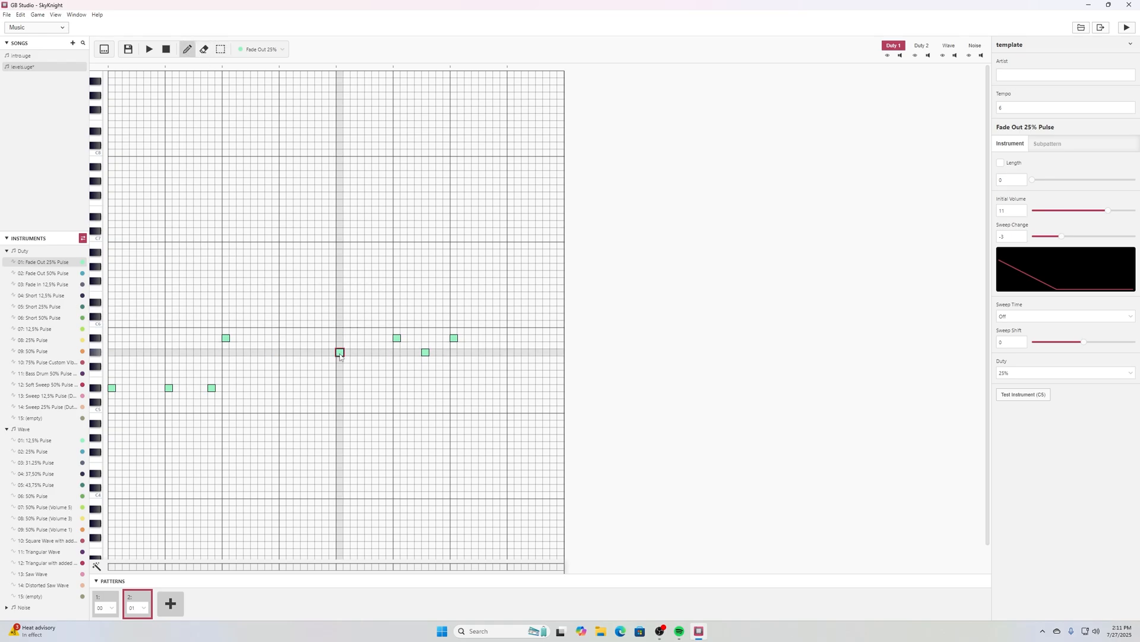
drag(396, 338, 396, 360)
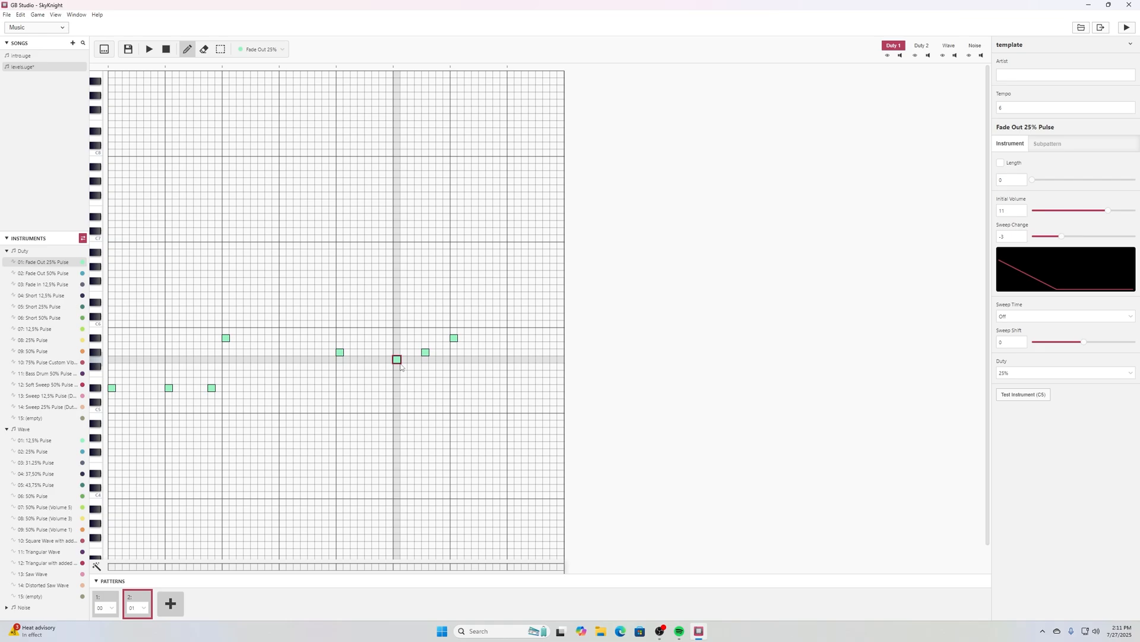
click(454, 375)
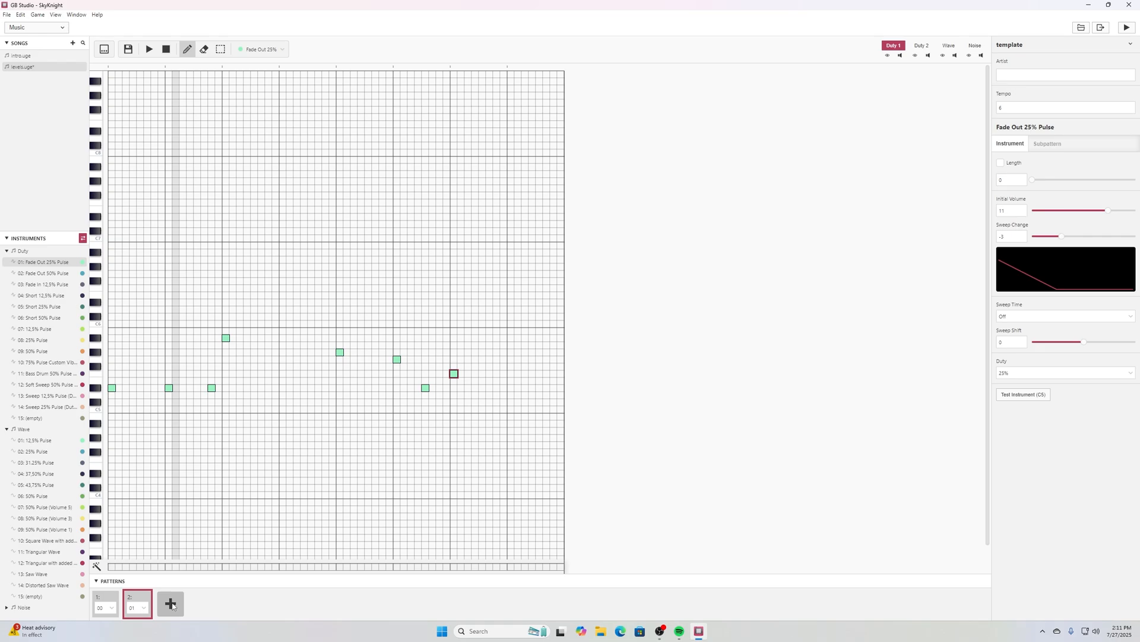
Copy all notes of pattern 2 into a new third pattern.
key(3)
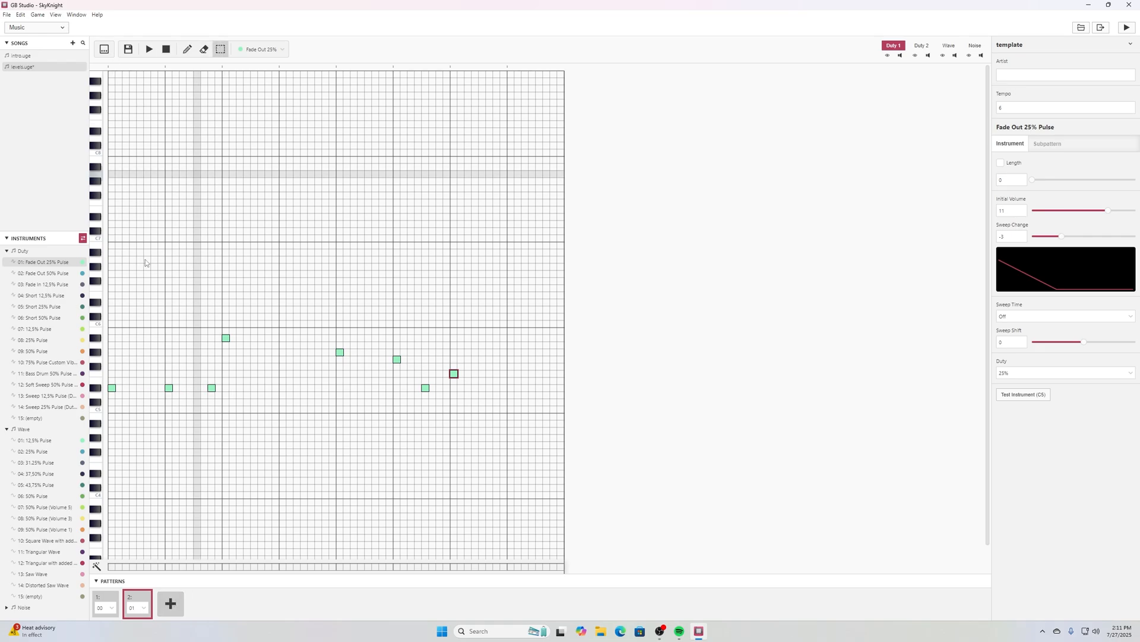
drag(112, 287, 472, 427)
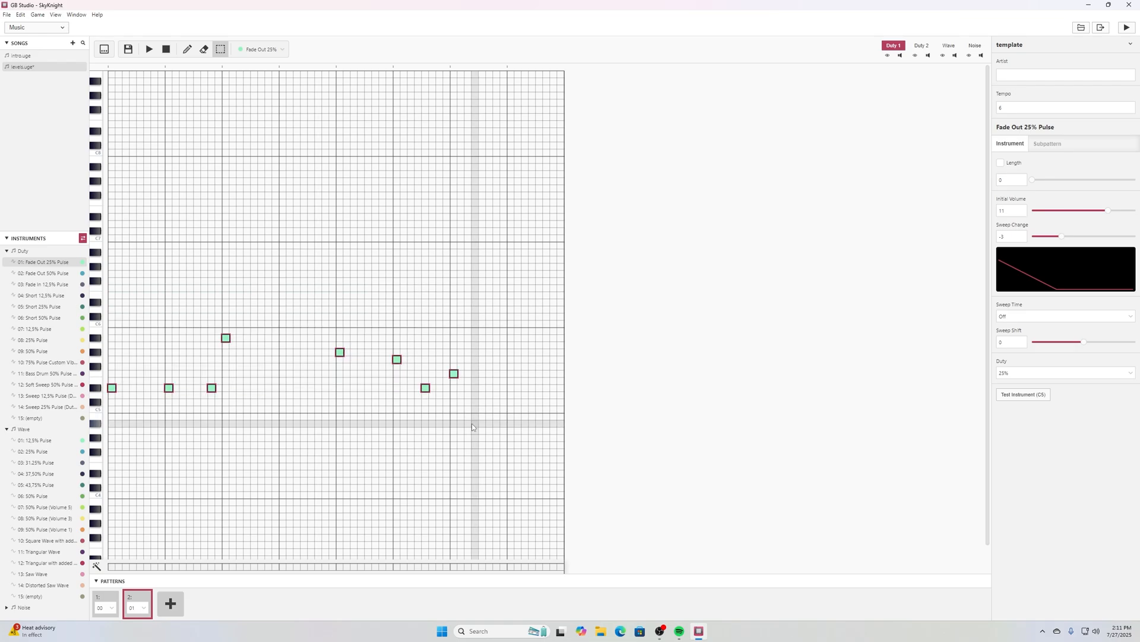
click(170, 603)
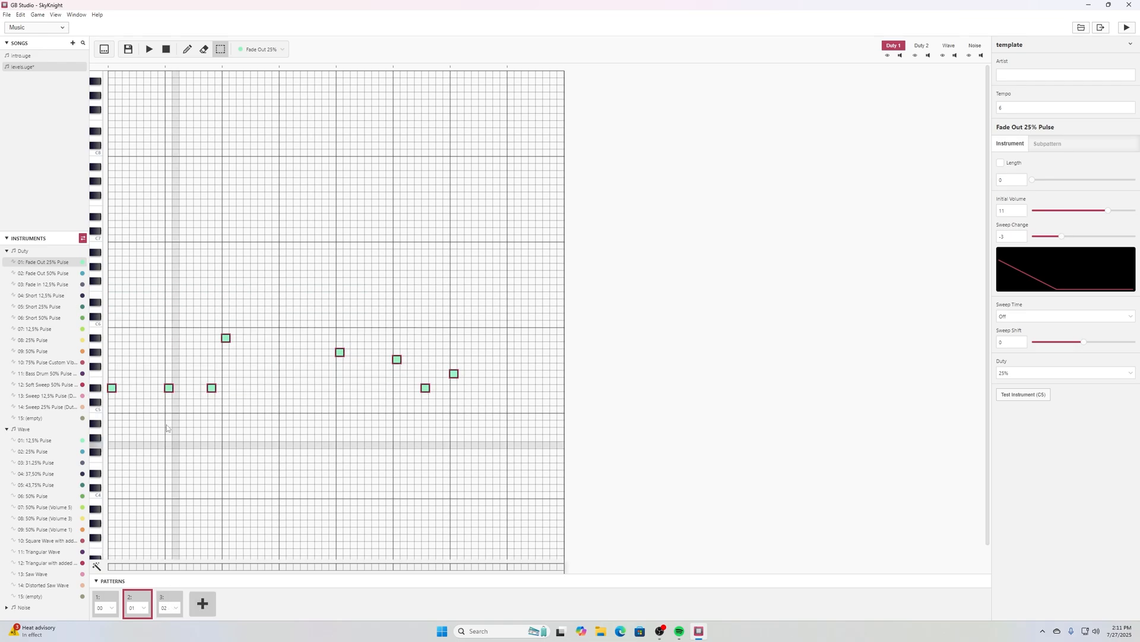
click(170, 600)
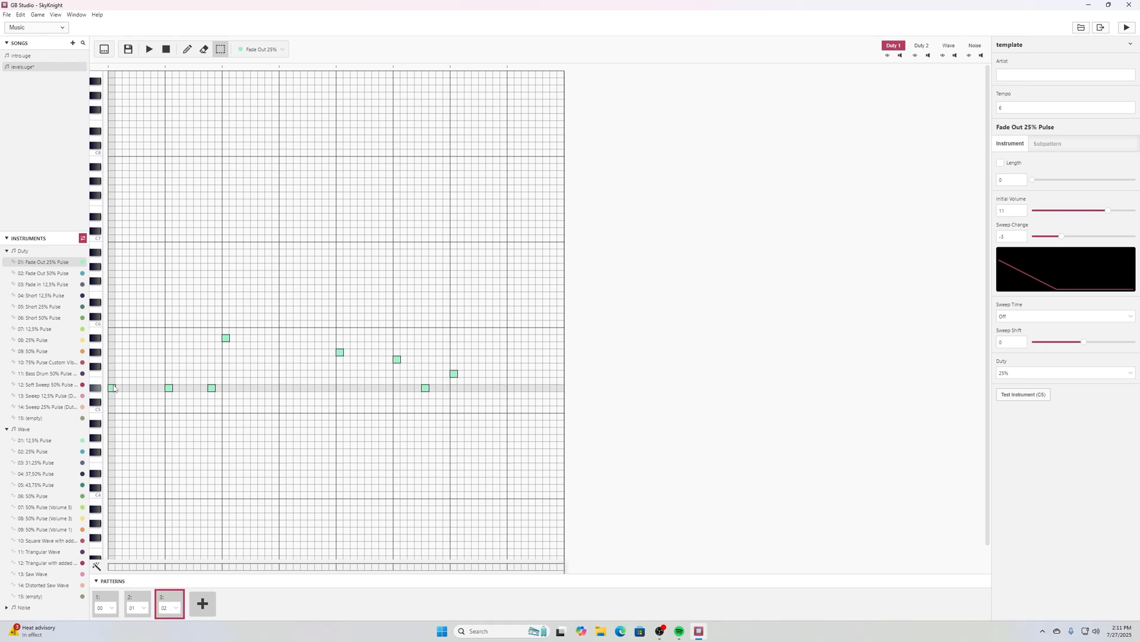
In pattern 3, change the notes to C6 at step 32, D6 at step 40 and D#6 at step 48.
click(340, 330)
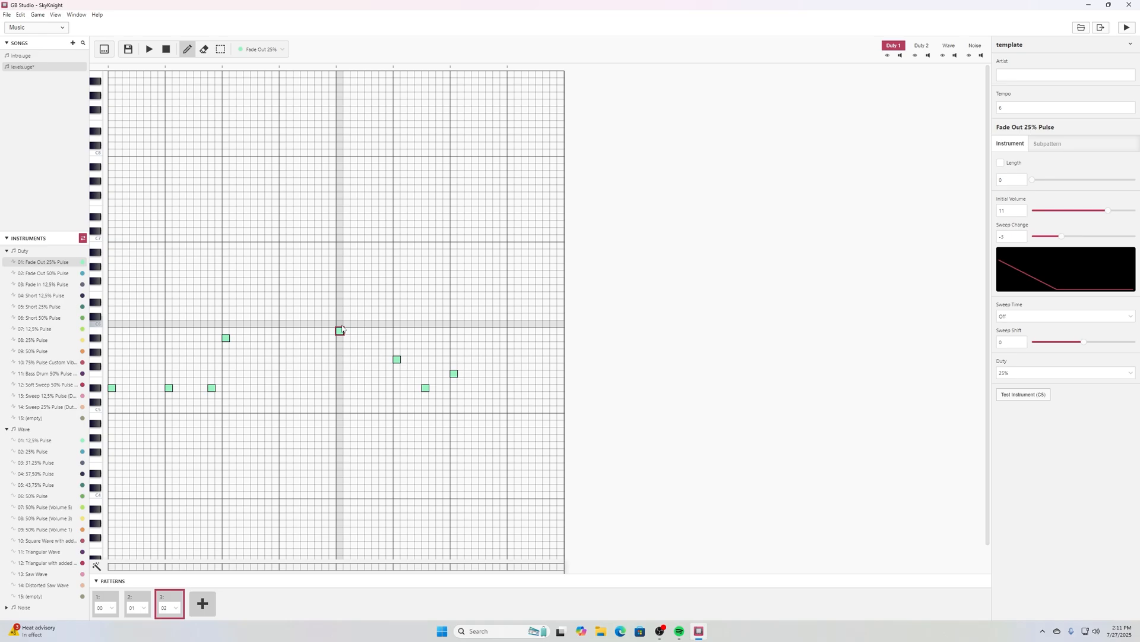
click(397, 317)
click(398, 310)
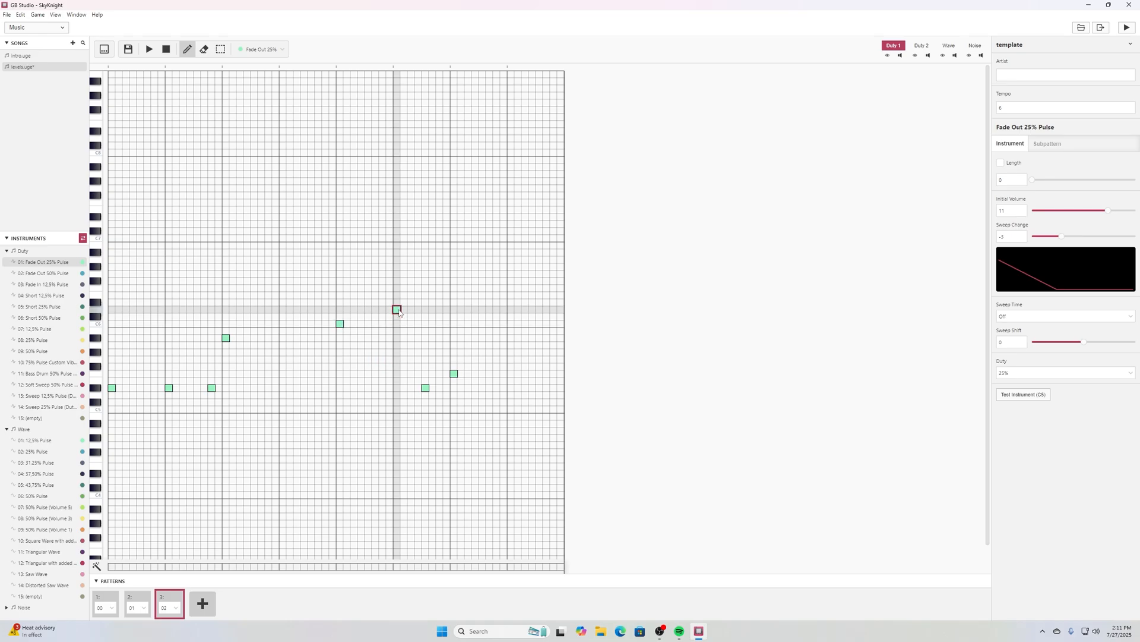
click(453, 295)
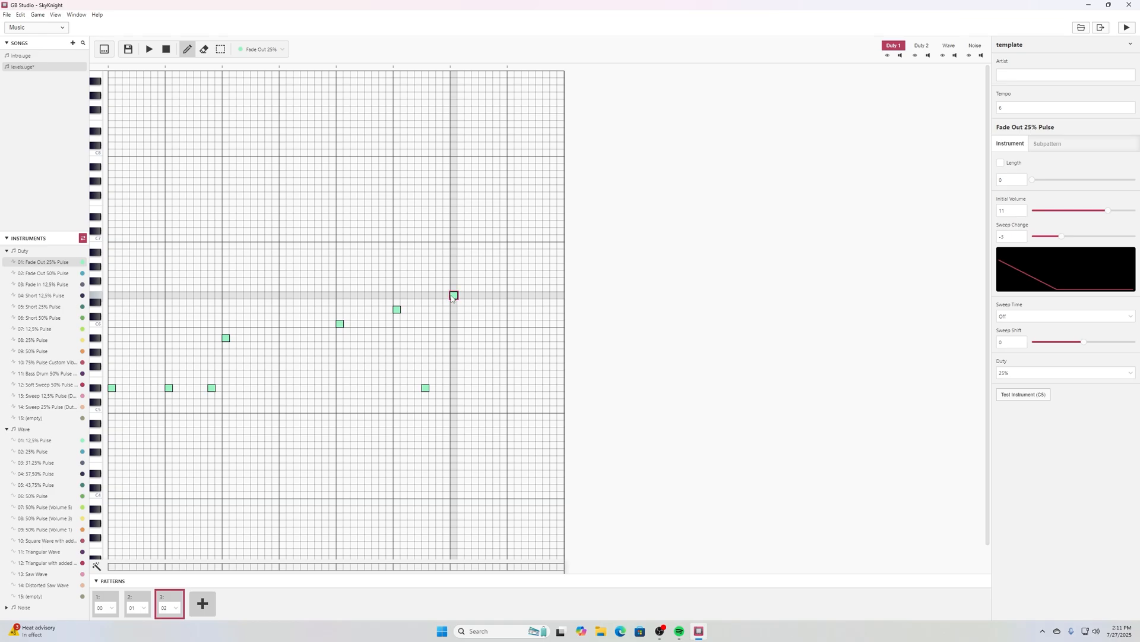
click(453, 303)
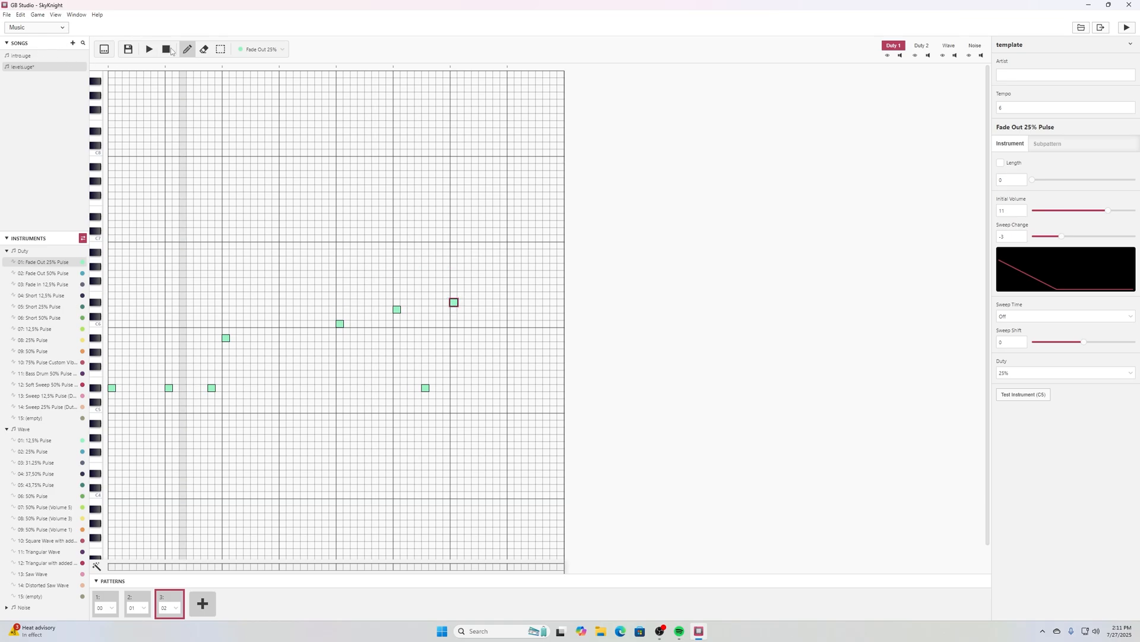
Erase the D#5 note at step 44 in pattern 3, and add an empty fourth pattern.
click(204, 49)
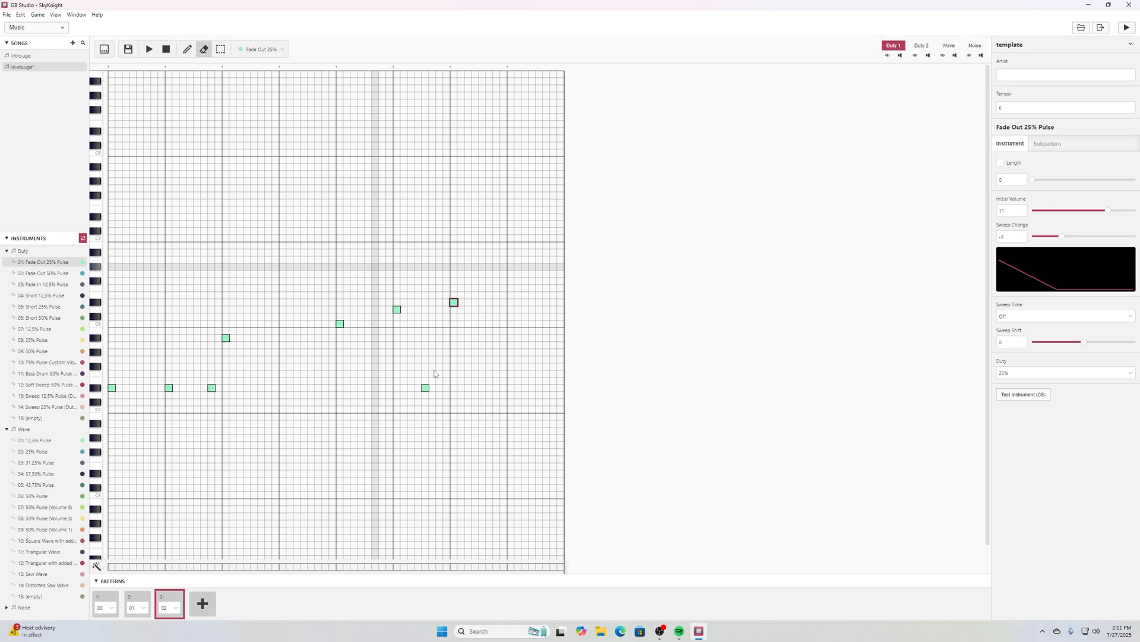
click(425, 387)
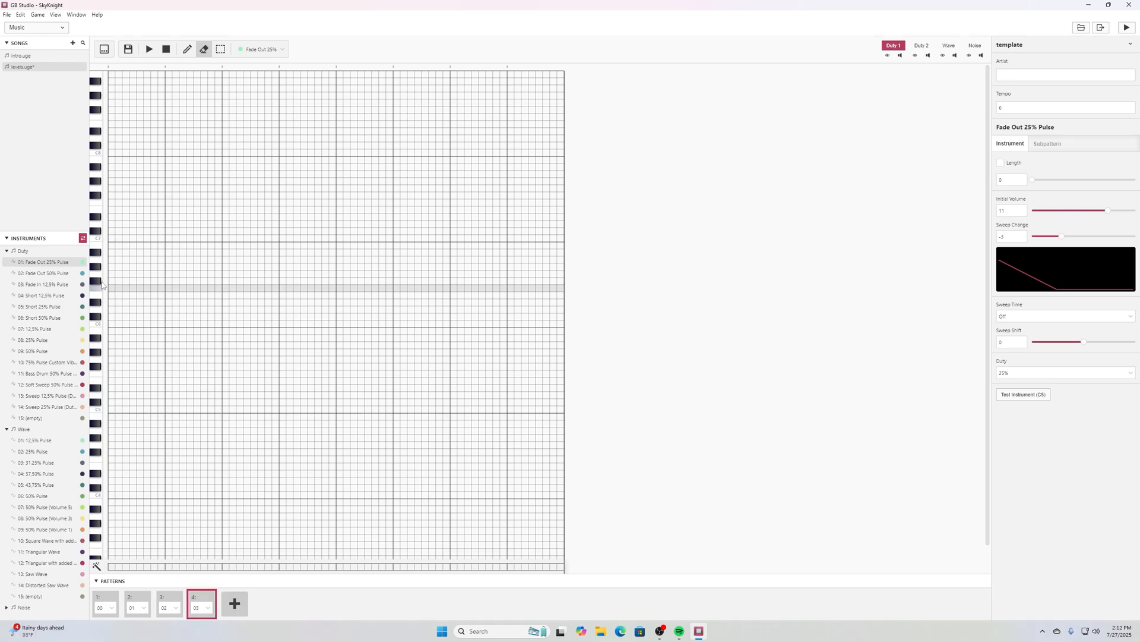
In pattern 4, draw Duty notes G#5 at step 0, G5 at step 8, F5 at step 16 and D5 at step 32.
key(1)
click(113, 351)
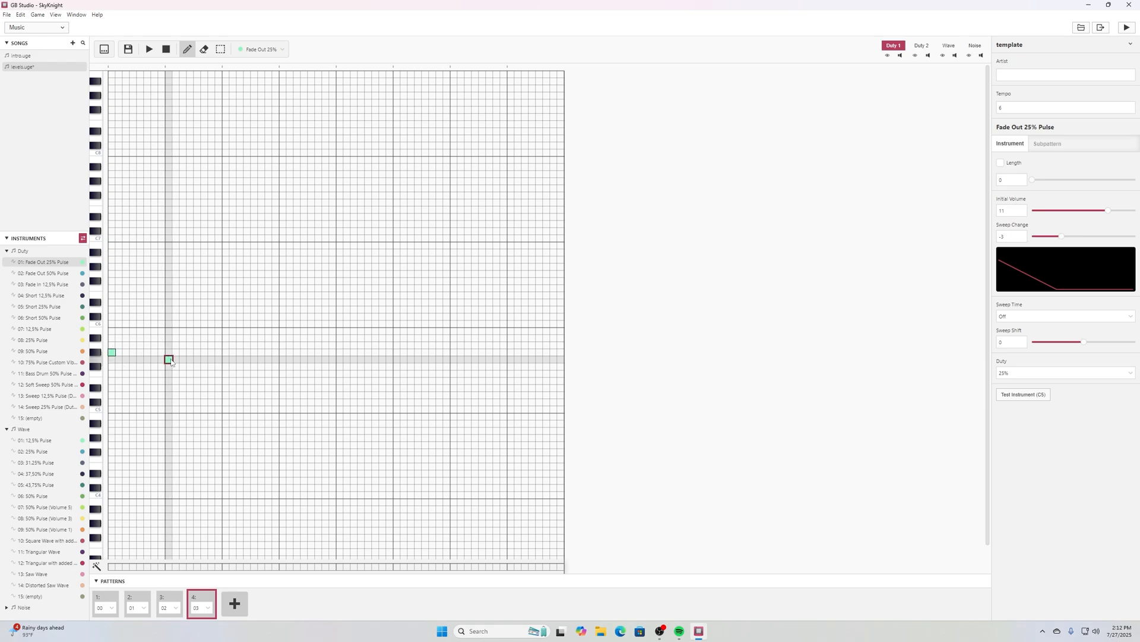
click(169, 360)
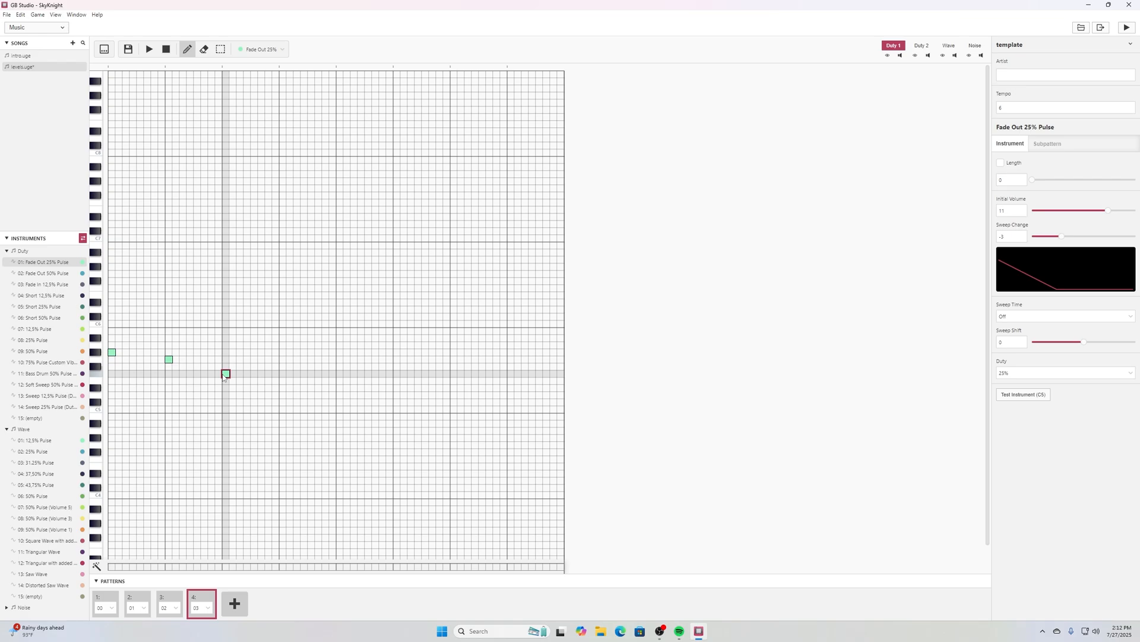
click(225, 373)
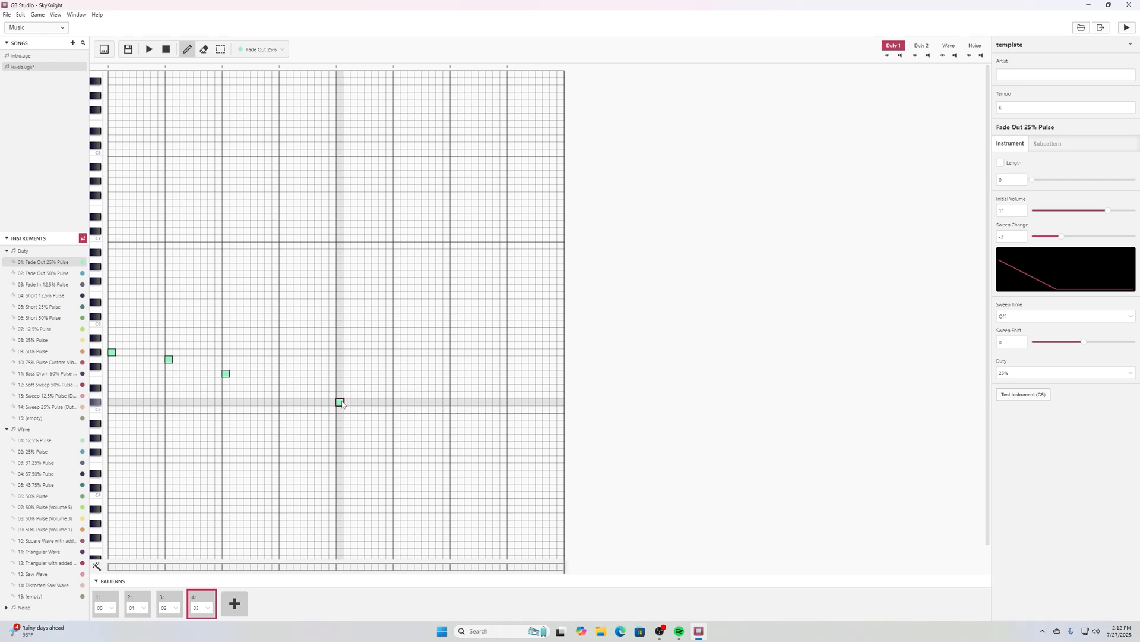
click(341, 395)
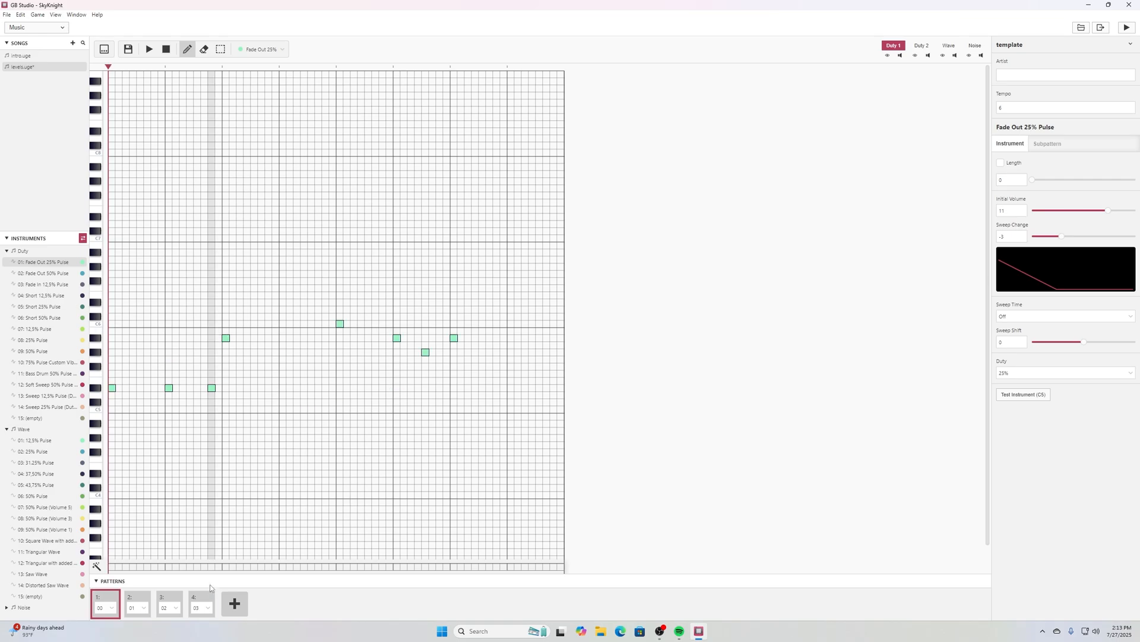
In pattern 4, add D5 at step 20 and D#5 at step 24, and erase the notes at steps 32 and 40.
click(202, 596)
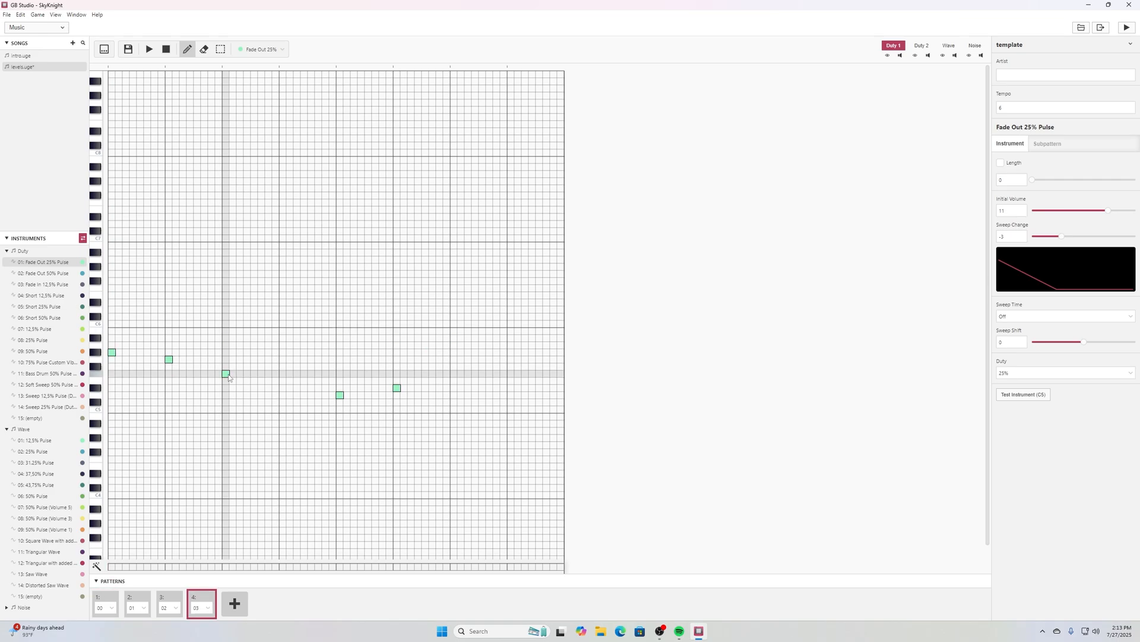
drag(283, 380, 283, 388)
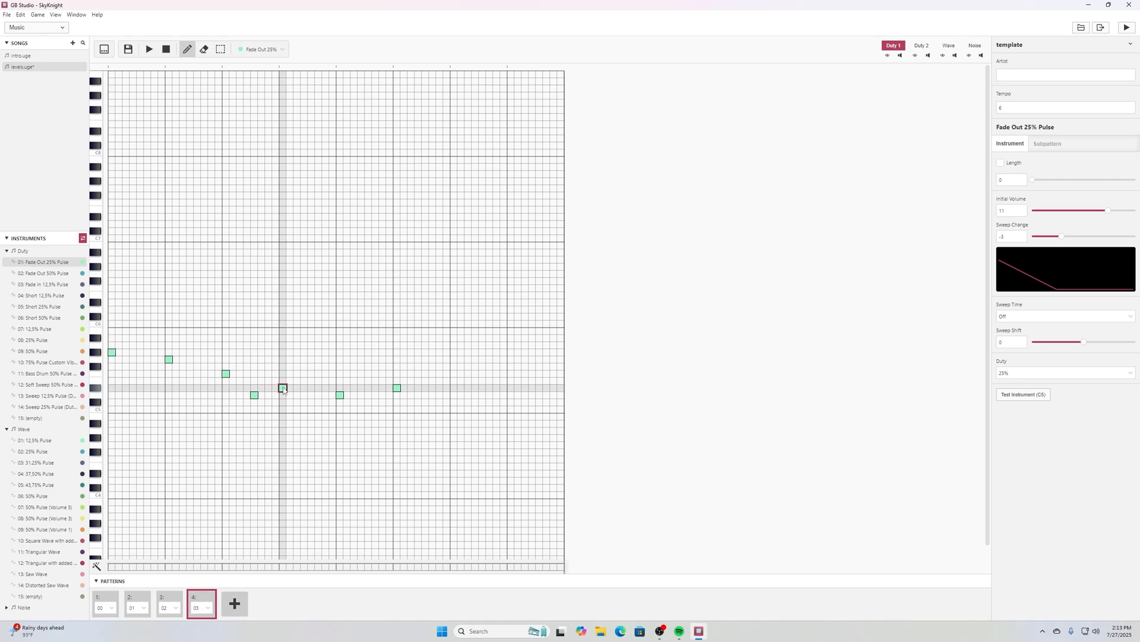
click(203, 49)
click(397, 388)
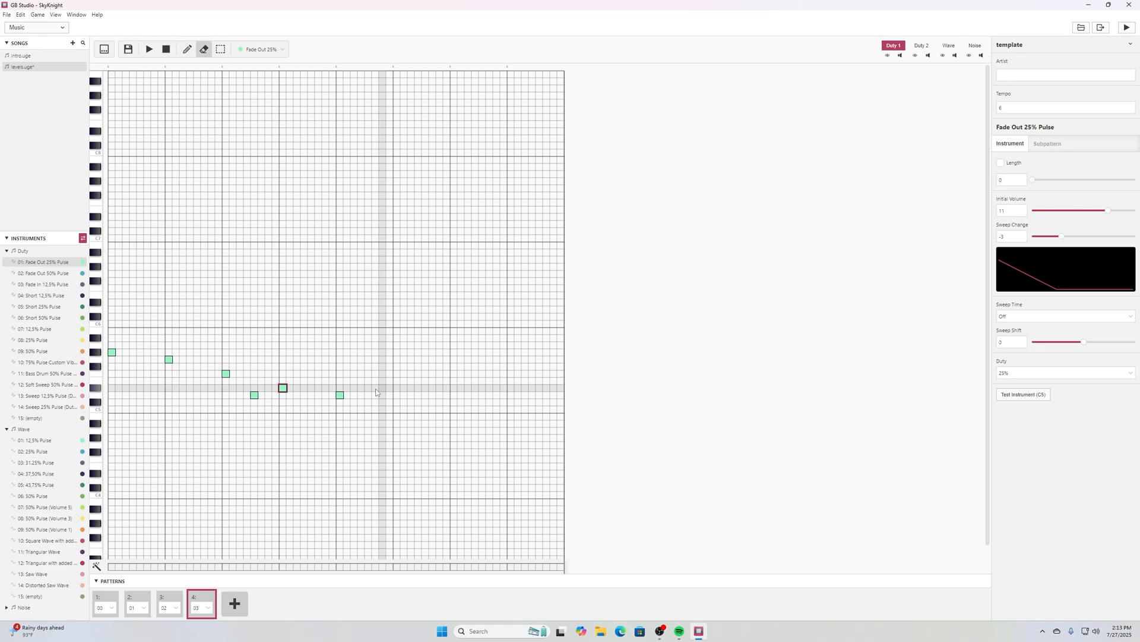
click(339, 395)
Move pattern 4's D5 note to step 28 and its D#5 note to step 32, and play the song.
click(221, 49)
mouse_move(329, 383)
mouse_down()
mouse_move(243, 366)
mouse_move(245, 398)
mouse_move(341, 390)
mouse_up()
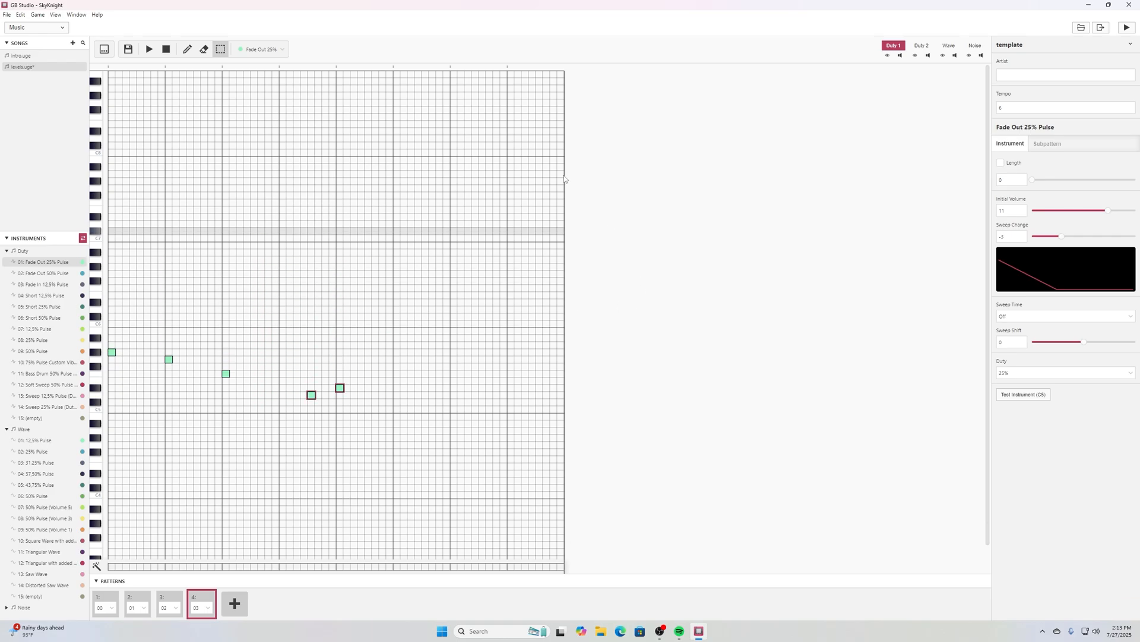
click(497, 219)
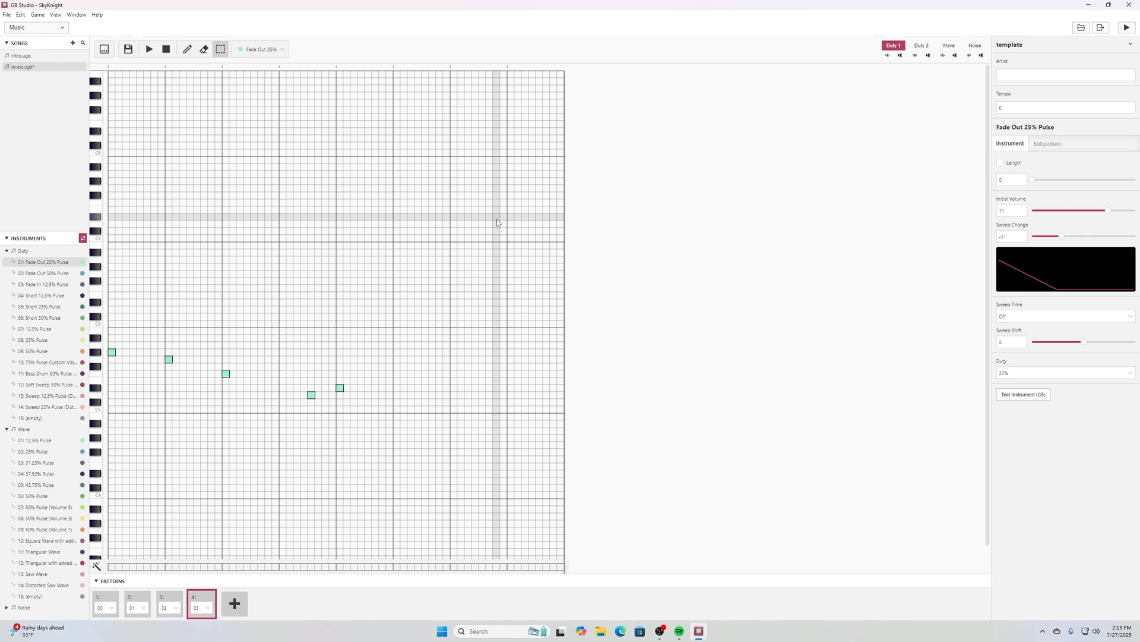
click(148, 50)
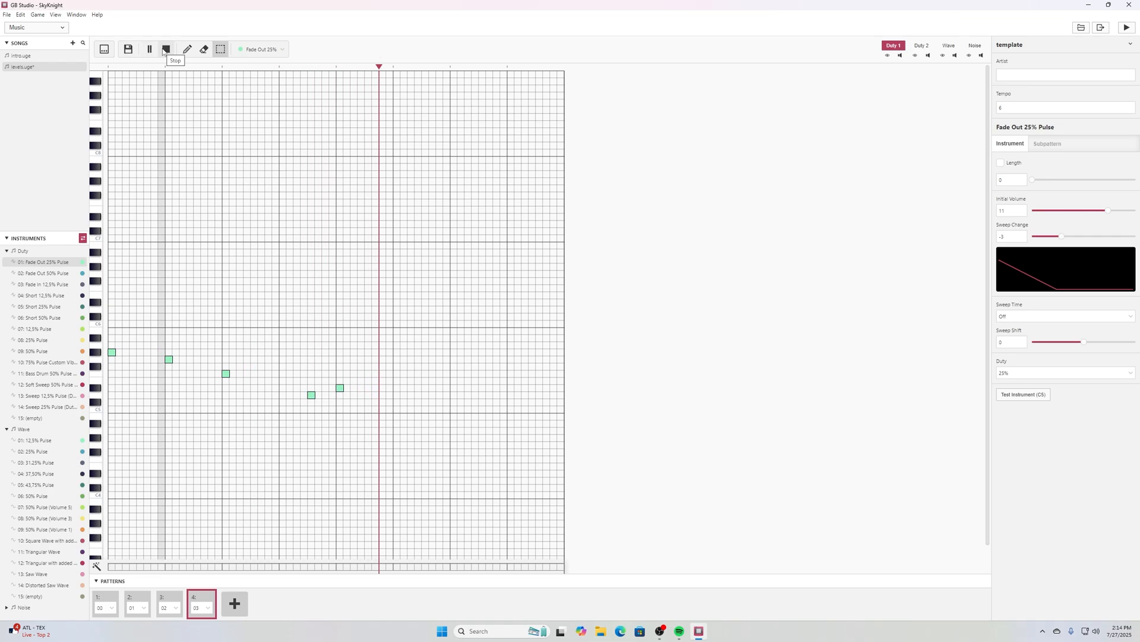
click(166, 49)
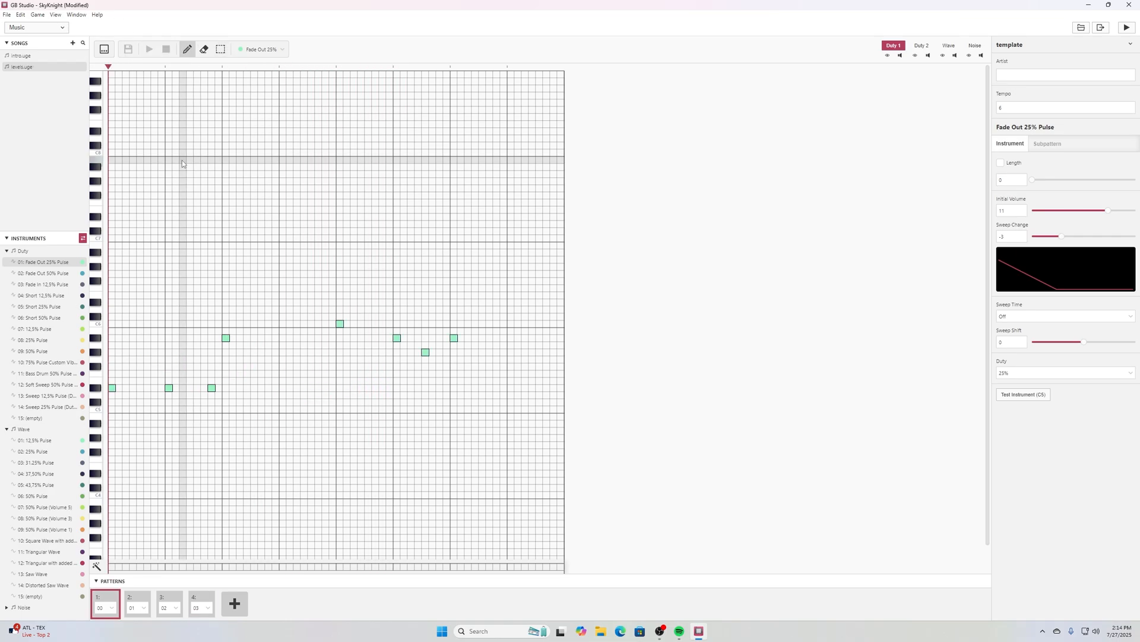
With the Wave instrument 12,5% Pulse, draw A#4 notes in pattern 1 at steps 0, 5, 8, 16, 20, 24, 26 and 28.
click(34, 440)
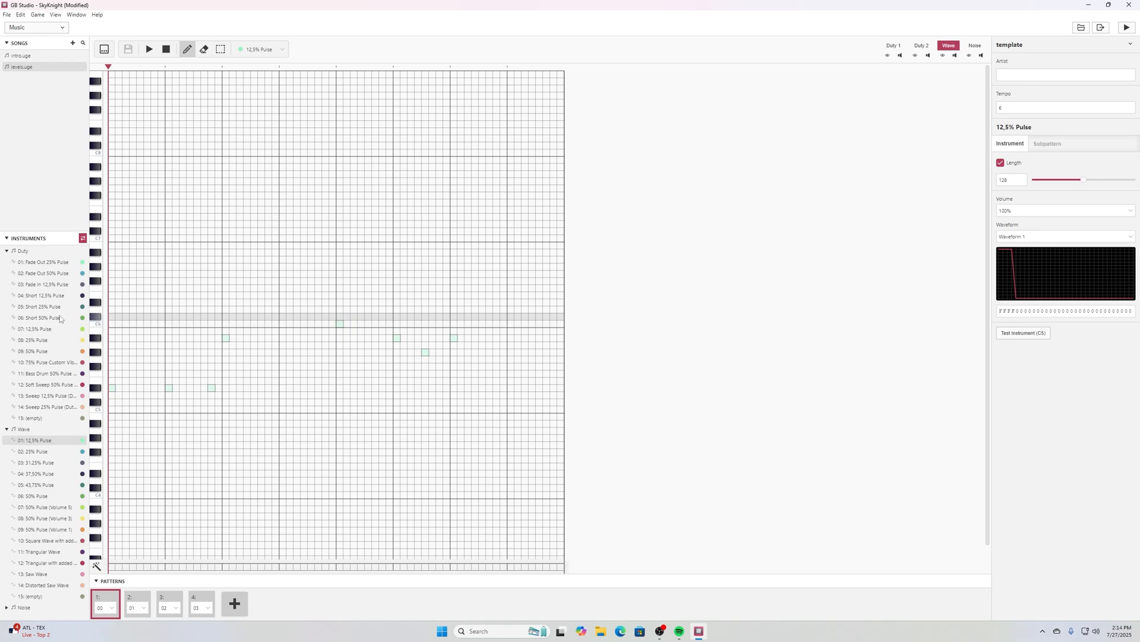
click(112, 430)
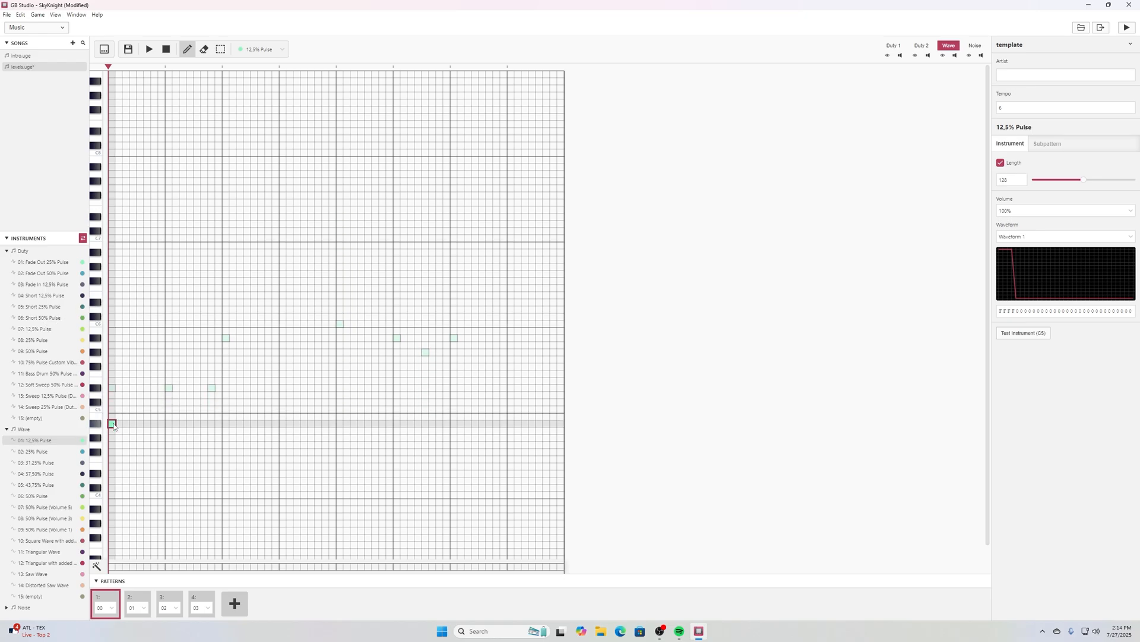
click(169, 423)
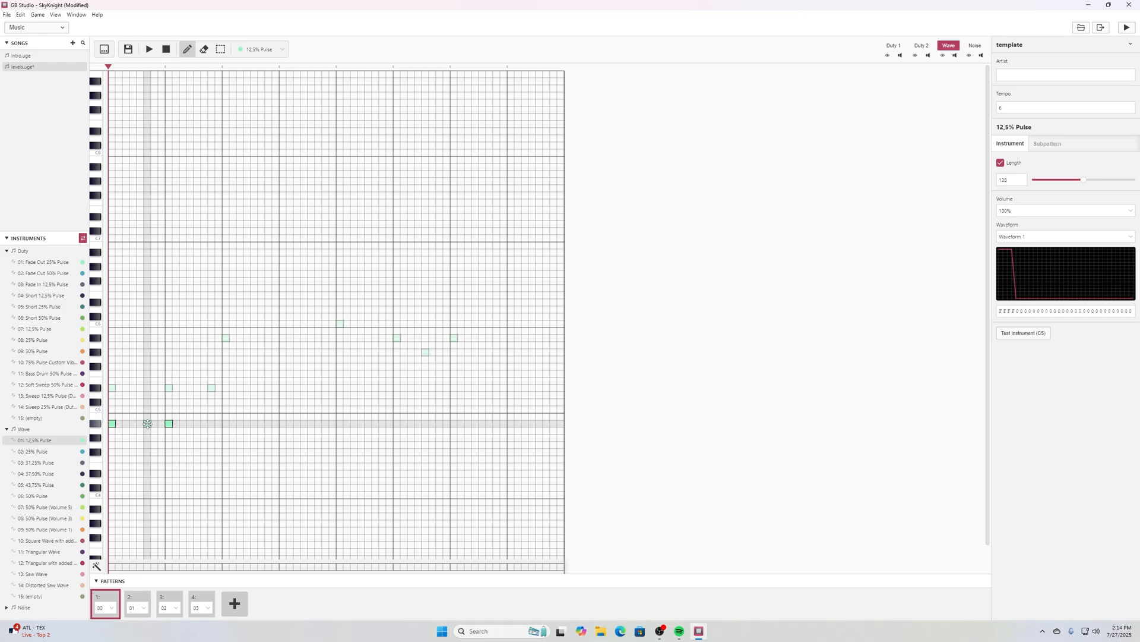
click(147, 423)
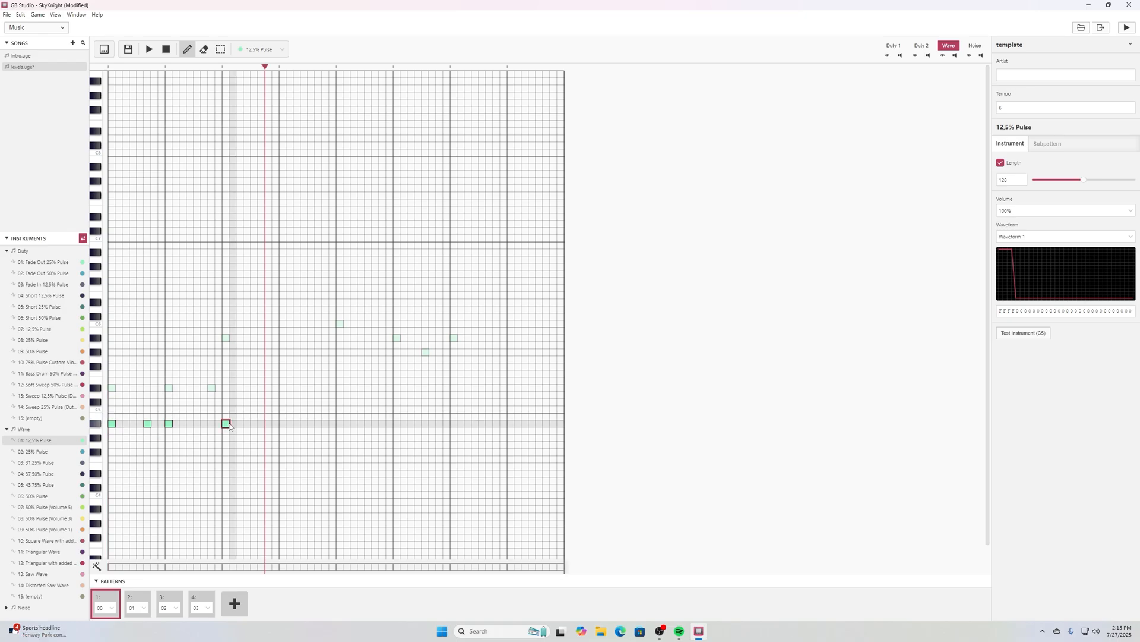
click(252, 423)
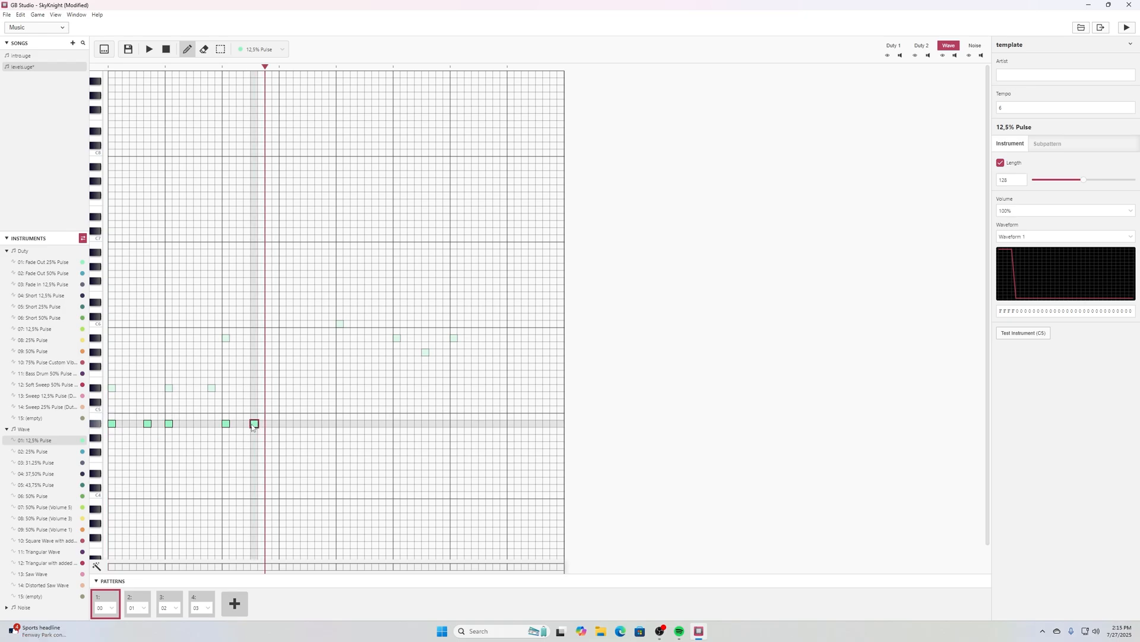
click(283, 424)
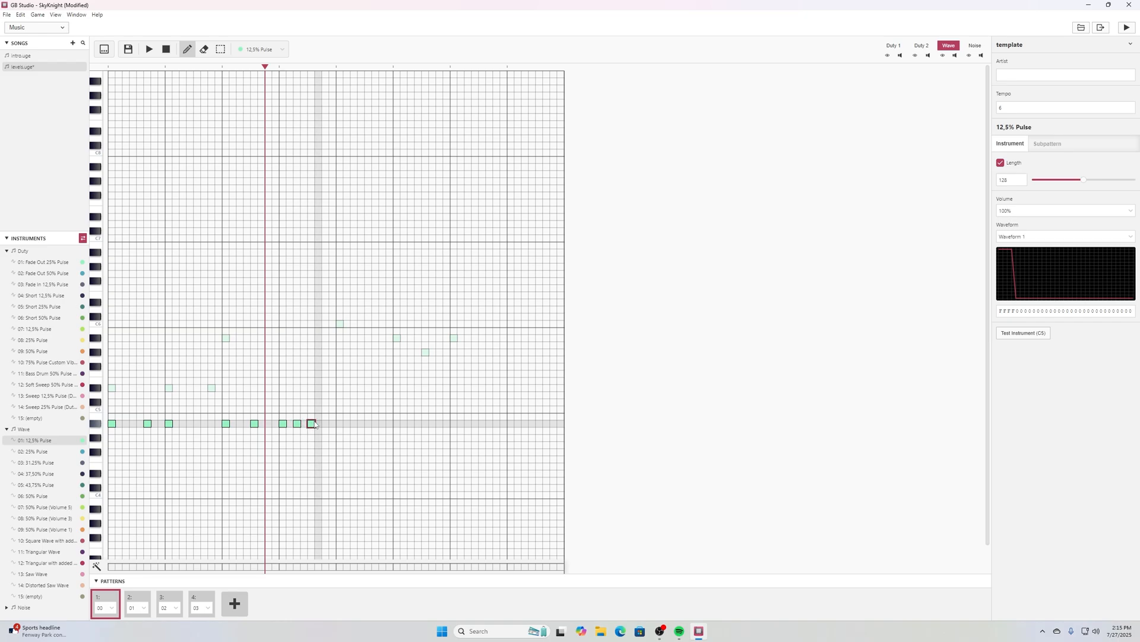
Add A#4 Wave notes at steps 52, 54, 56, 58 and 60 in pattern 1, and play the song.
click(482, 424)
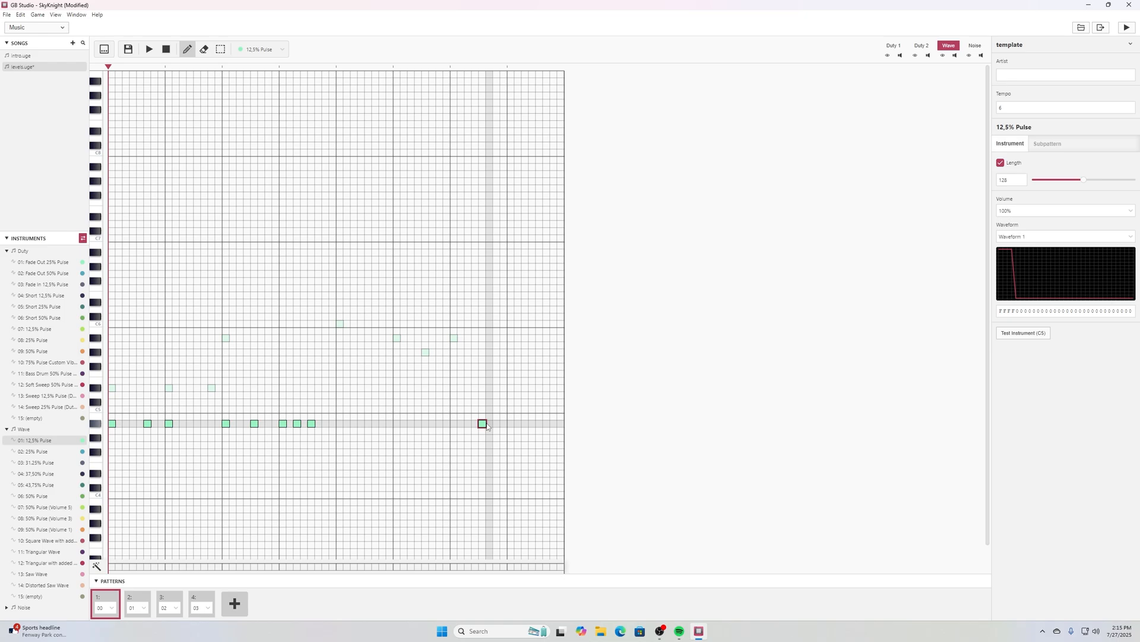
click(496, 424)
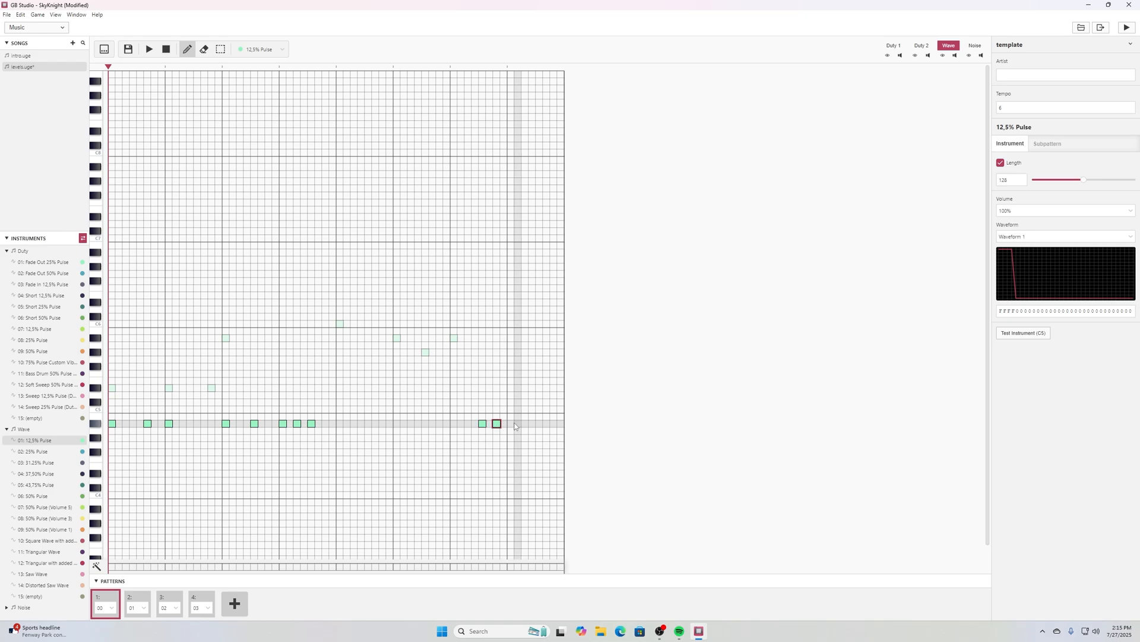
click(510, 424)
click(525, 423)
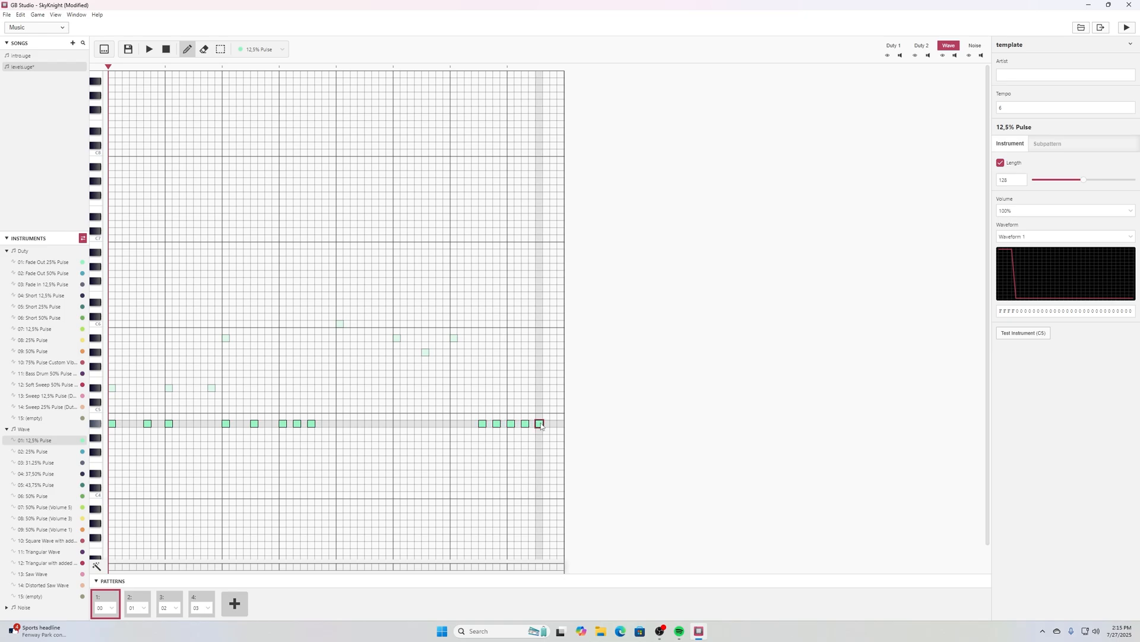
click(150, 49)
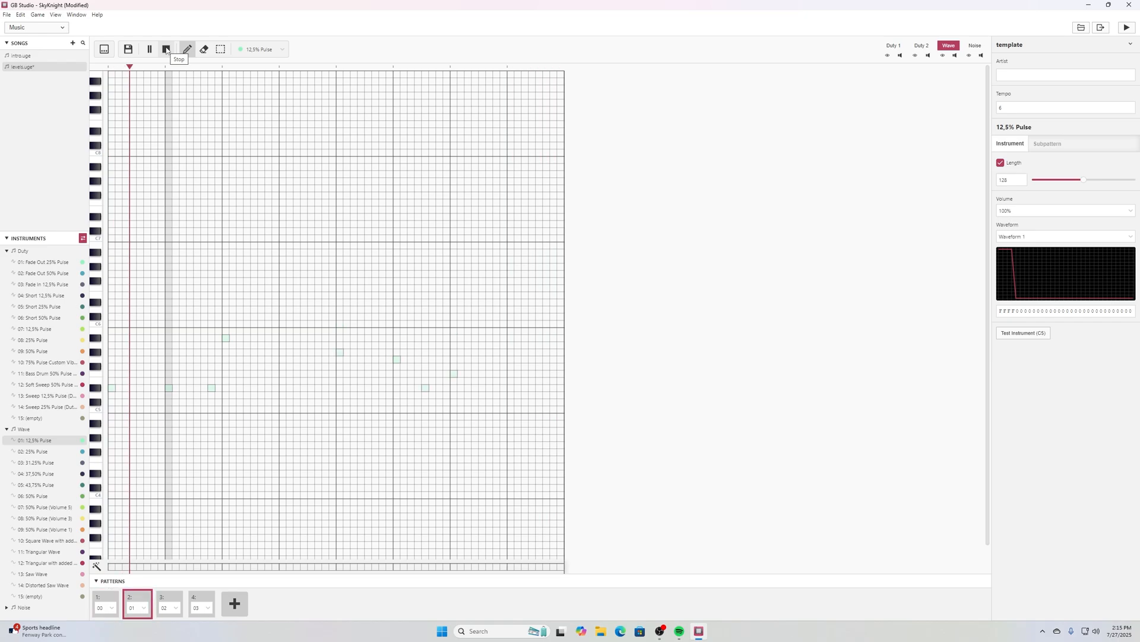
click(166, 50)
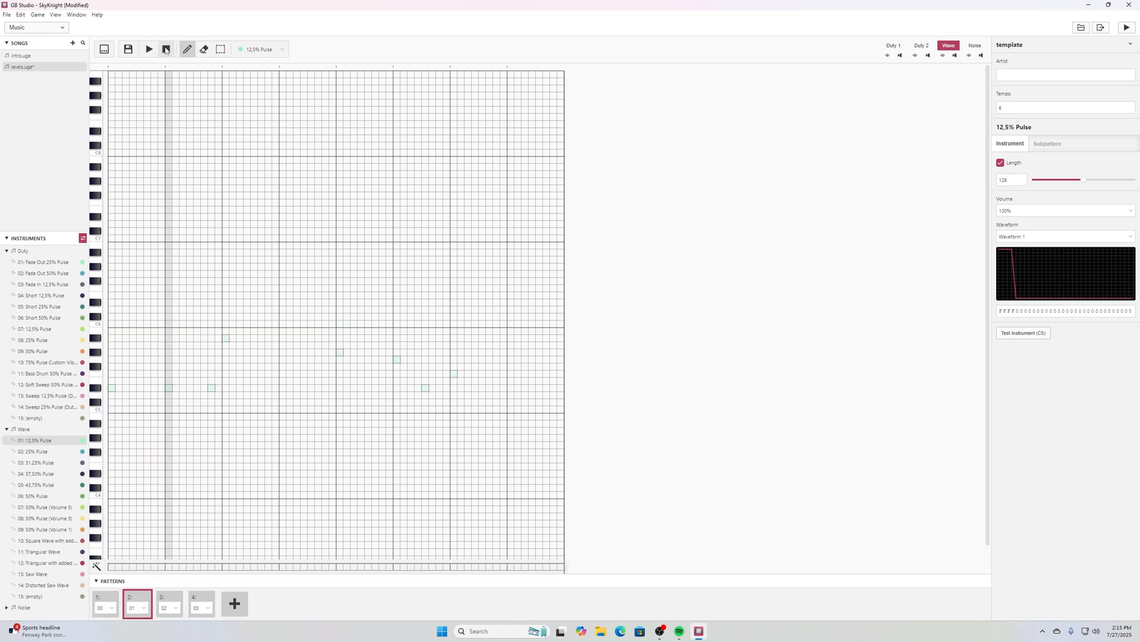
Copy all Wave notes of pattern 1 into pattern 2.
click(109, 601)
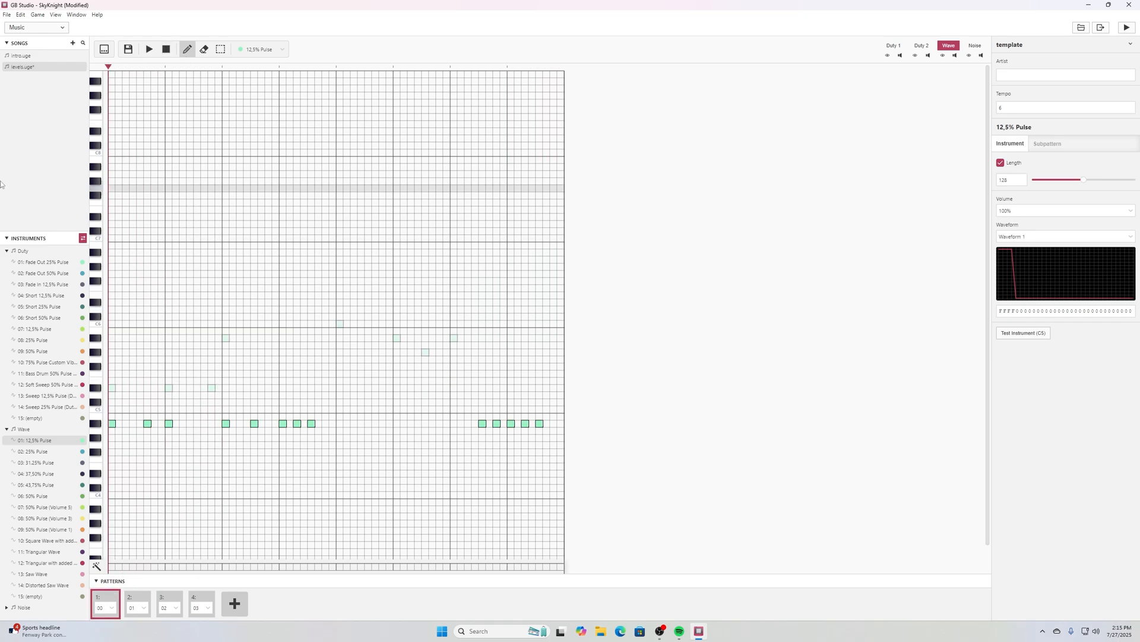
click(217, 51)
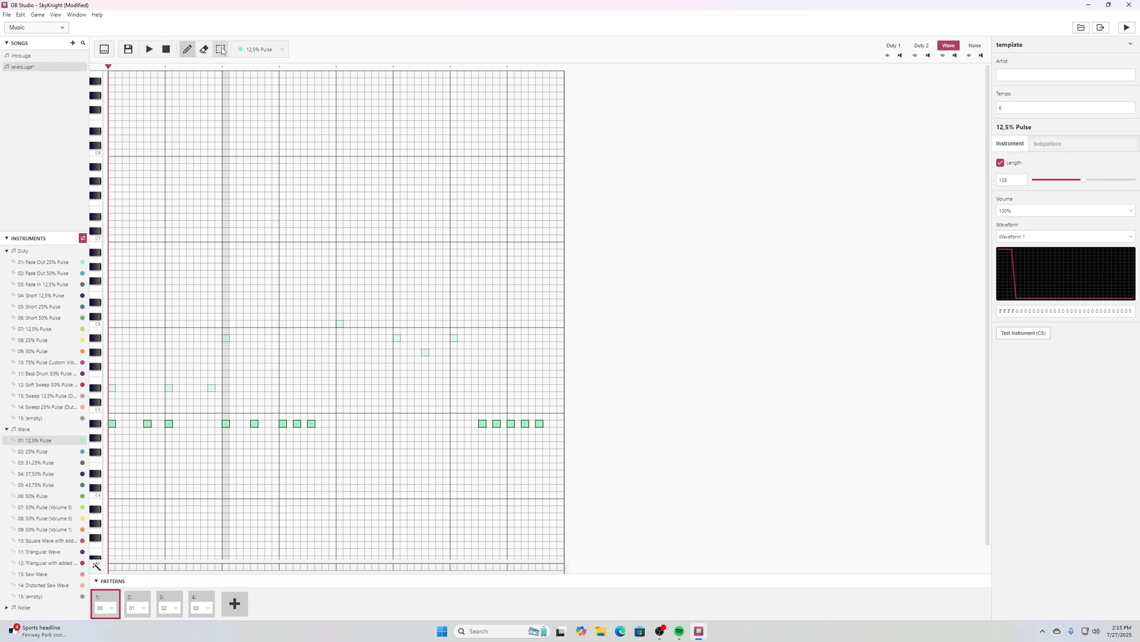
drag(111, 431, 555, 425)
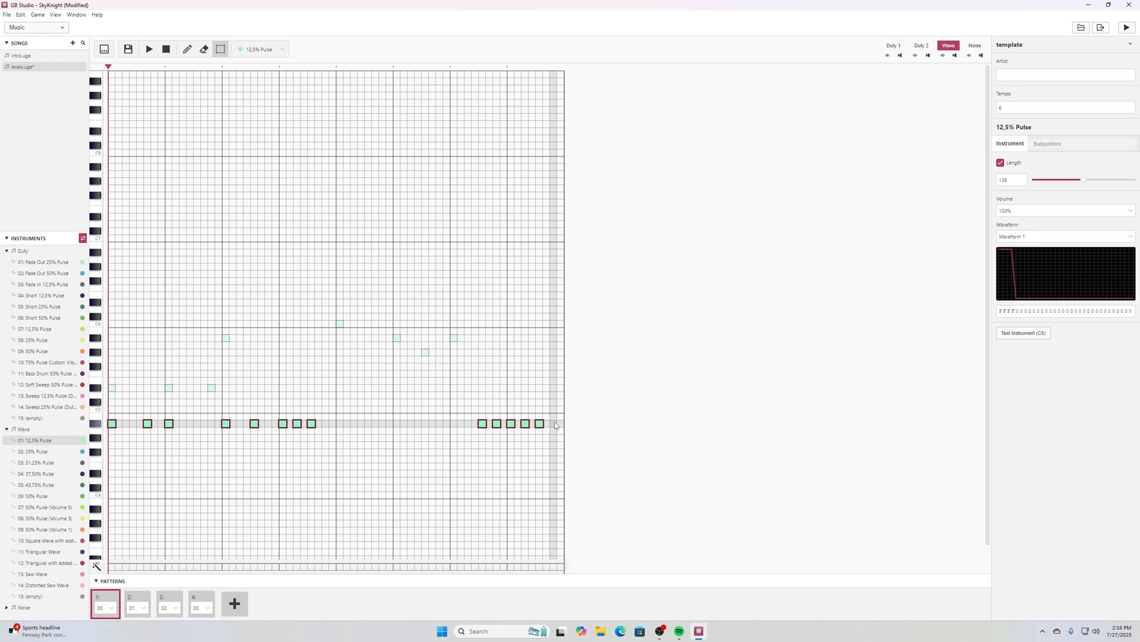
click(139, 602)
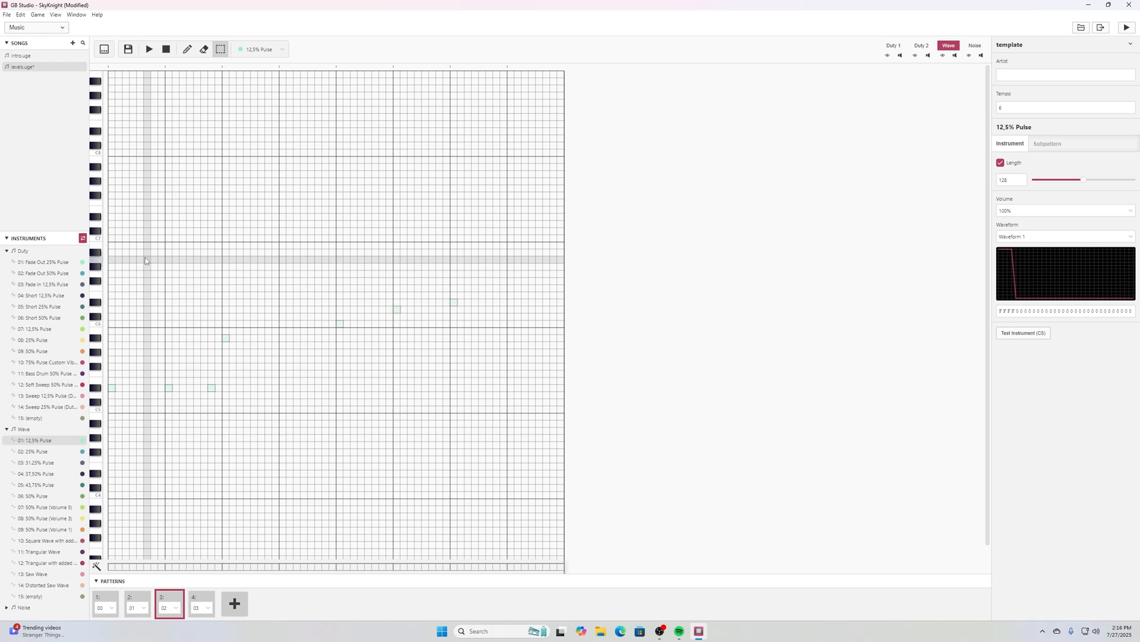
click(133, 602)
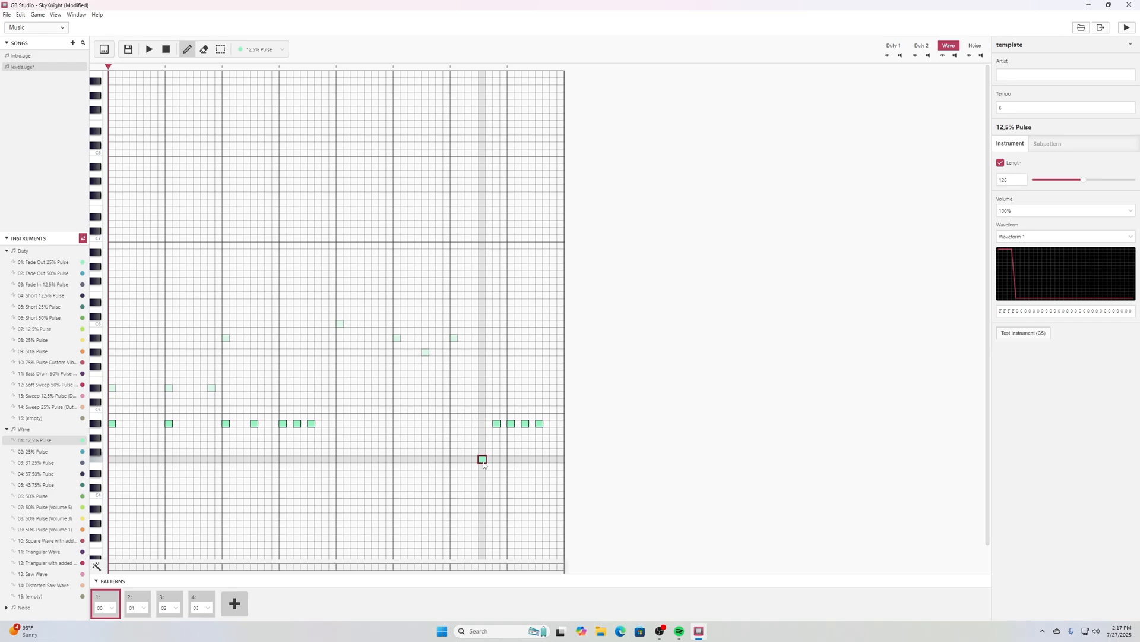
In pattern 1, change the Wave notes at steps 52, 54, 56, 58 and 60 to G#4.
drag(482, 454, 483, 449)
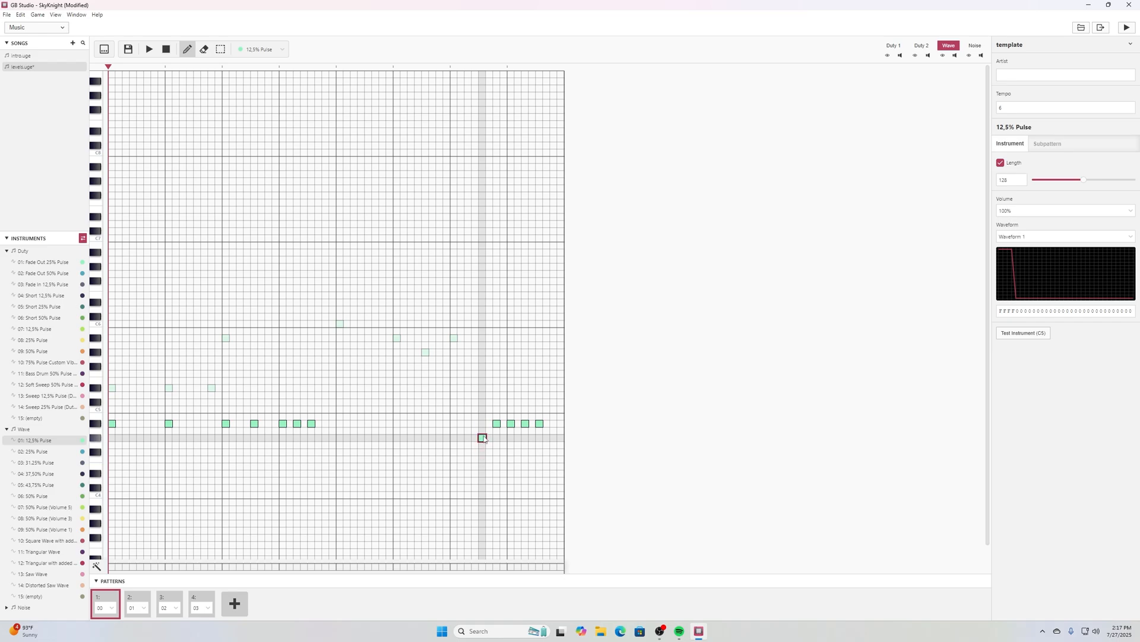
click(510, 439)
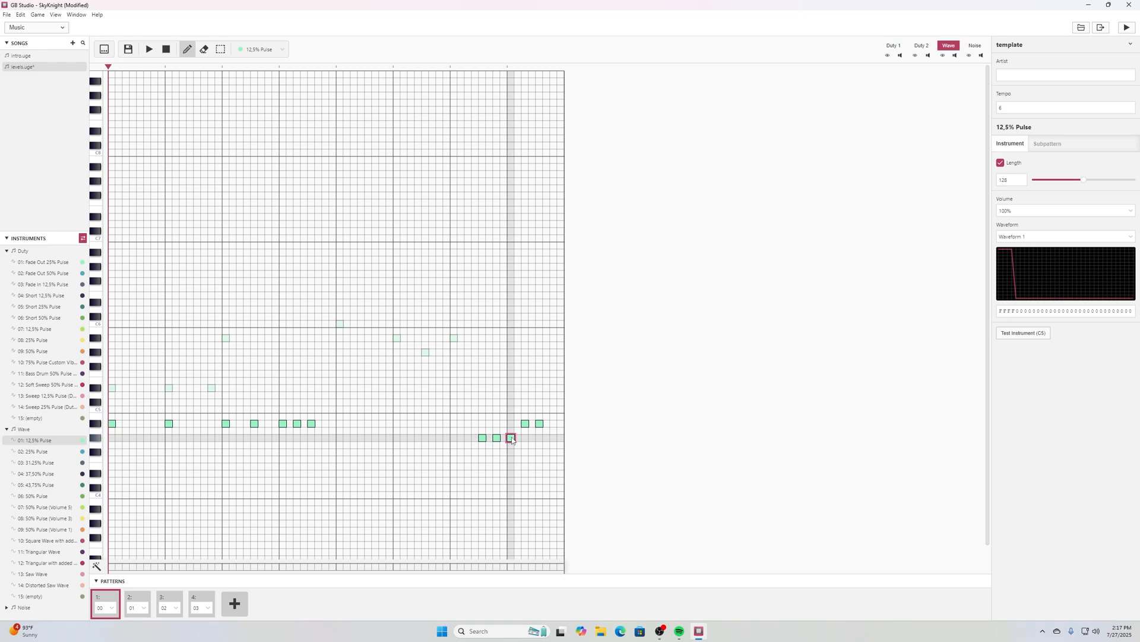
click(526, 439)
click(539, 439)
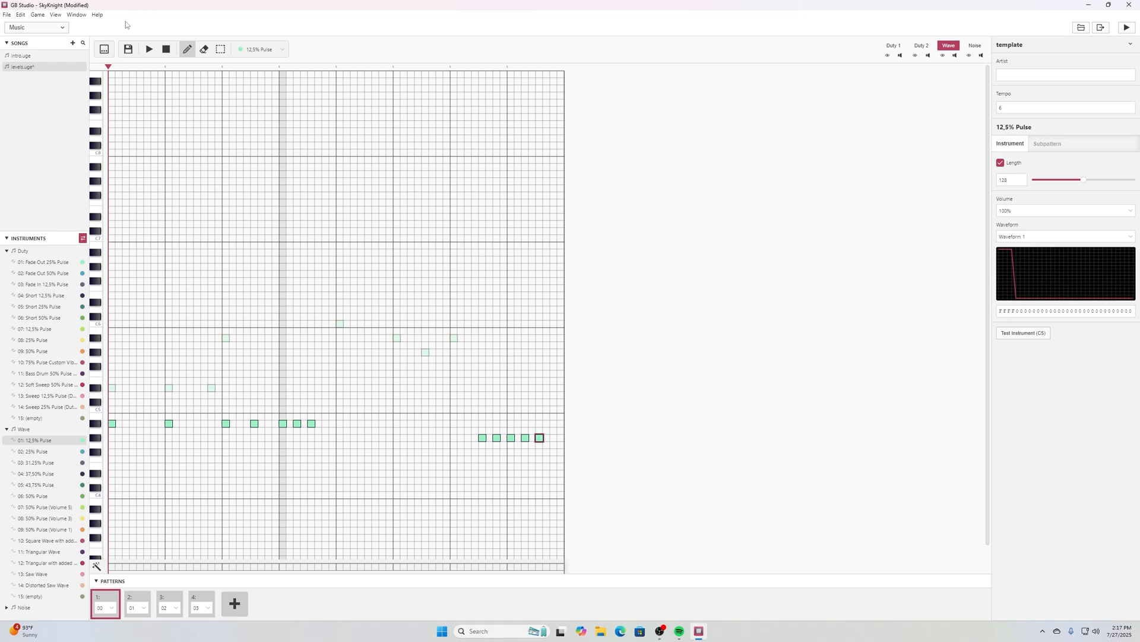
In pattern 2, change the Wave notes at steps 52, 54, 56, 58 and 60 to G#4.
click(137, 602)
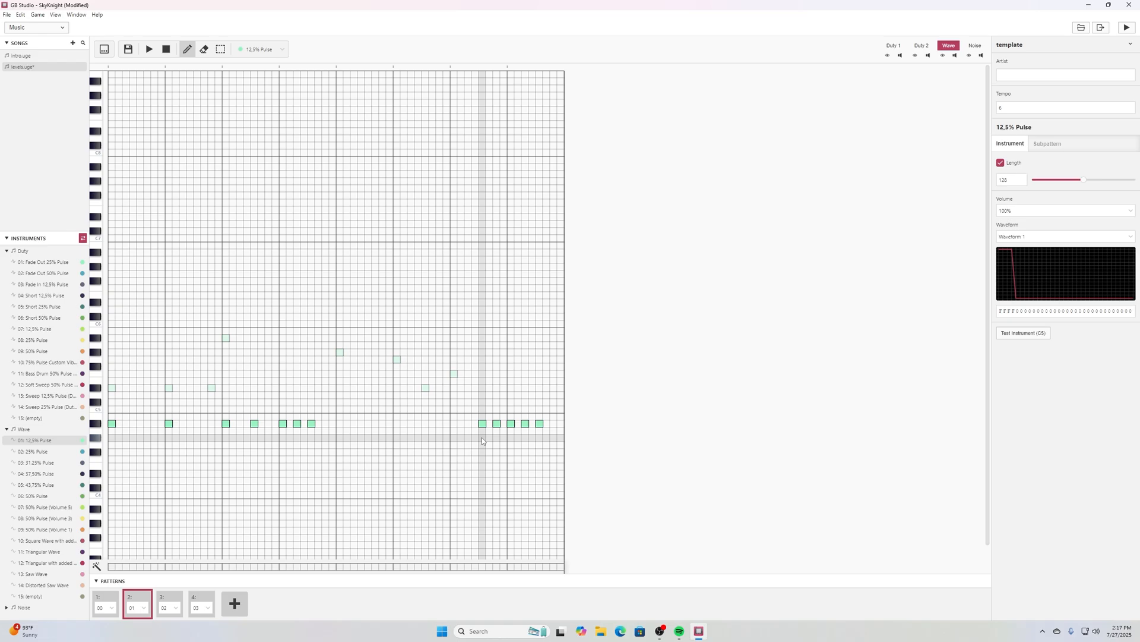
click(482, 438)
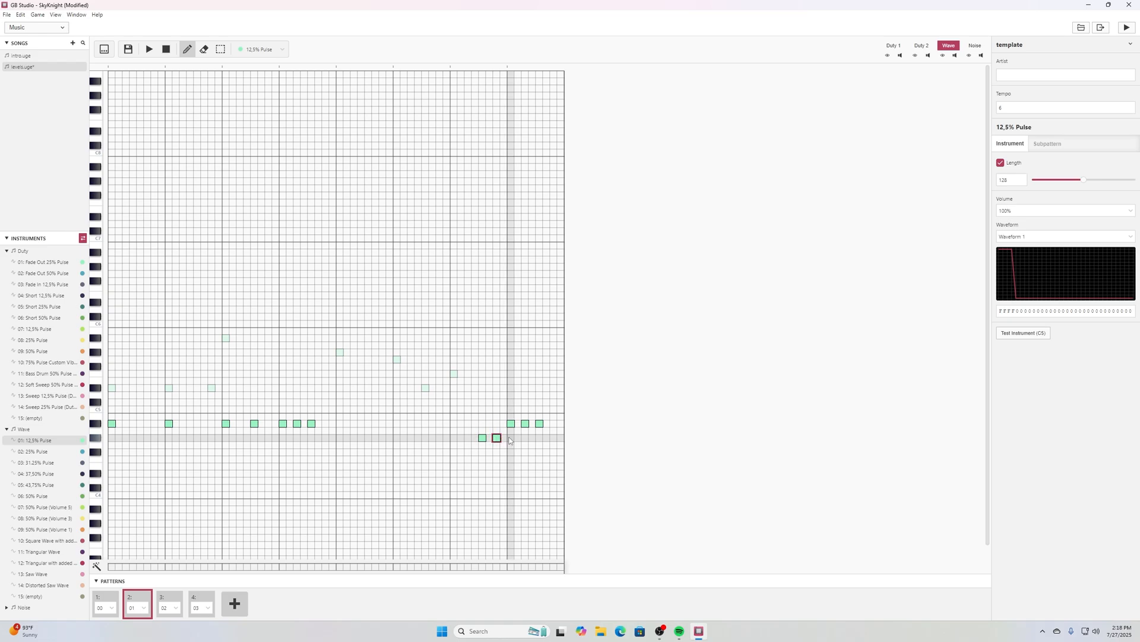
click(510, 439)
click(525, 439)
key(3)
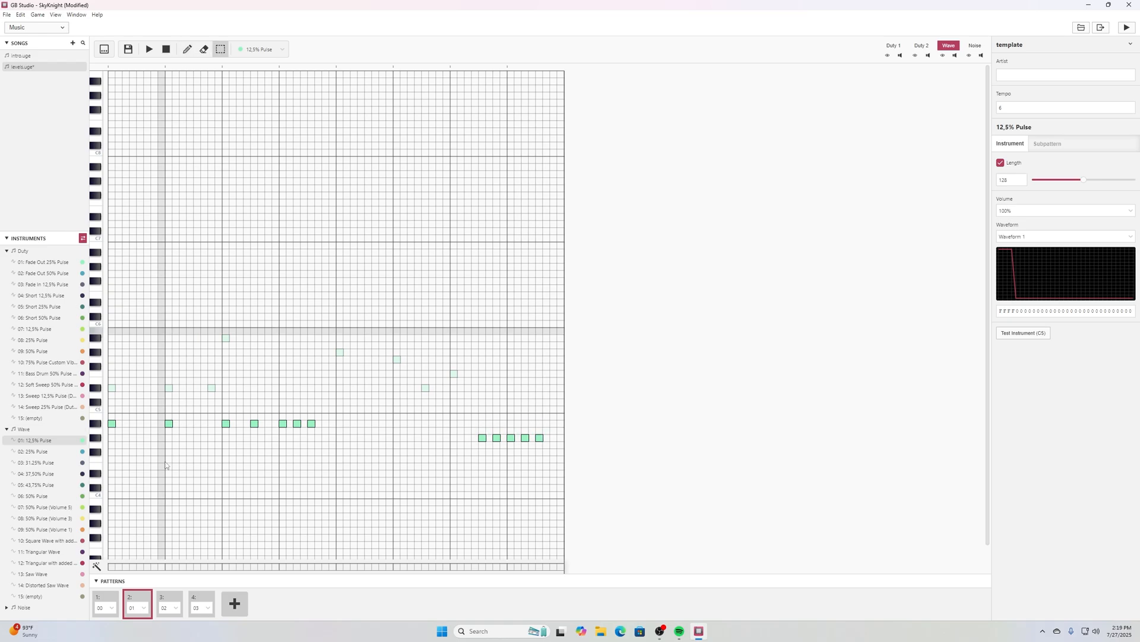
In pattern 4, add Wave notes: A#4 at steps 0, 16, 20 and 24, G#4 at step 8, and D#5 at step 32.
click(172, 601)
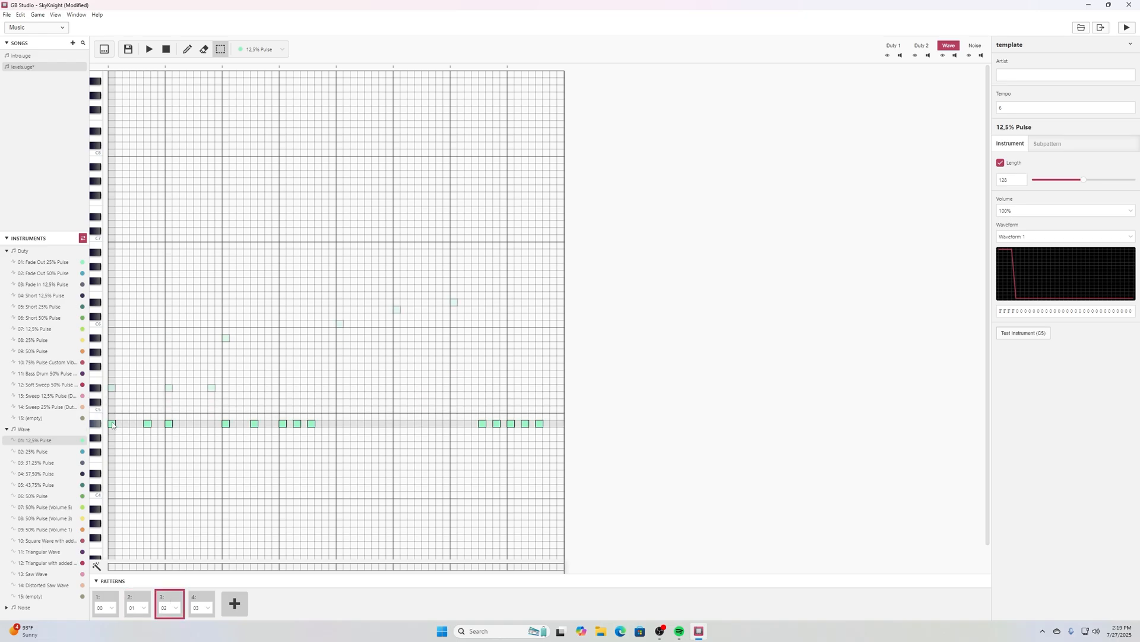
key(1)
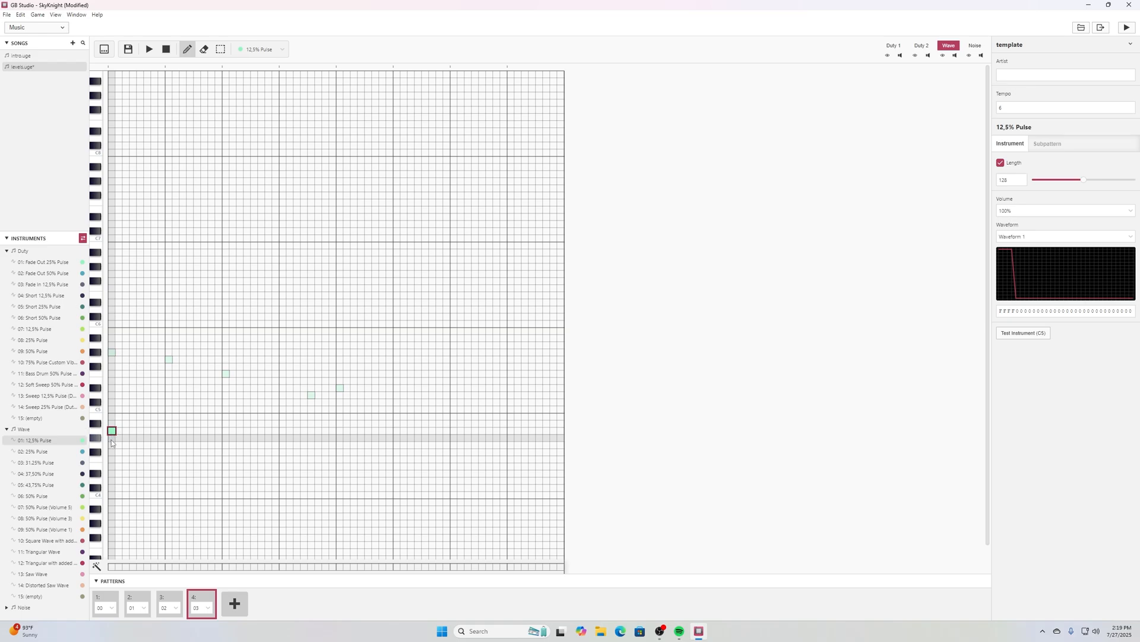
click(113, 425)
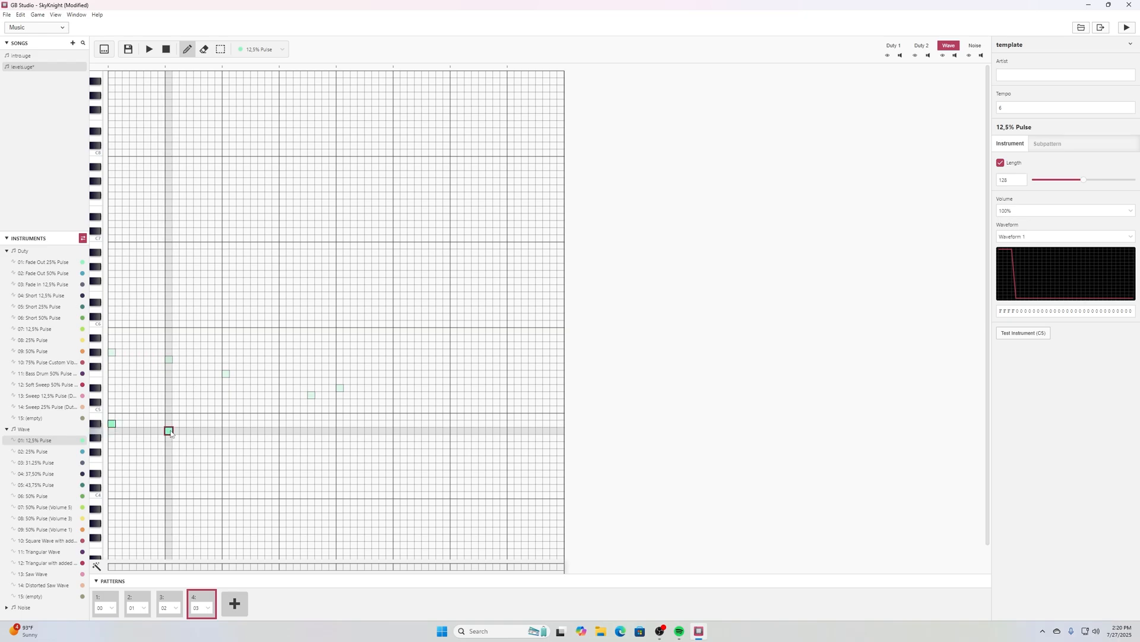
click(170, 440)
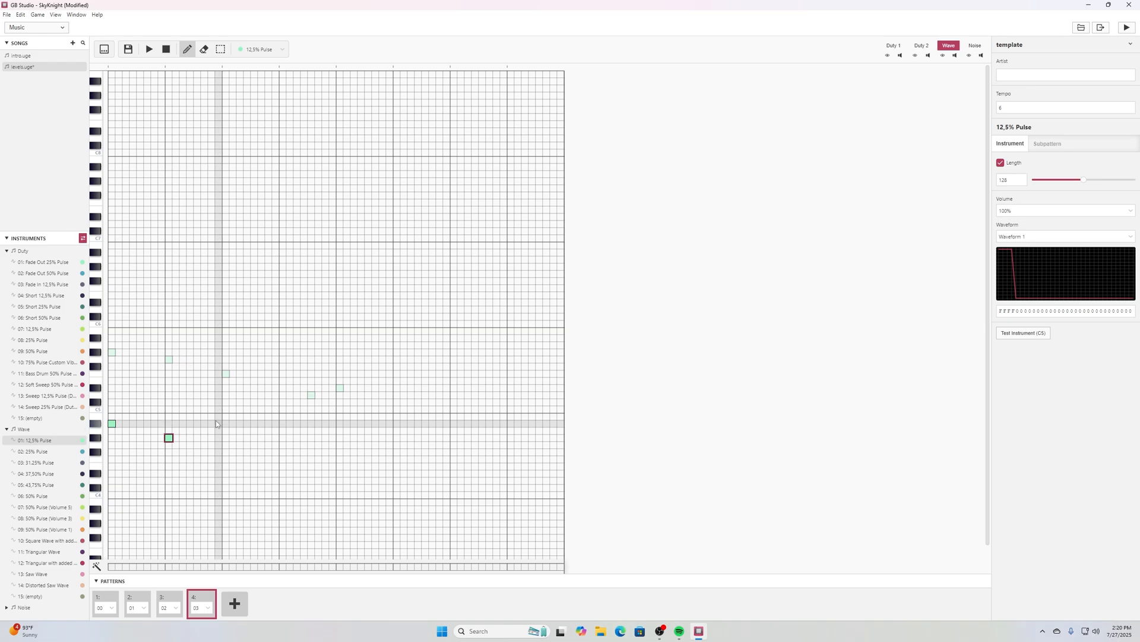
click(226, 424)
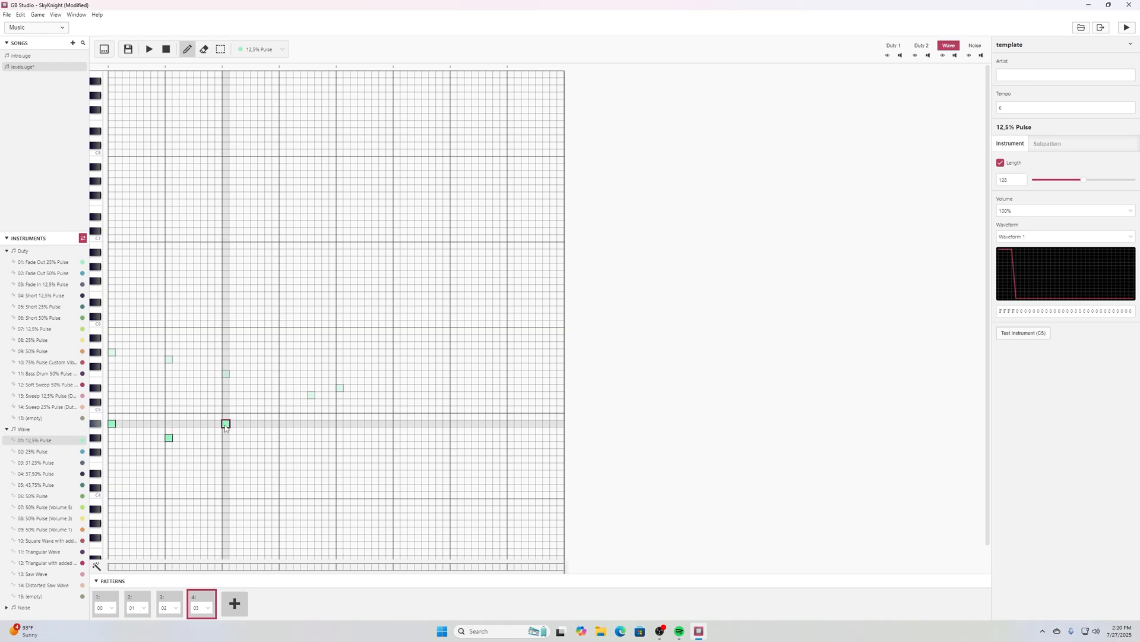
click(253, 424)
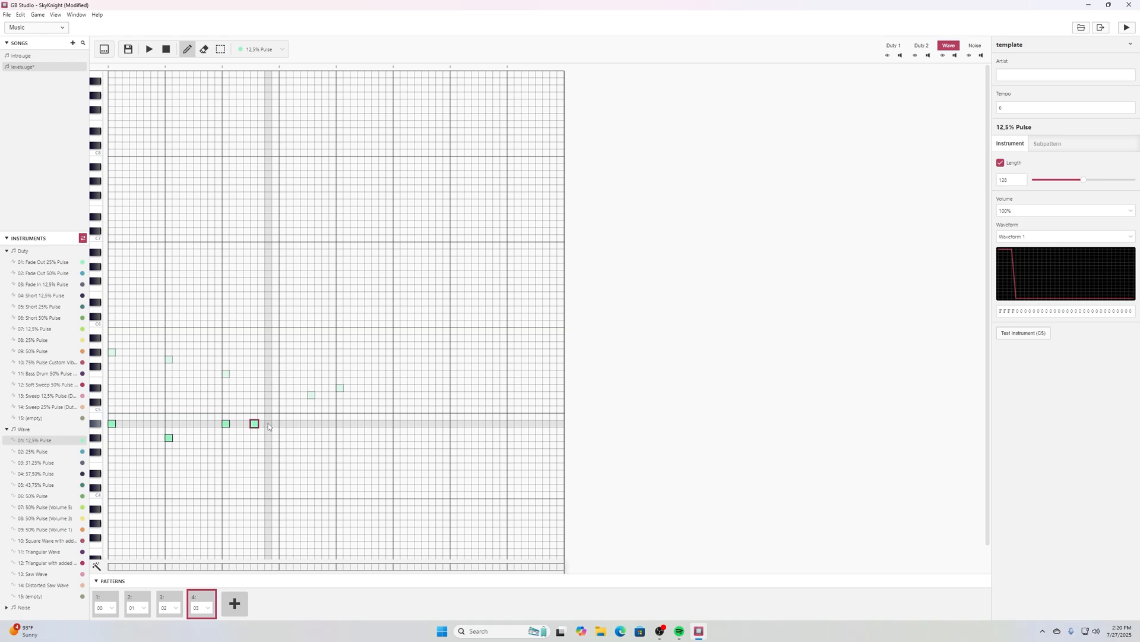
click(346, 409)
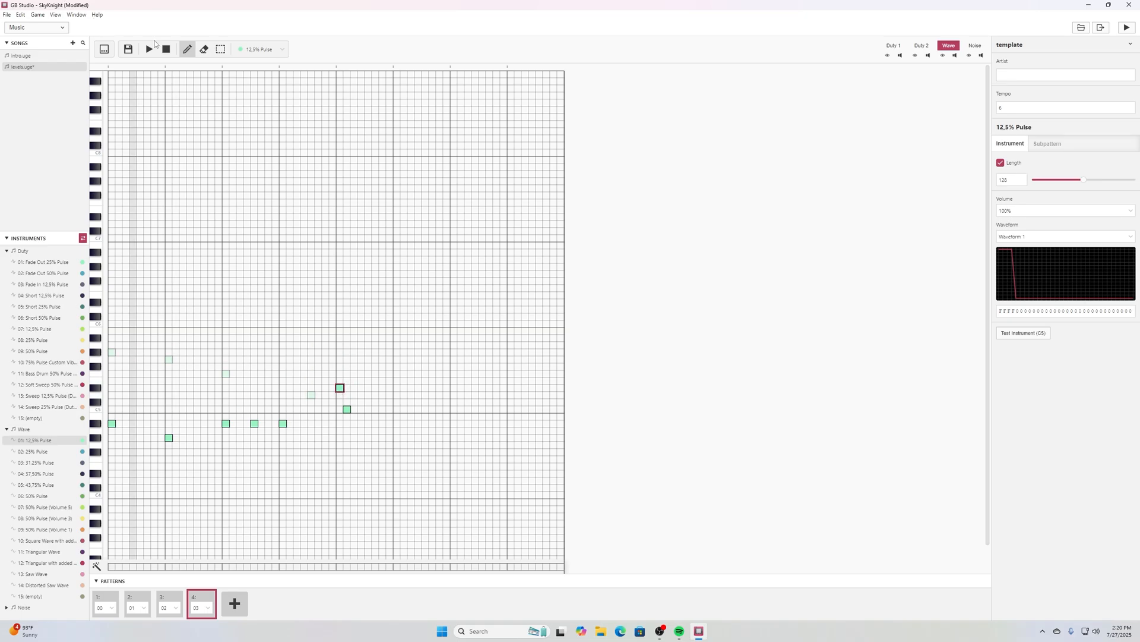
click(206, 50)
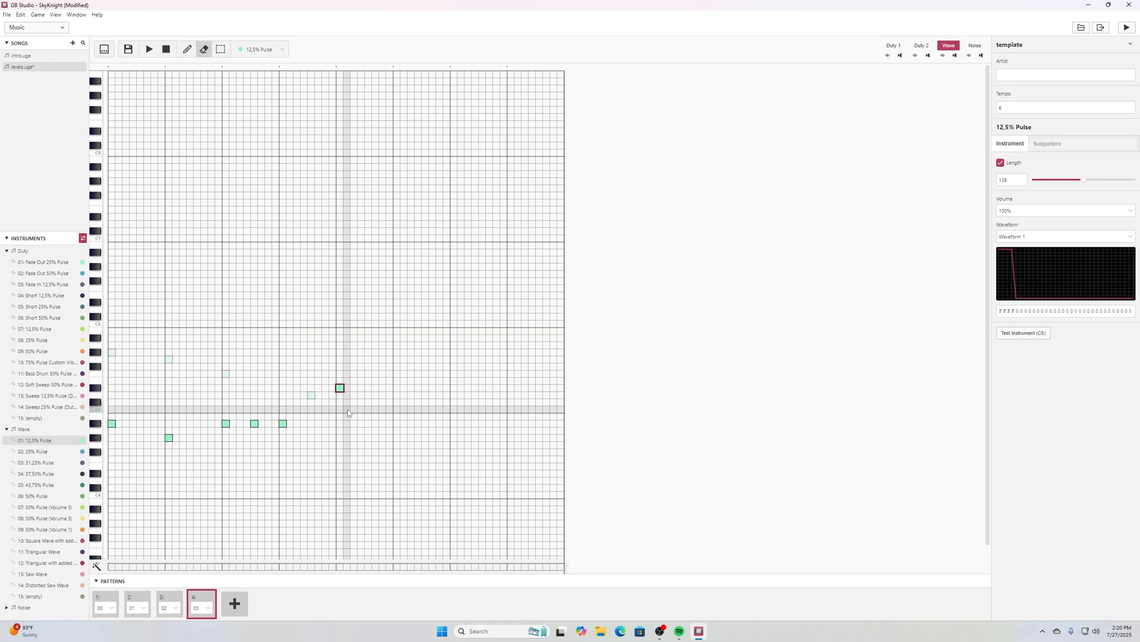
In pattern 3, add Wave notes D#5 at step 32, D5 at step 40 and C5 at step 48.
click(172, 603)
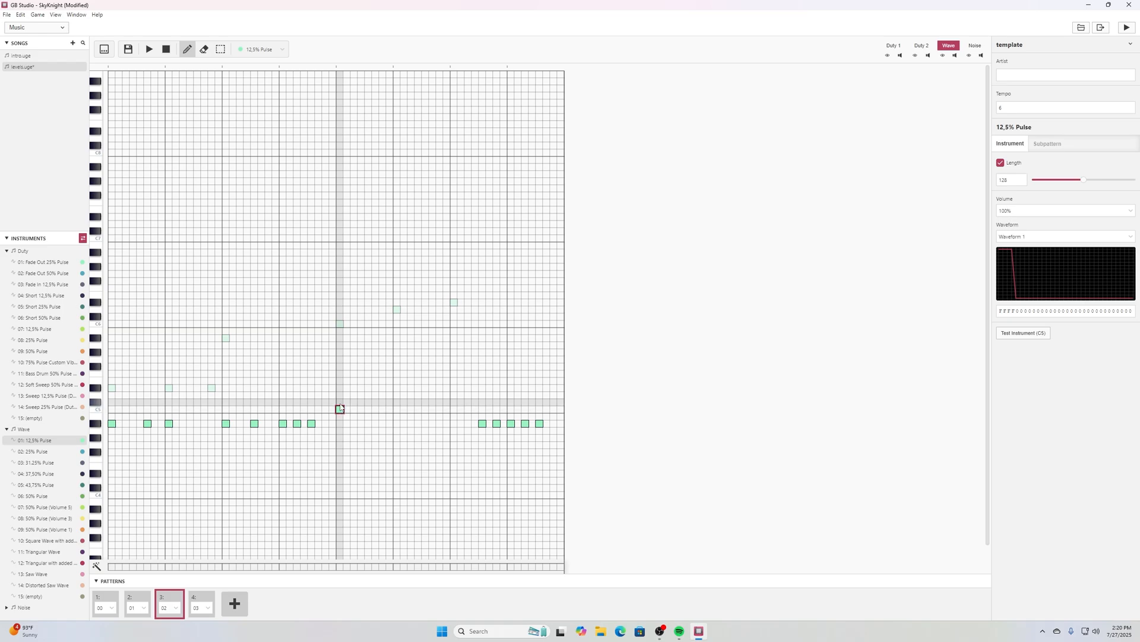
click(339, 387)
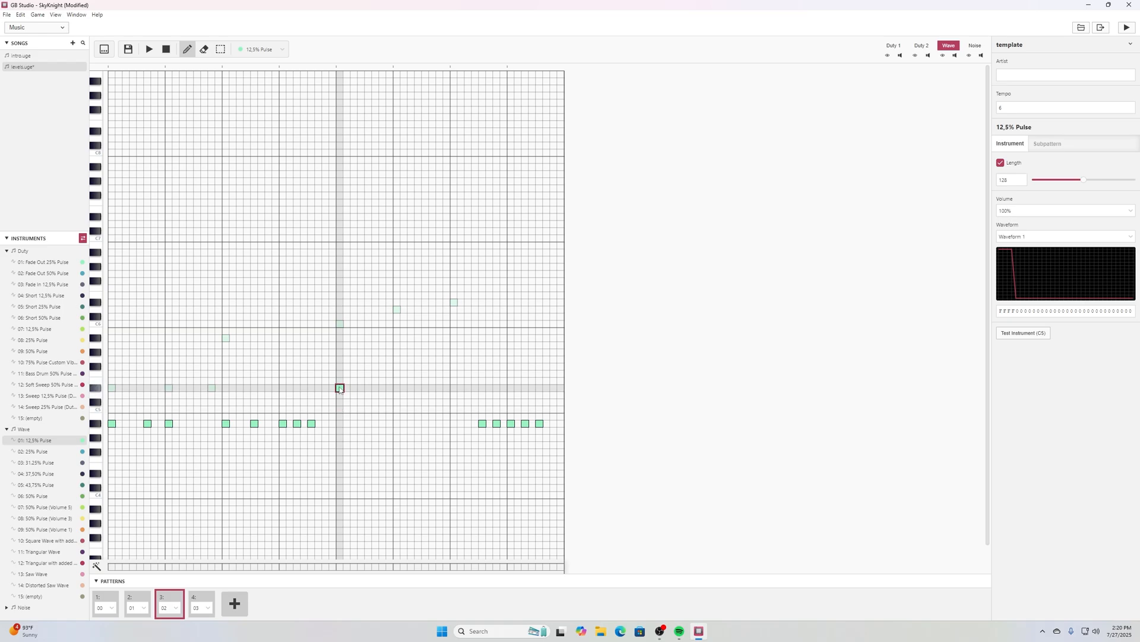
click(397, 395)
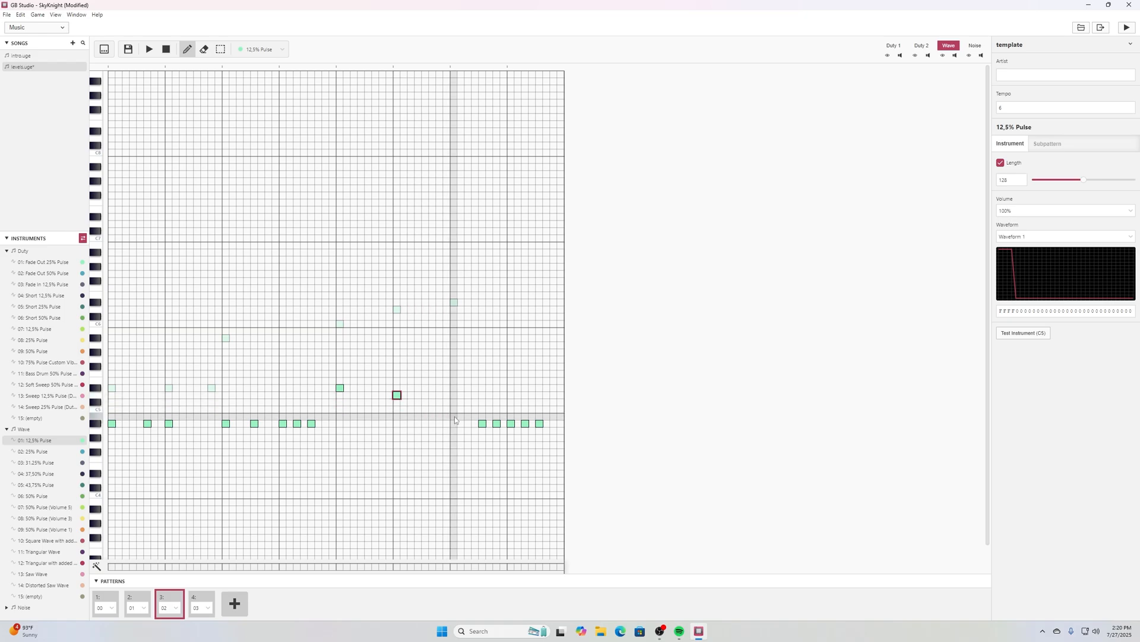
click(454, 417)
click(453, 410)
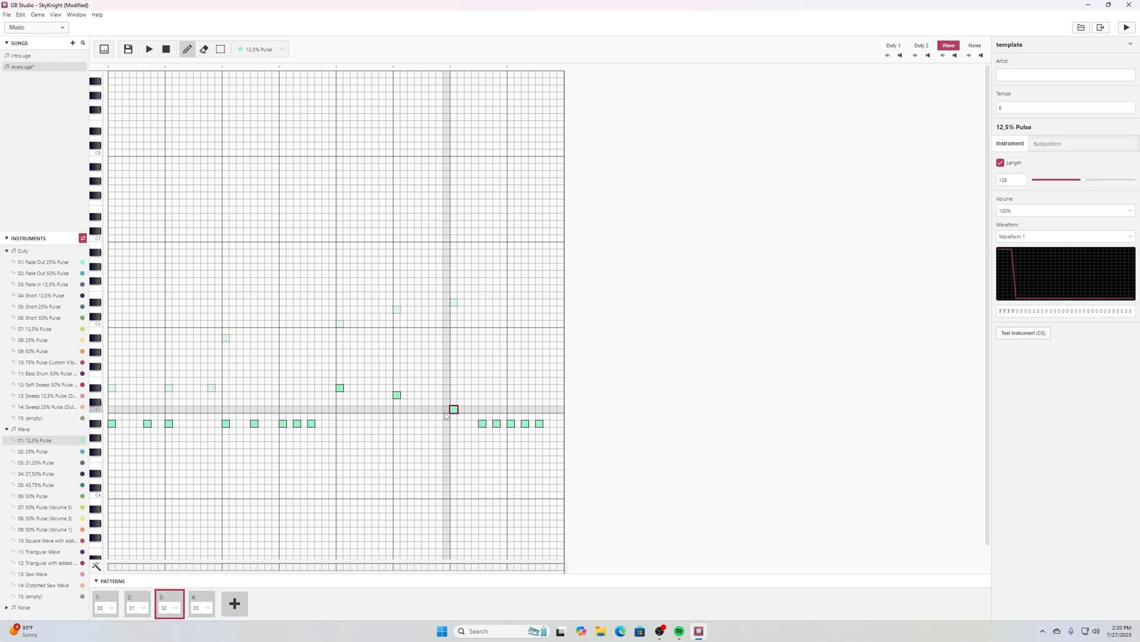
In pattern 3, change the Wave notes at steps 52, 54, 56, 58 and 60 to C5.
click(482, 409)
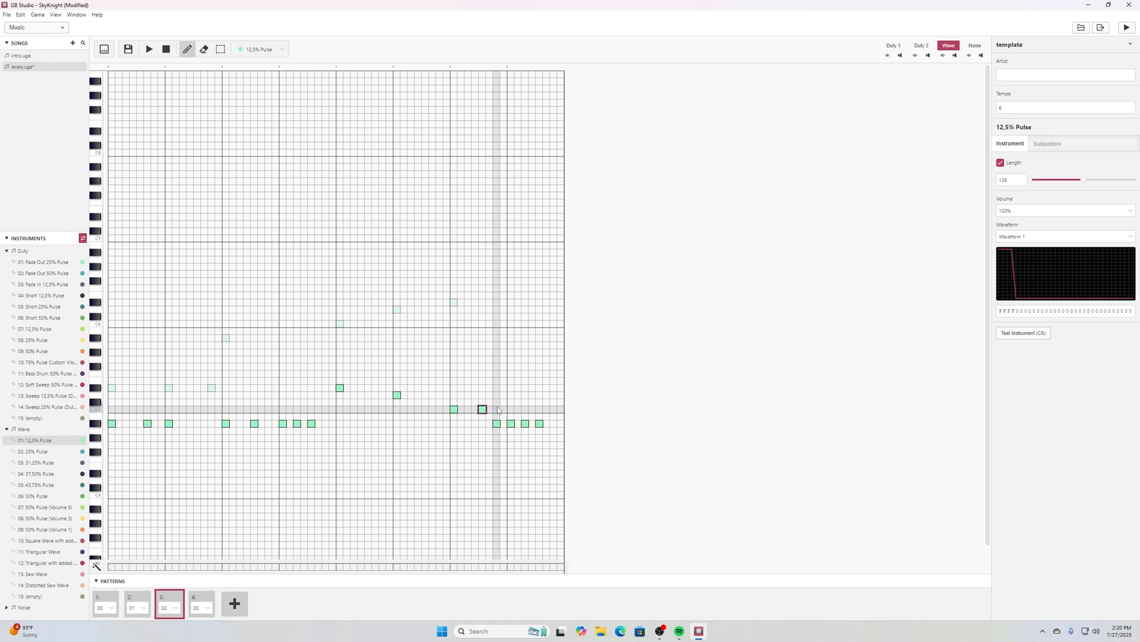
click(497, 410)
click(511, 409)
click(525, 409)
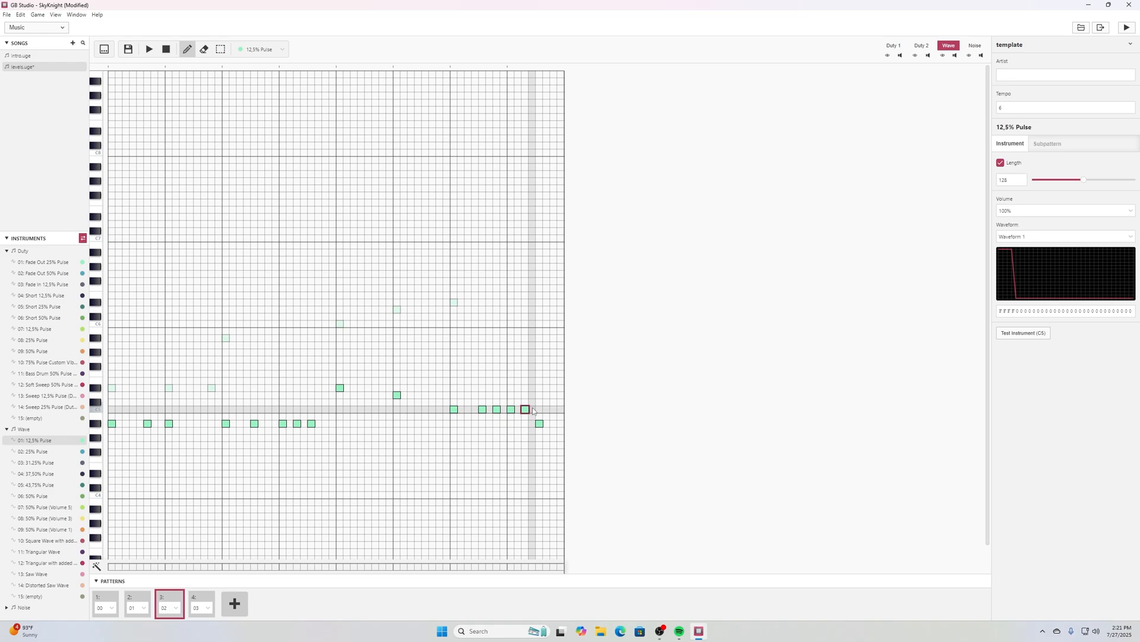
click(539, 409)
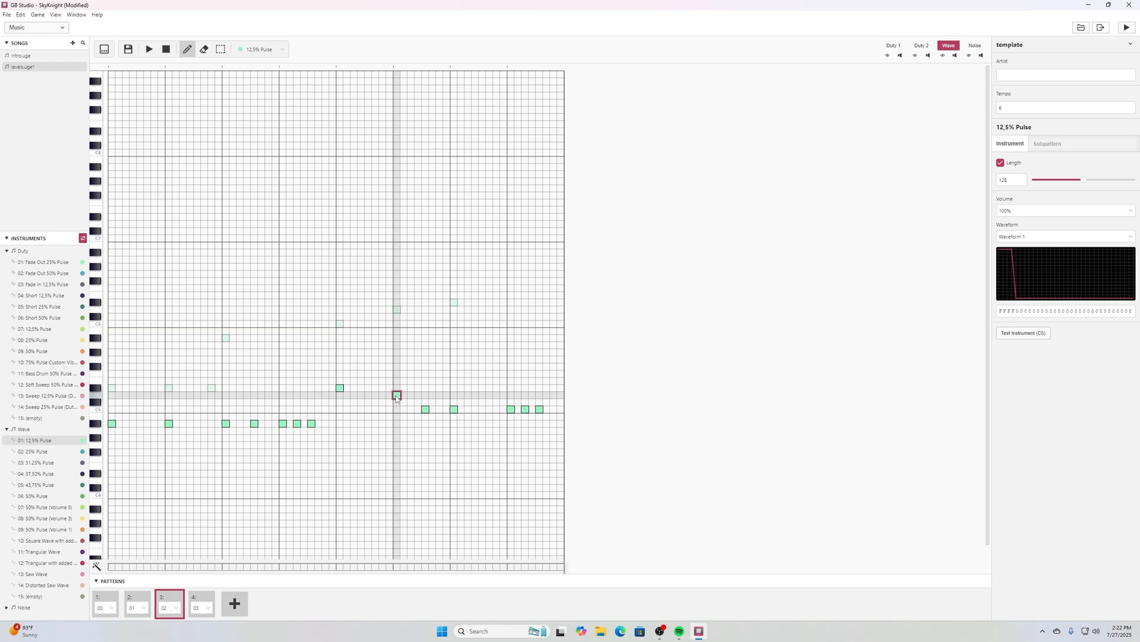
Compare A#4 and A4 for the Wave note at step 44 of pattern 3, replaying its neighbours, and settle on A#4.
drag(425, 408, 426, 424)
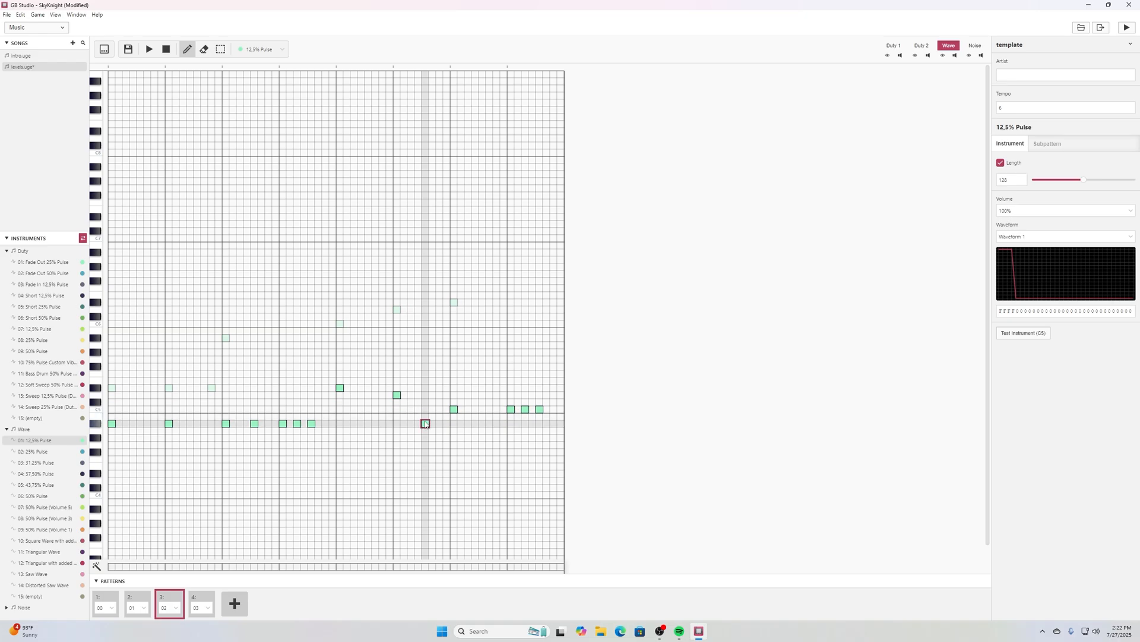
click(398, 396)
click(341, 388)
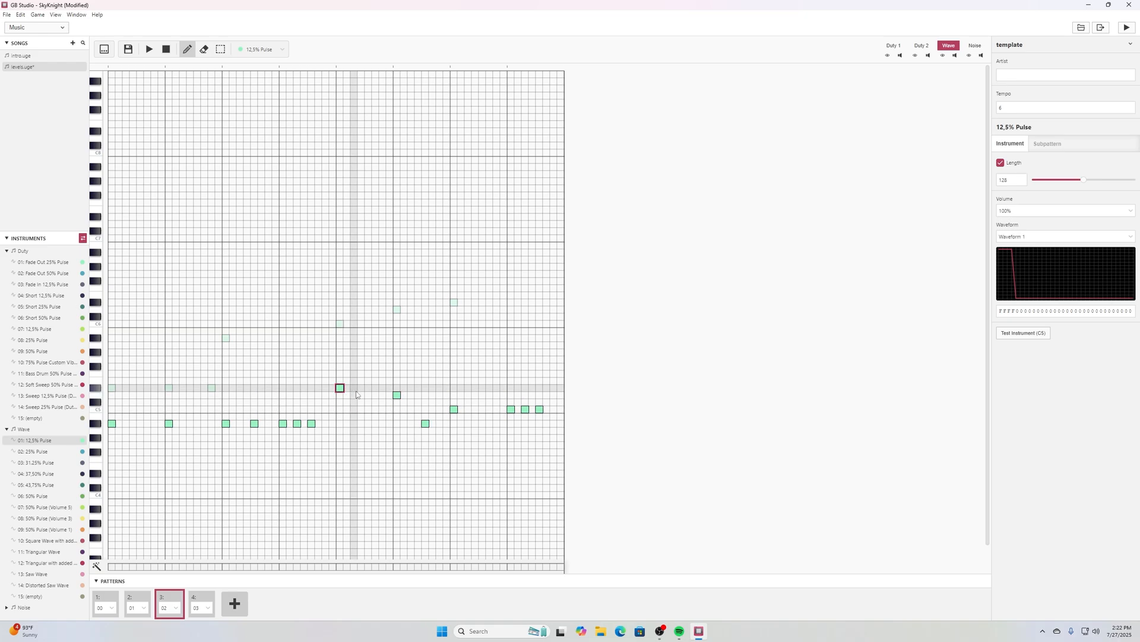
click(397, 395)
drag(426, 424, 427, 431)
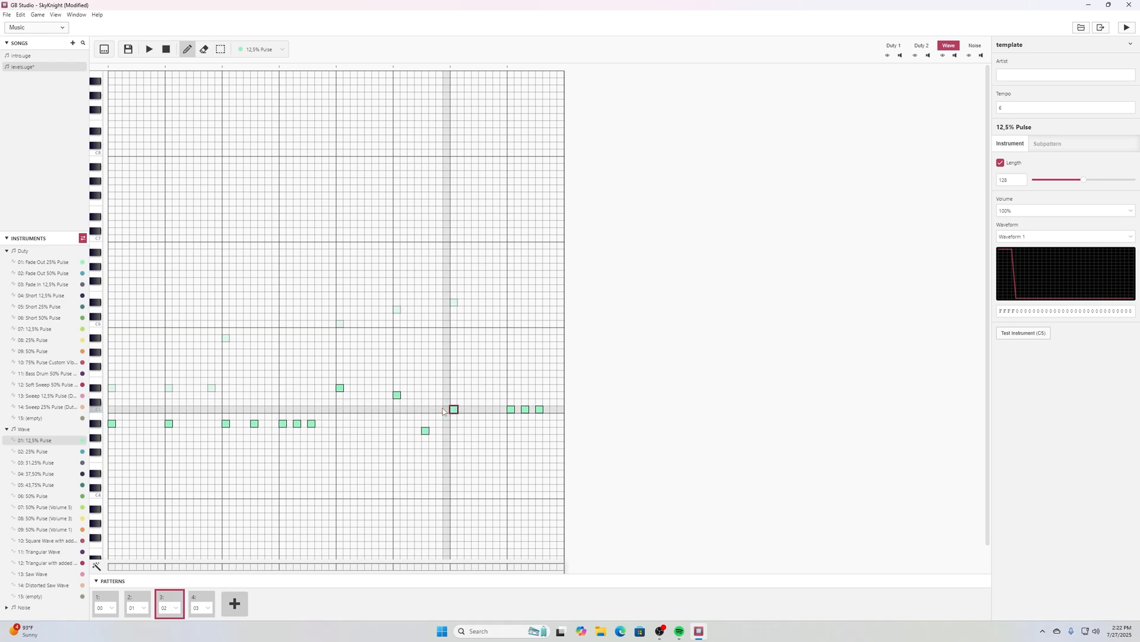
click(340, 388)
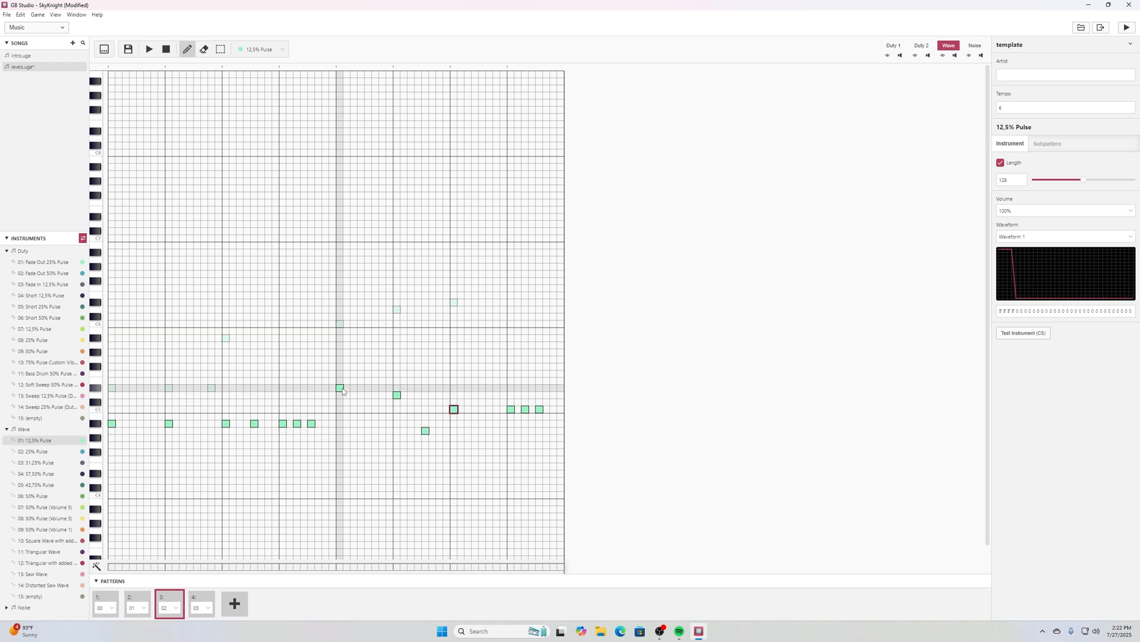
click(397, 395)
drag(425, 431, 425, 424)
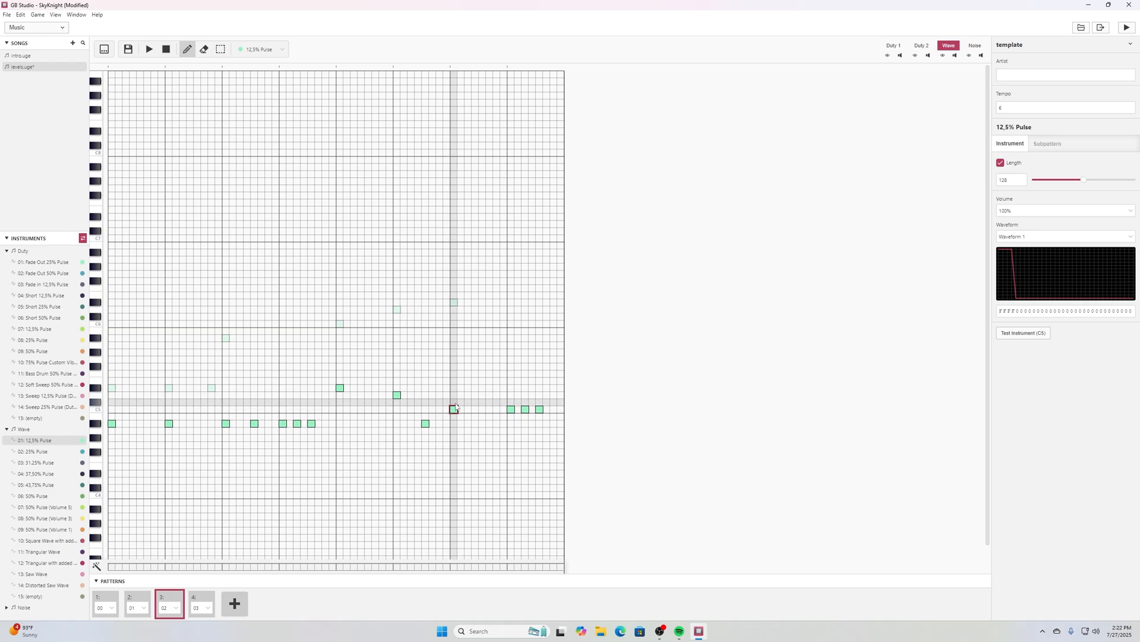
Save the project, play the levels song through to pattern 4, and stop playback.
click(6, 14)
click(18, 59)
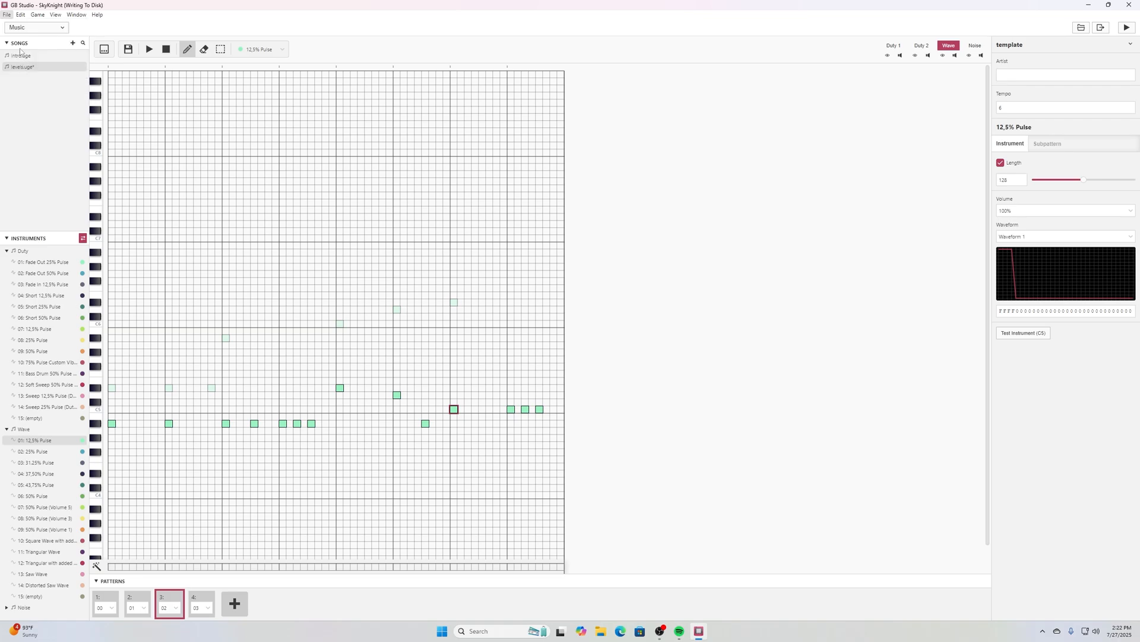
click(149, 50)
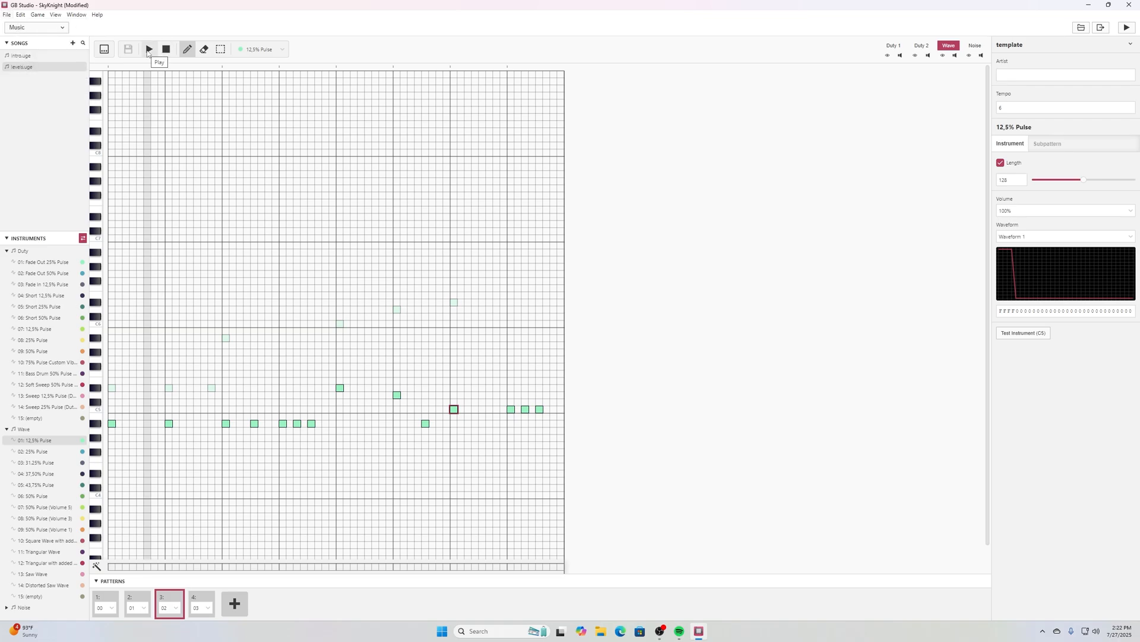
click(149, 51)
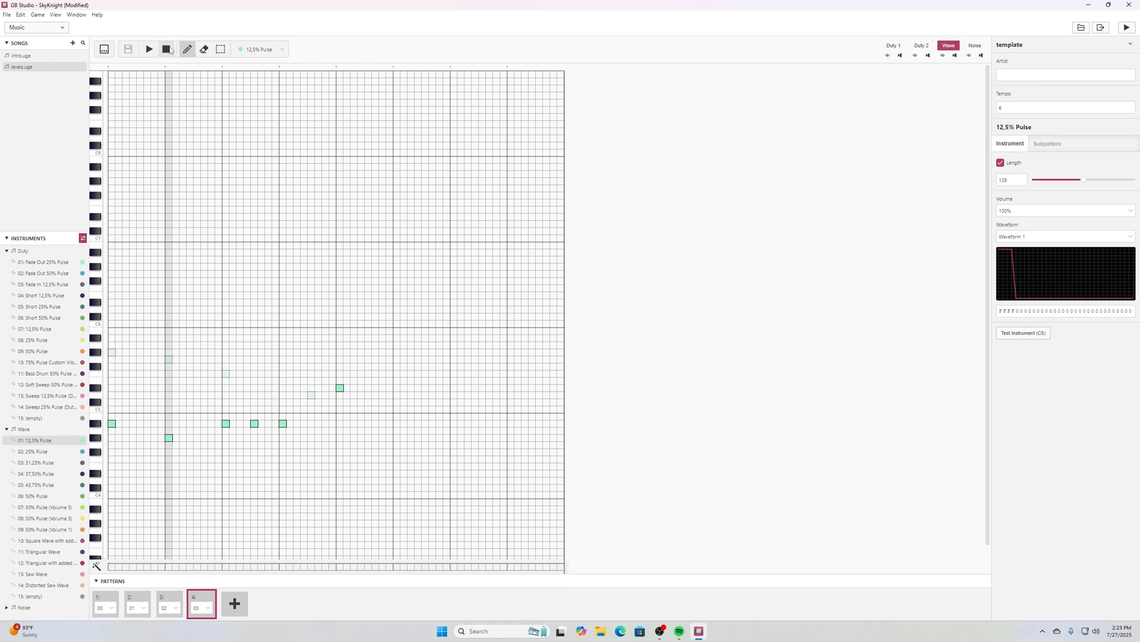
click(169, 49)
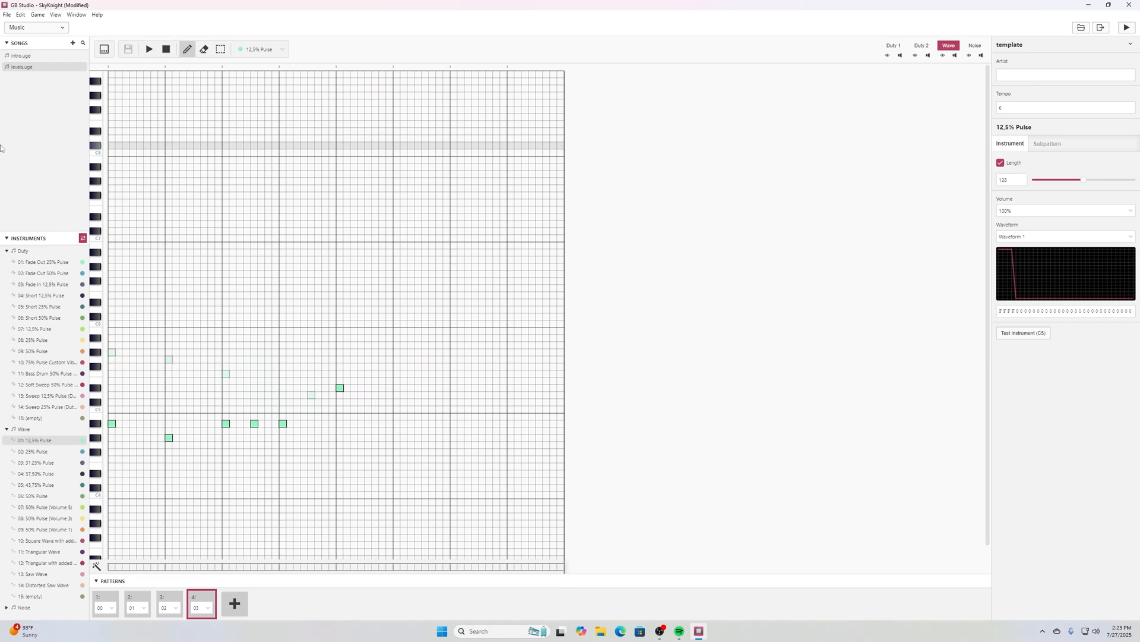
Collapse the Duty and Wave instruments, expand the Noise instruments, and choose Bass Drum for pattern 1.
click(8, 252)
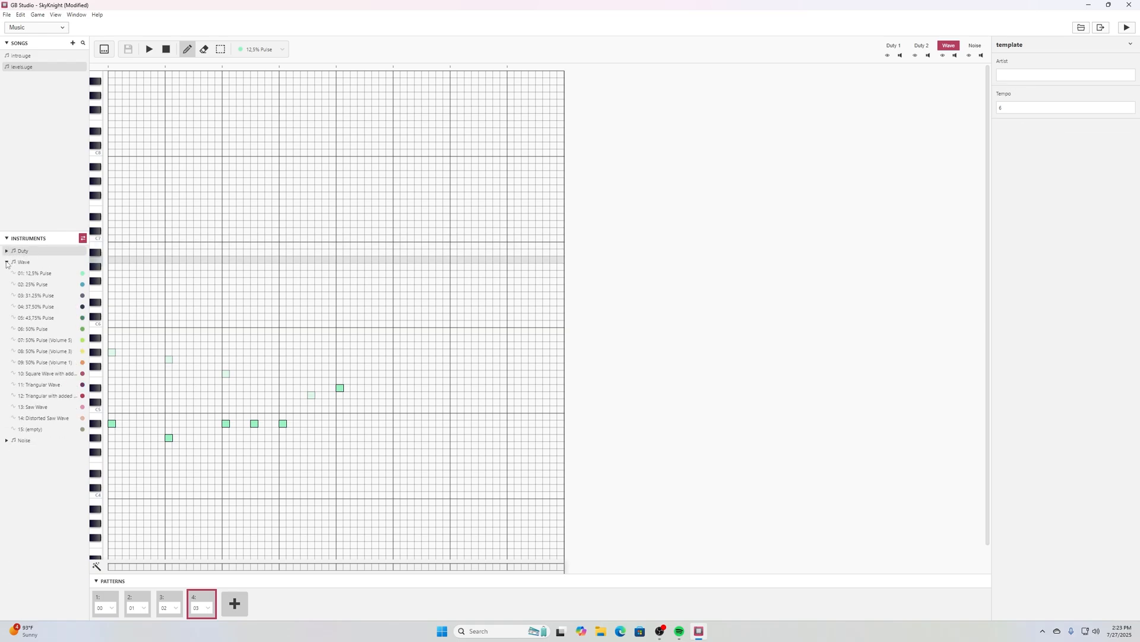
click(7, 262)
click(7, 274)
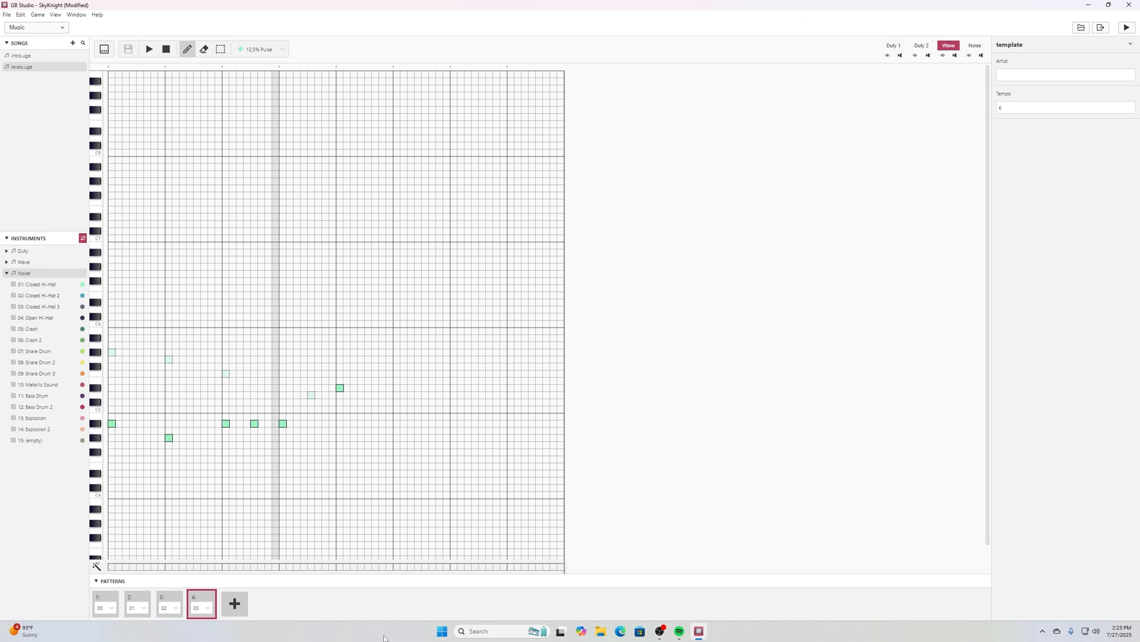
click(107, 596)
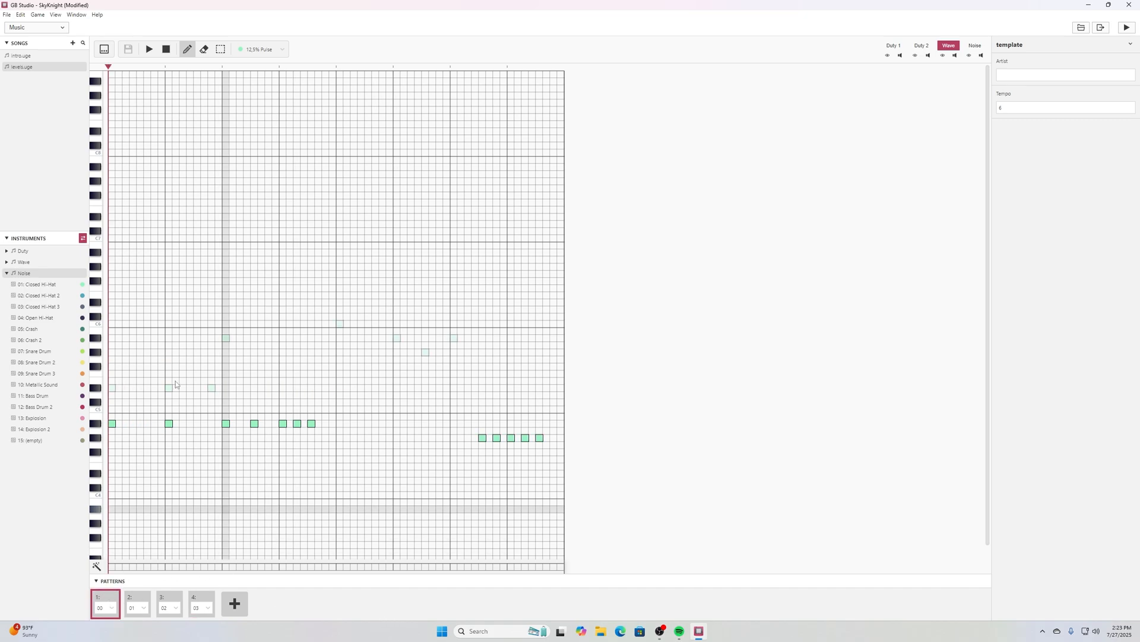
click(36, 396)
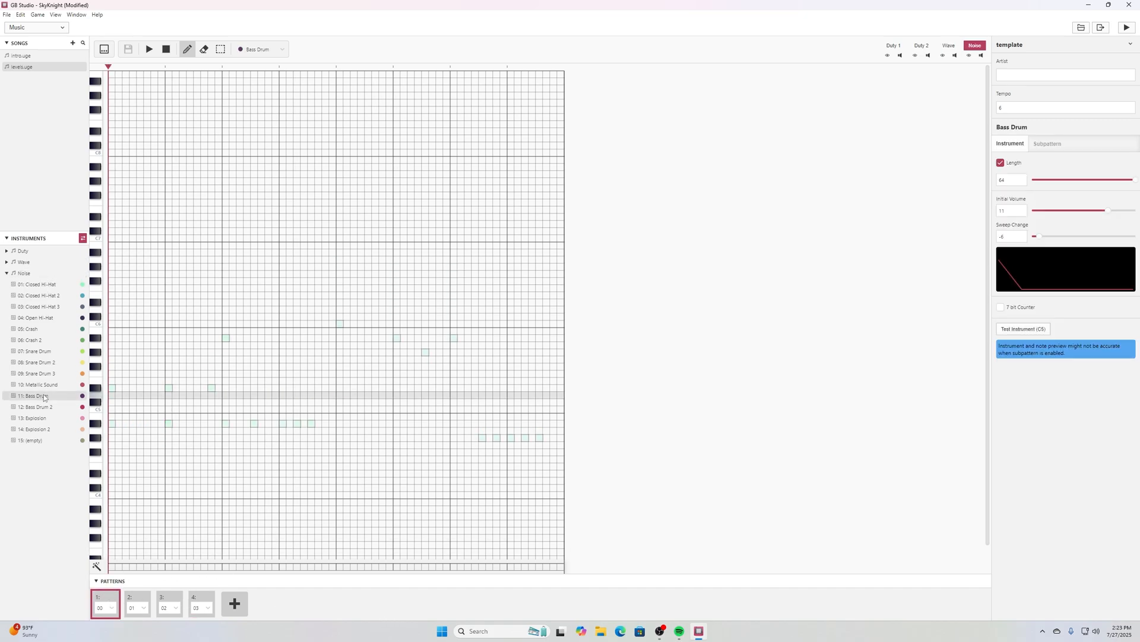
In pattern 1, place Bass Drum notes on F#4 at steps 4, 12, 20, 28, 36, 44, 52 and 60.
click(138, 452)
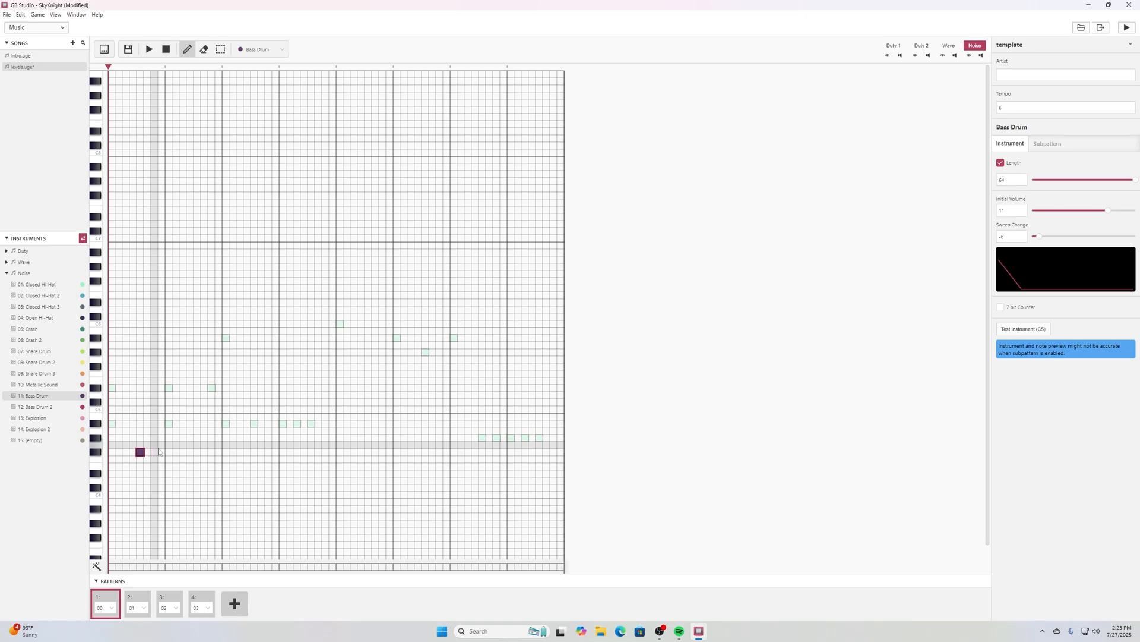
click(197, 452)
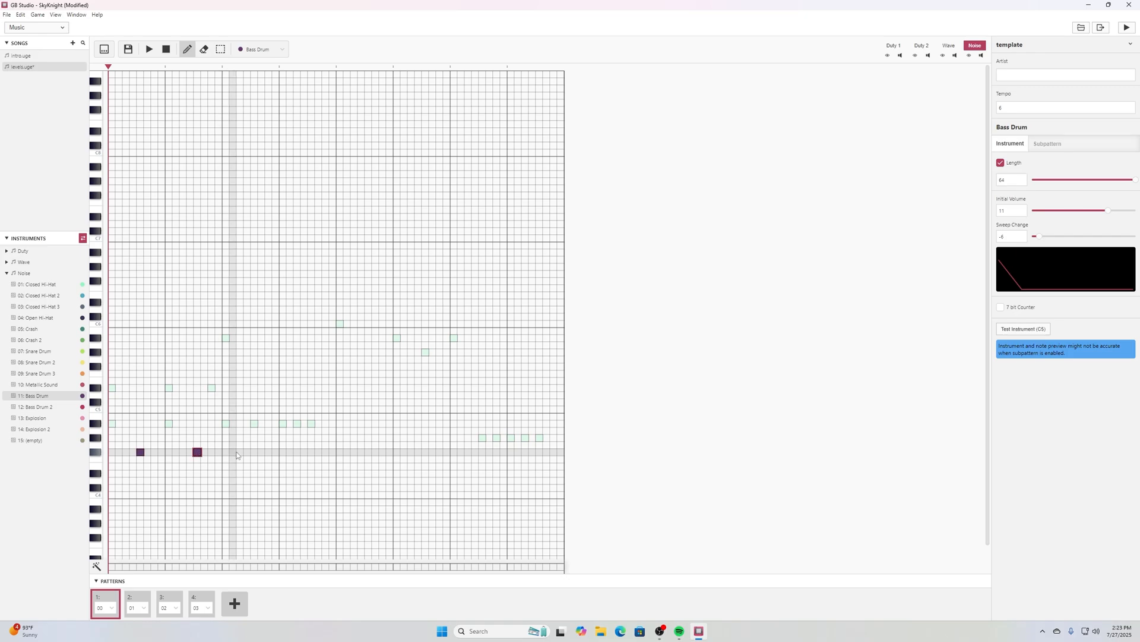
click(254, 452)
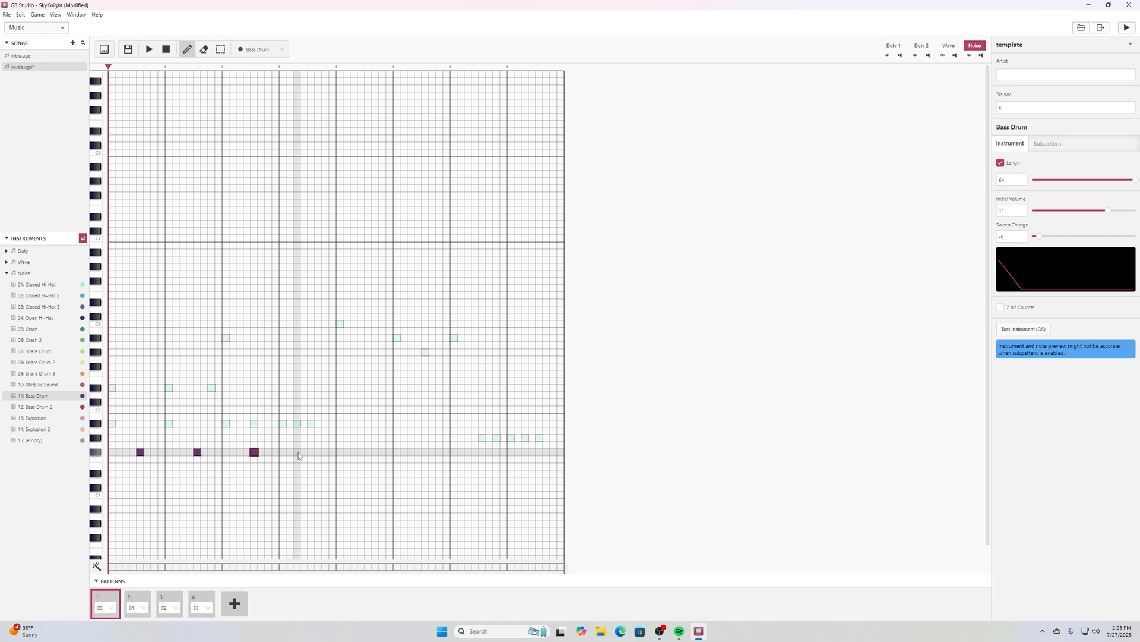
click(304, 452)
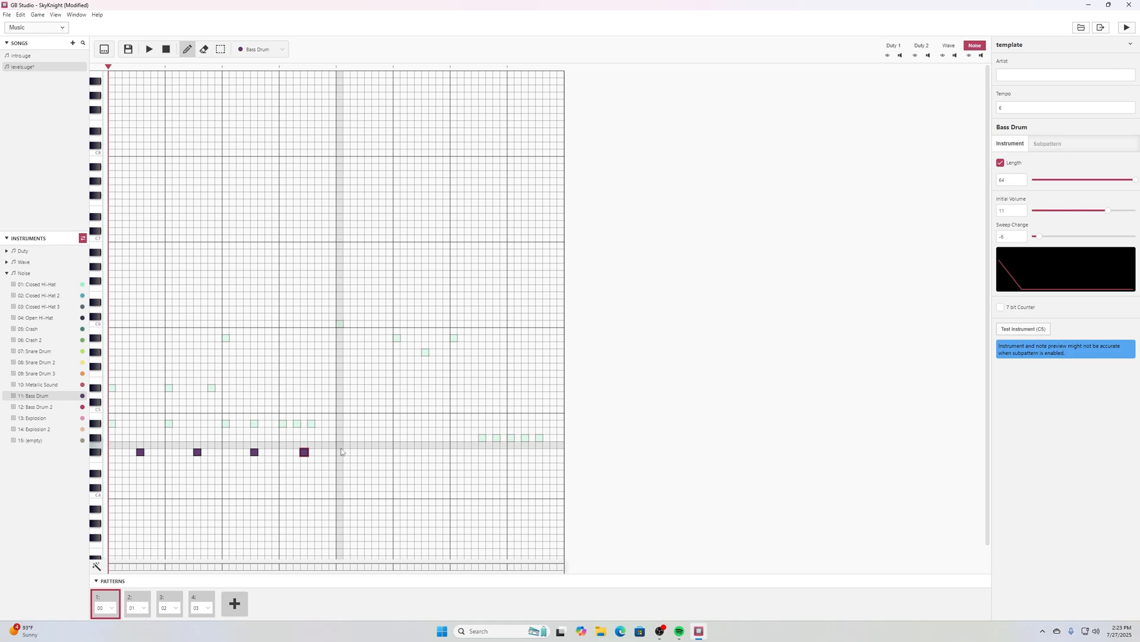
key(Delete)
click(310, 452)
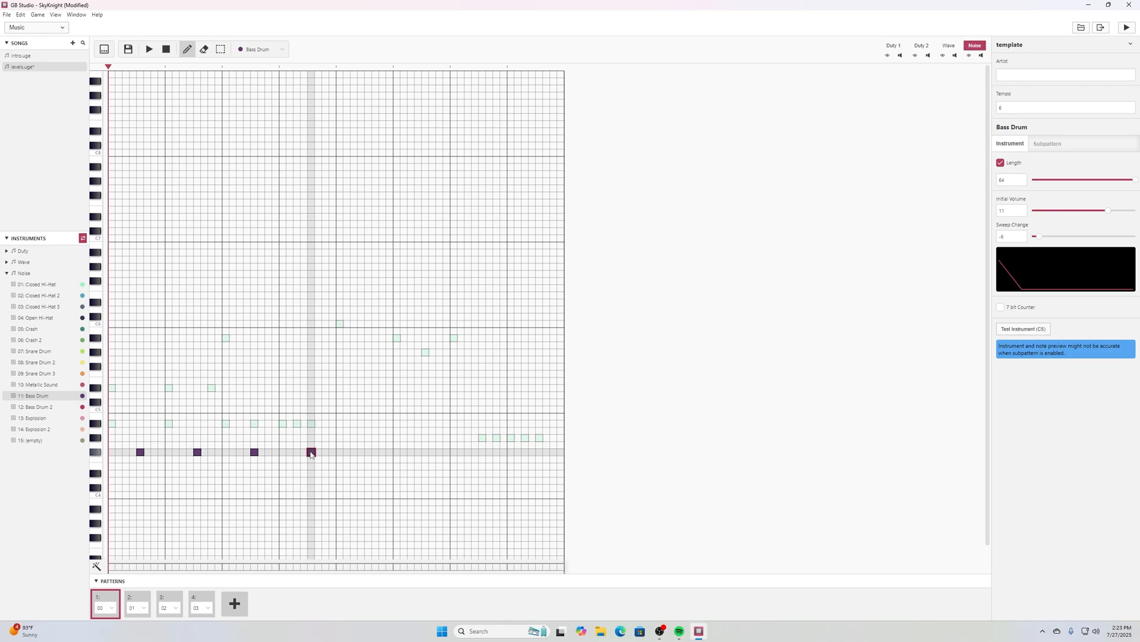
click(368, 452)
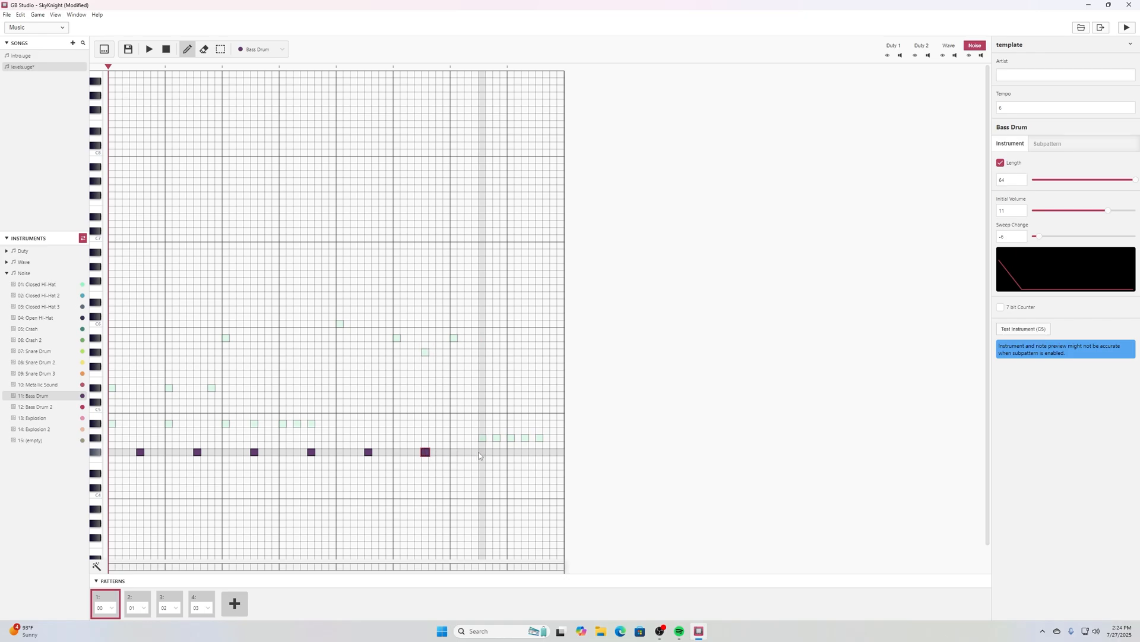
drag(482, 452, 483, 395)
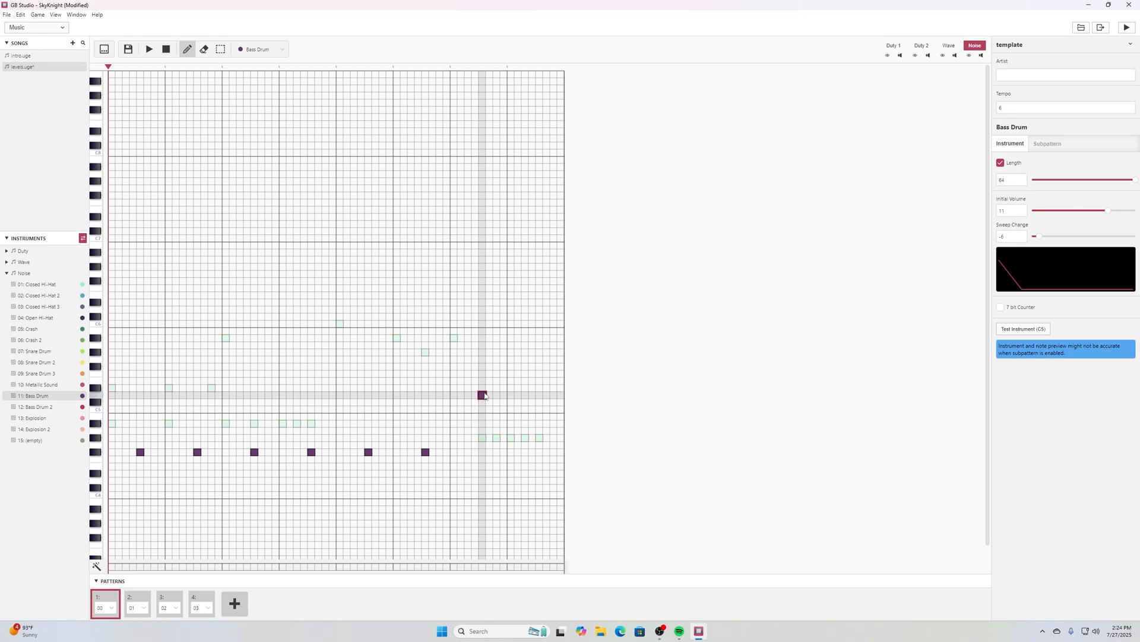
click(483, 452)
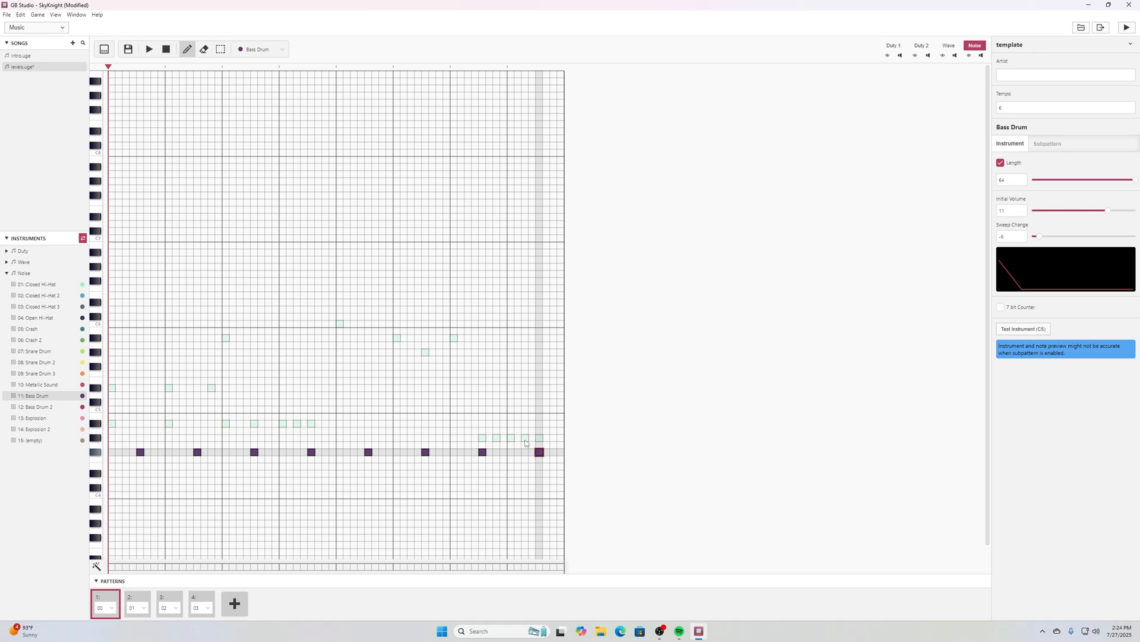
In pattern 1, place Snare Drum notes on E4 at steps 6, 14, 22, 24, 26, 28 and 30.
click(36, 351)
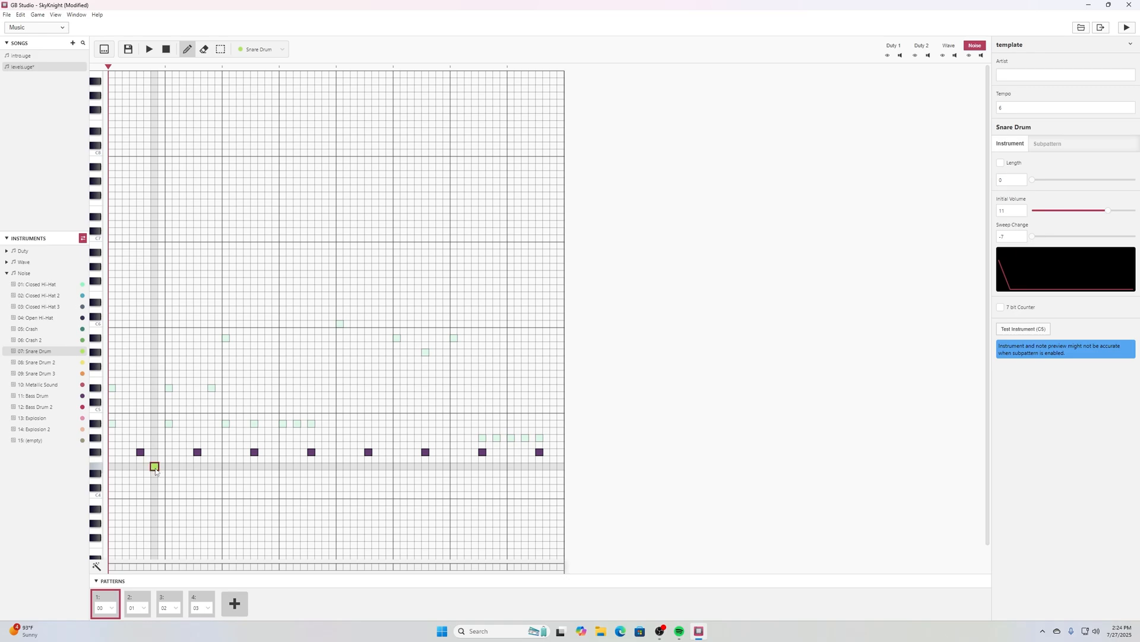
click(269, 468)
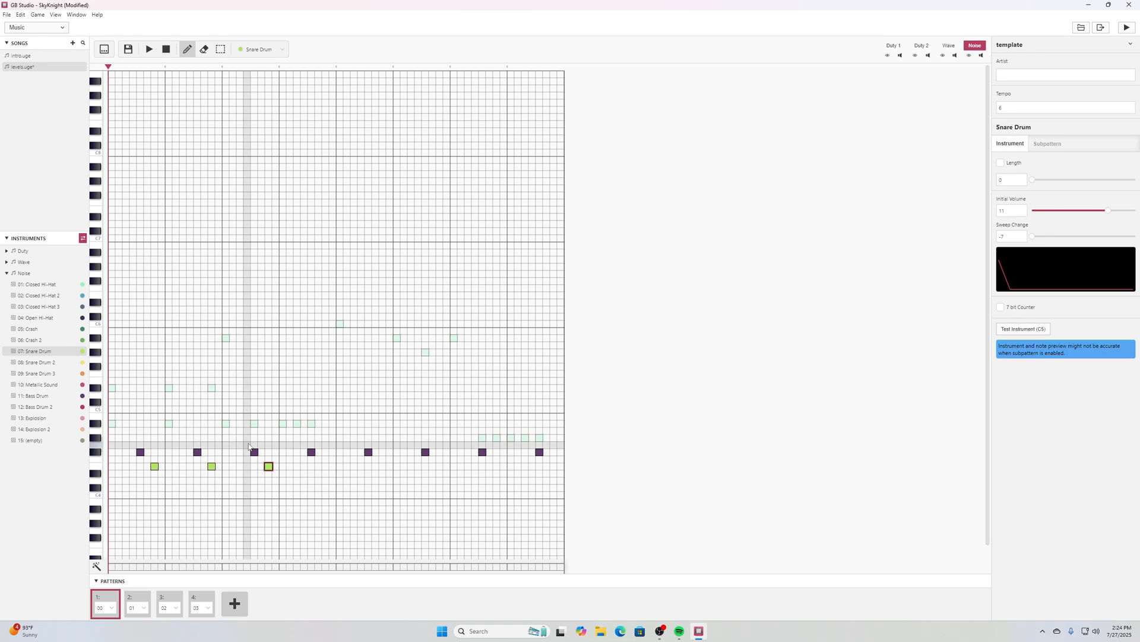
click(283, 467)
click(297, 467)
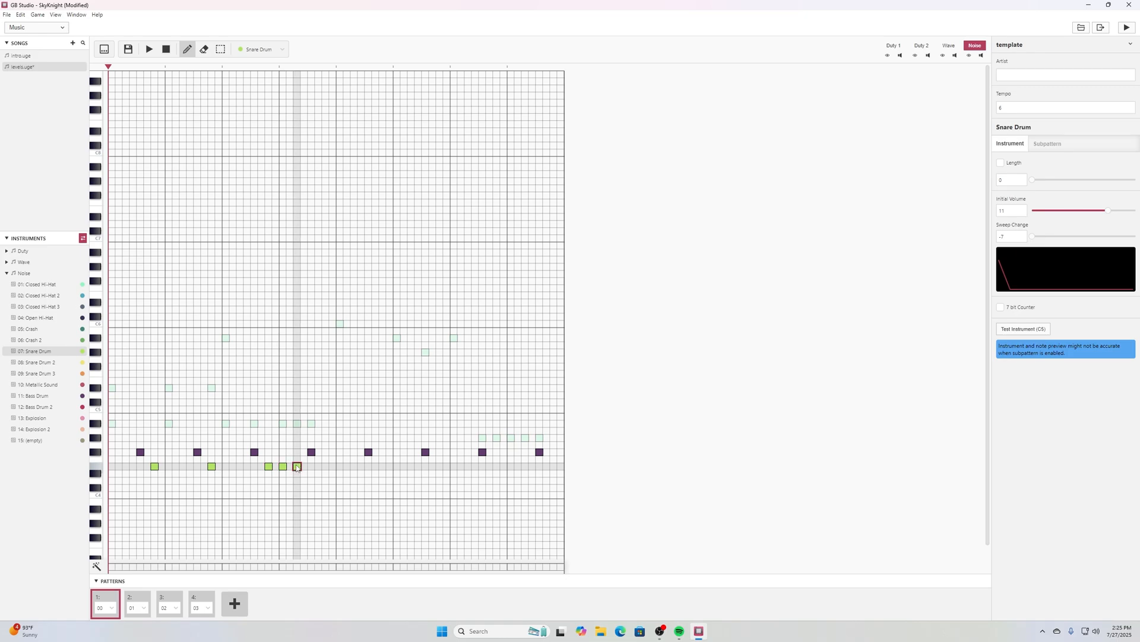
click(311, 467)
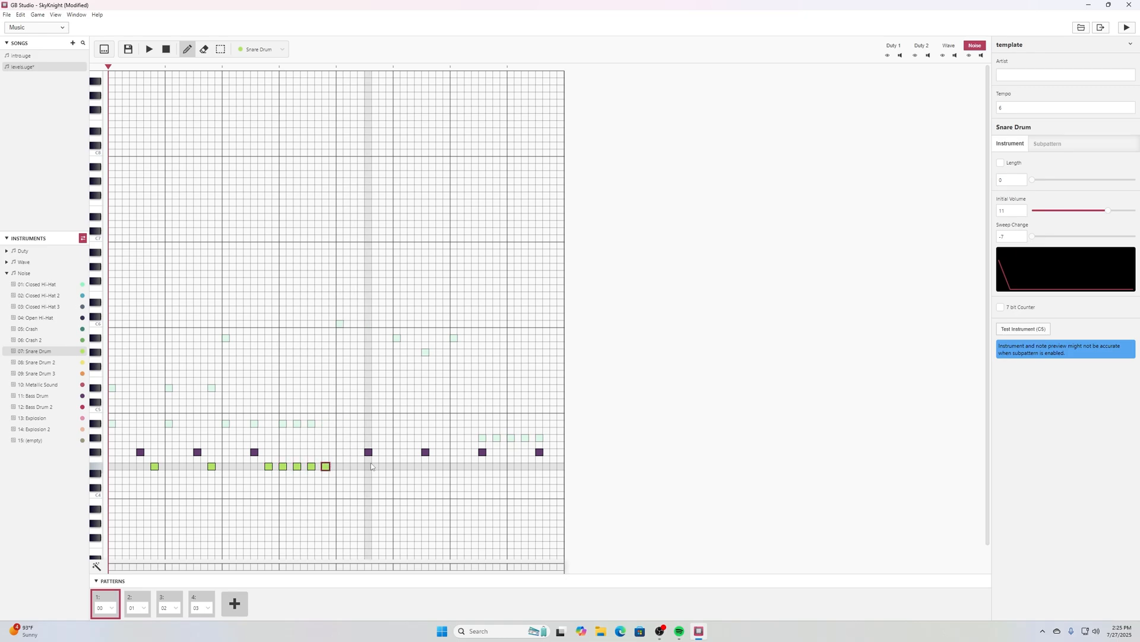
Continue the E4 Snare Drum line in pattern 1 at steps 38, 46, 54, 56, 58, 60 and 62.
click(441, 466)
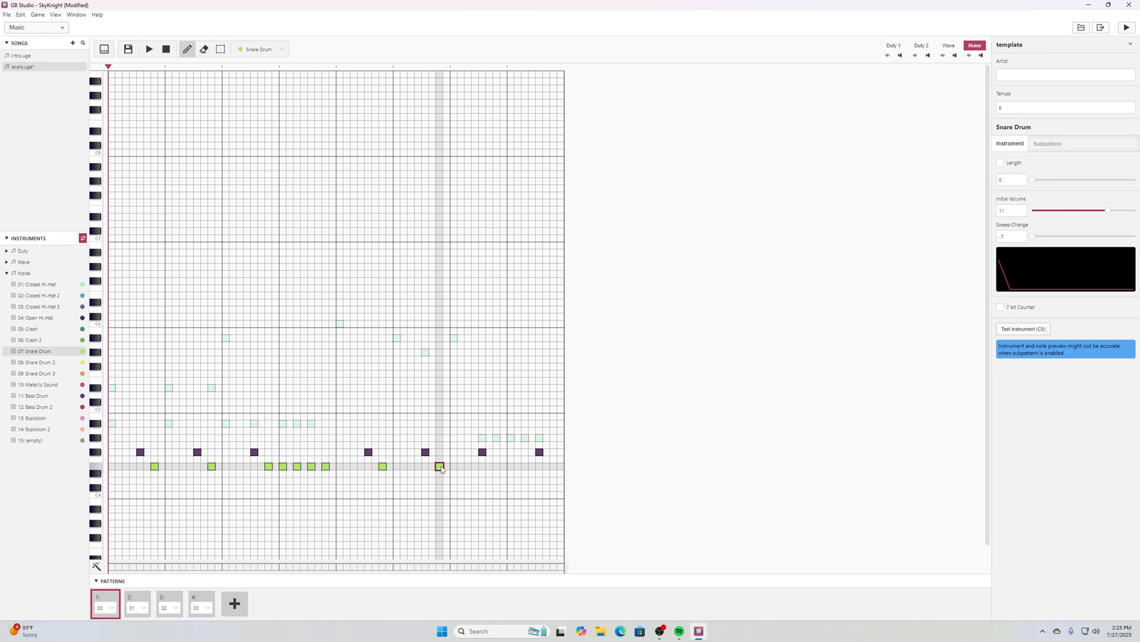
click(496, 466)
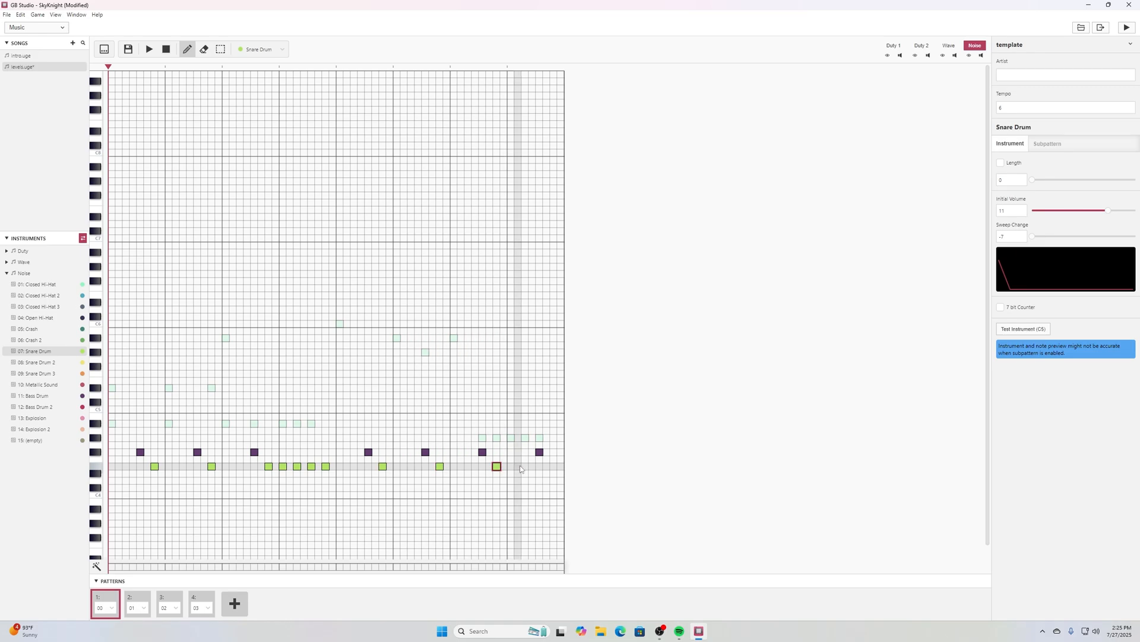
click(511, 467)
click(525, 466)
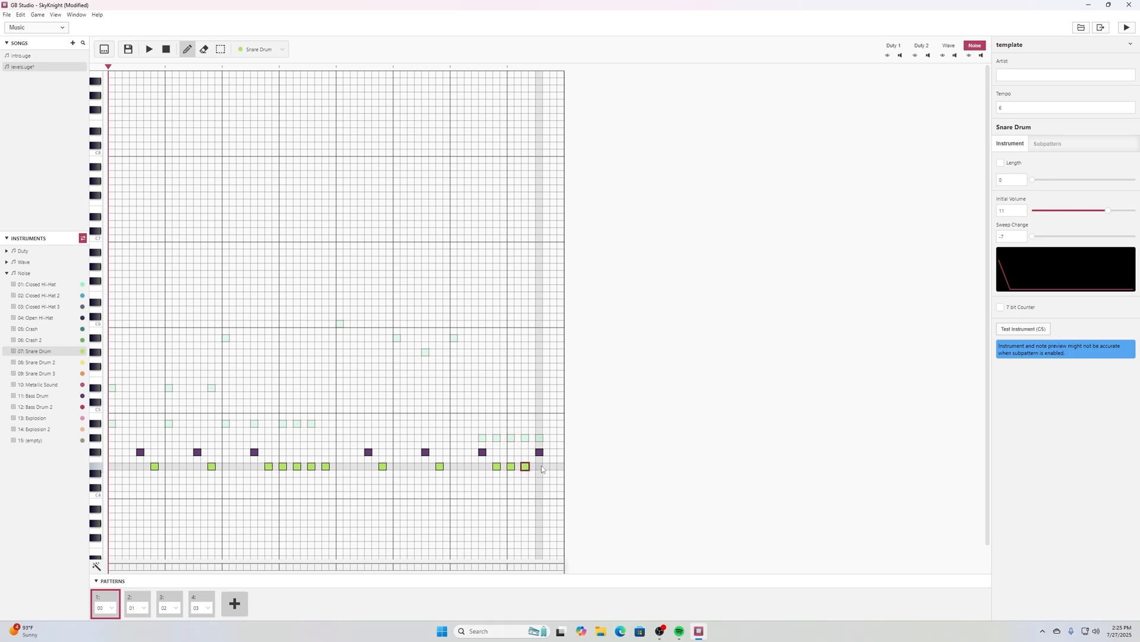
click(554, 466)
Erase the Snare Drum notes at steps 38 and 46 of pattern 1.
key(2)
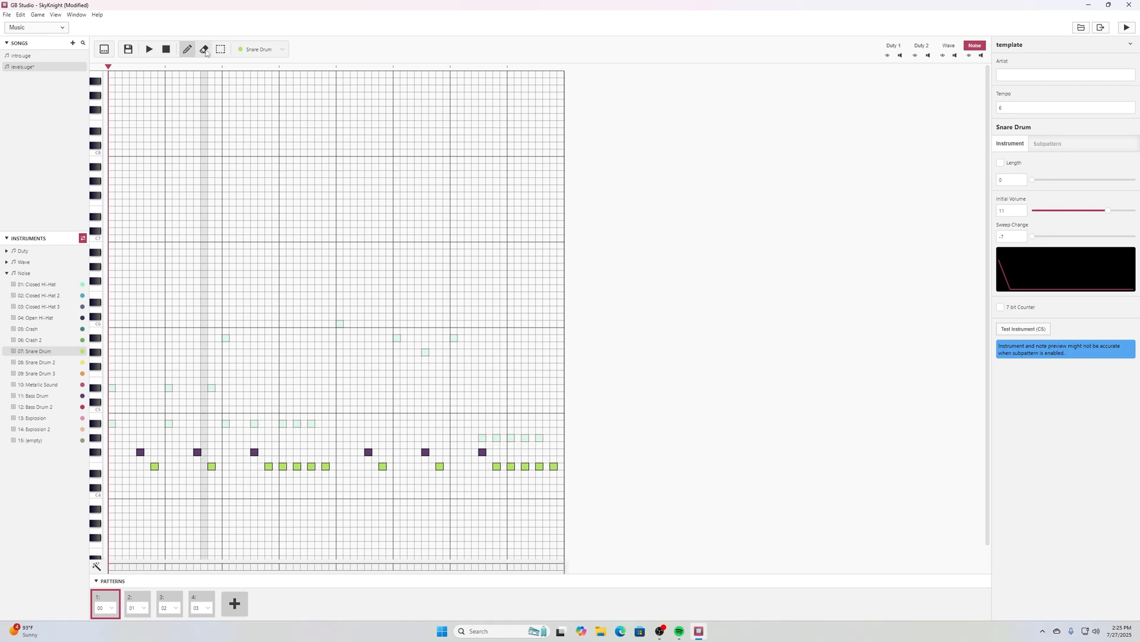
click(382, 467)
click(440, 467)
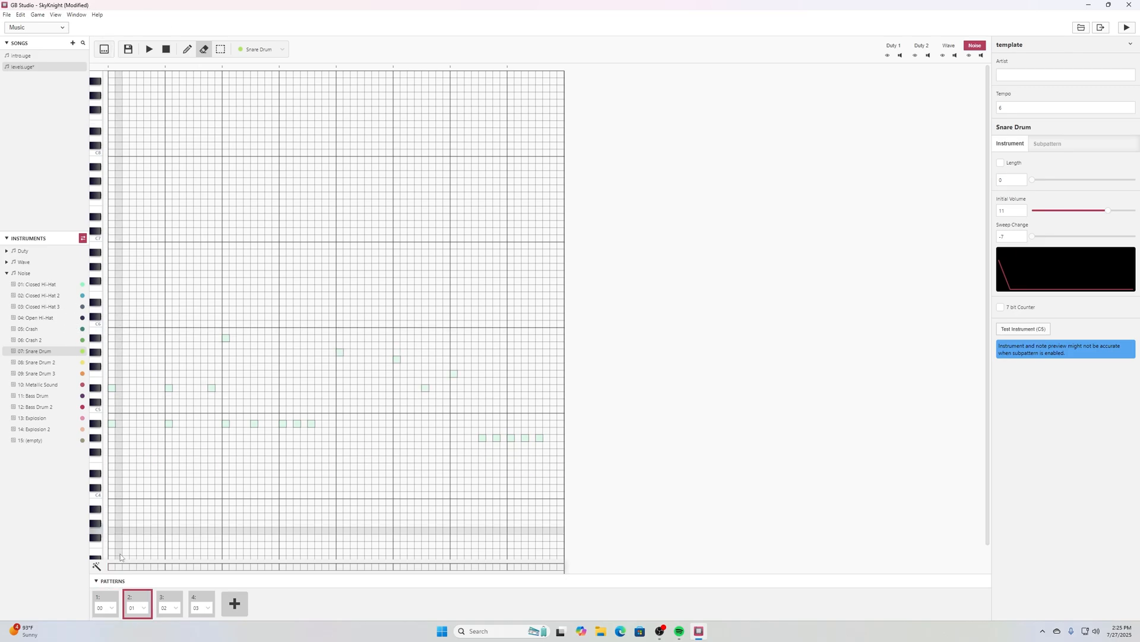
Copy all Noise notes of pattern 1 into patterns 2 and 3, starting at step 4 with Bass Drum on E4 and Snare Drum on D4.
click(111, 600)
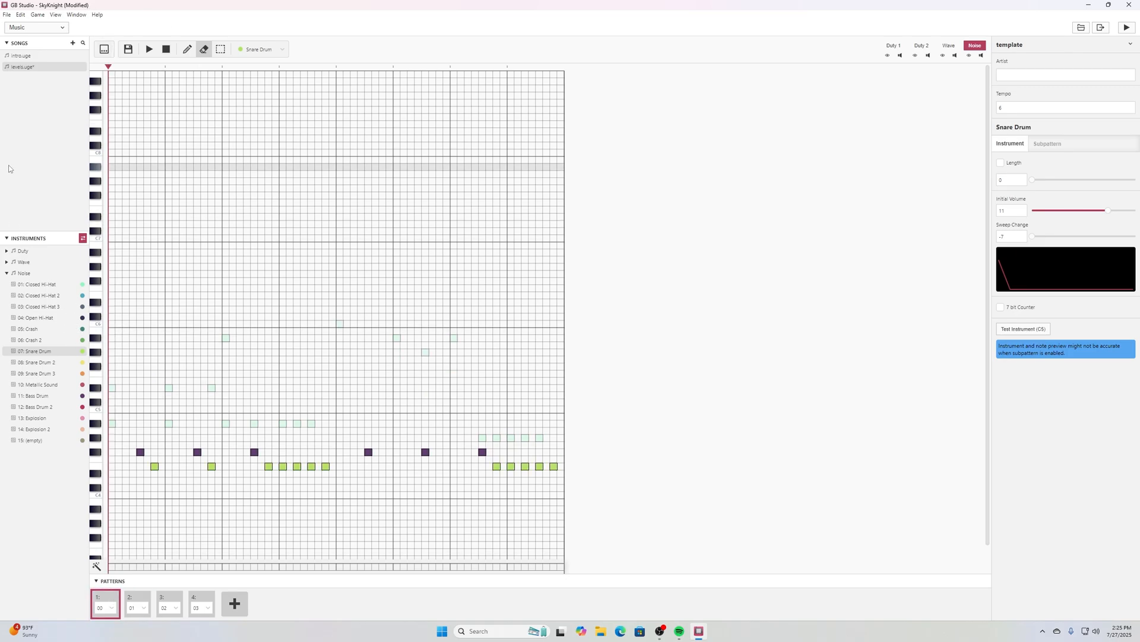
click(220, 48)
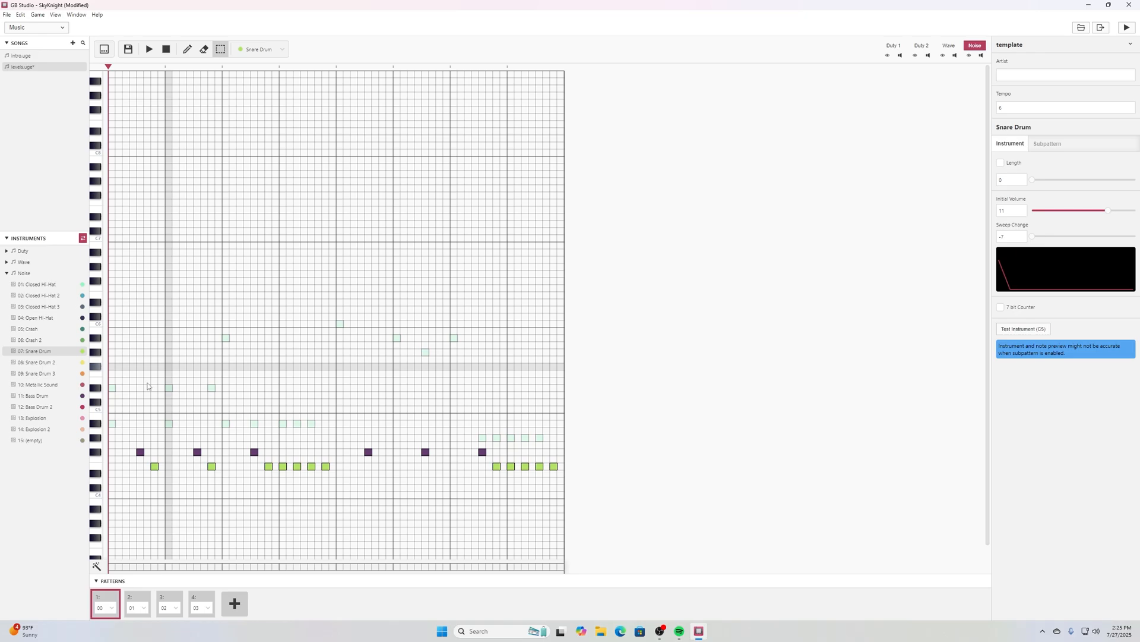
drag(120, 451, 557, 479)
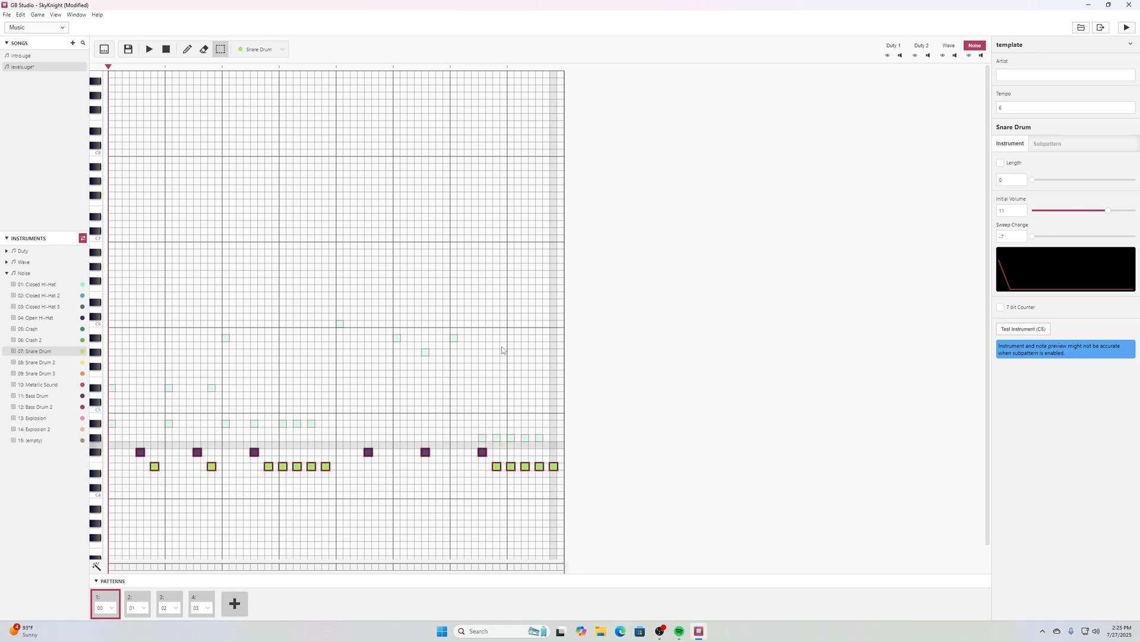
click(138, 603)
key(ctrl+v)
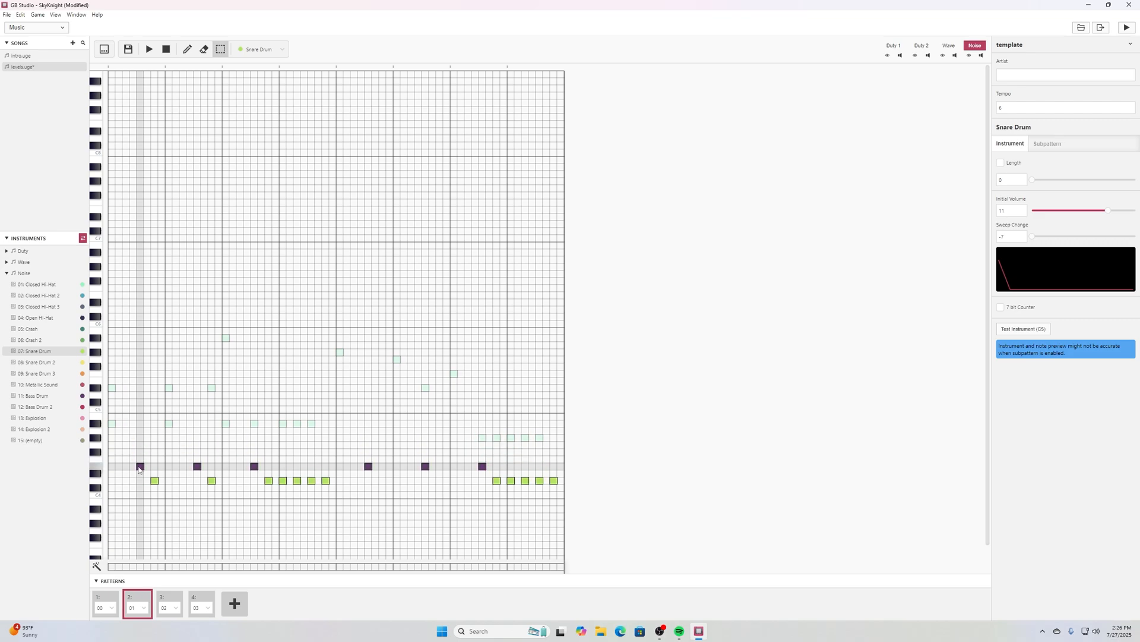
click(168, 597)
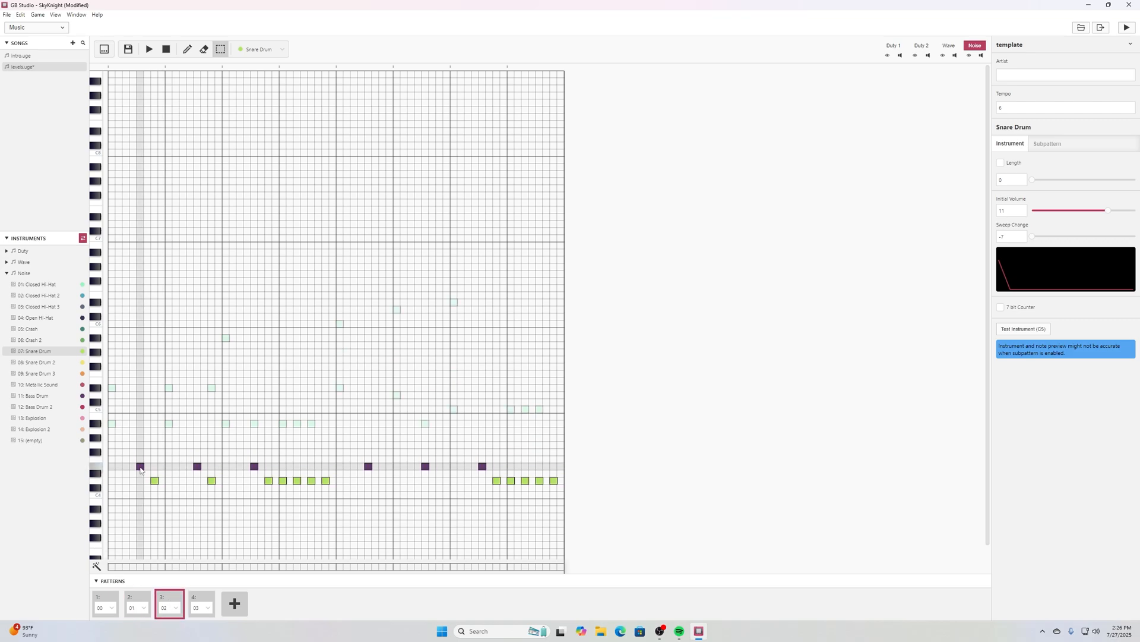
In pattern 4, place Bass Drum notes on C4 at steps 4, 12, 16, 24 and 32.
click(201, 599)
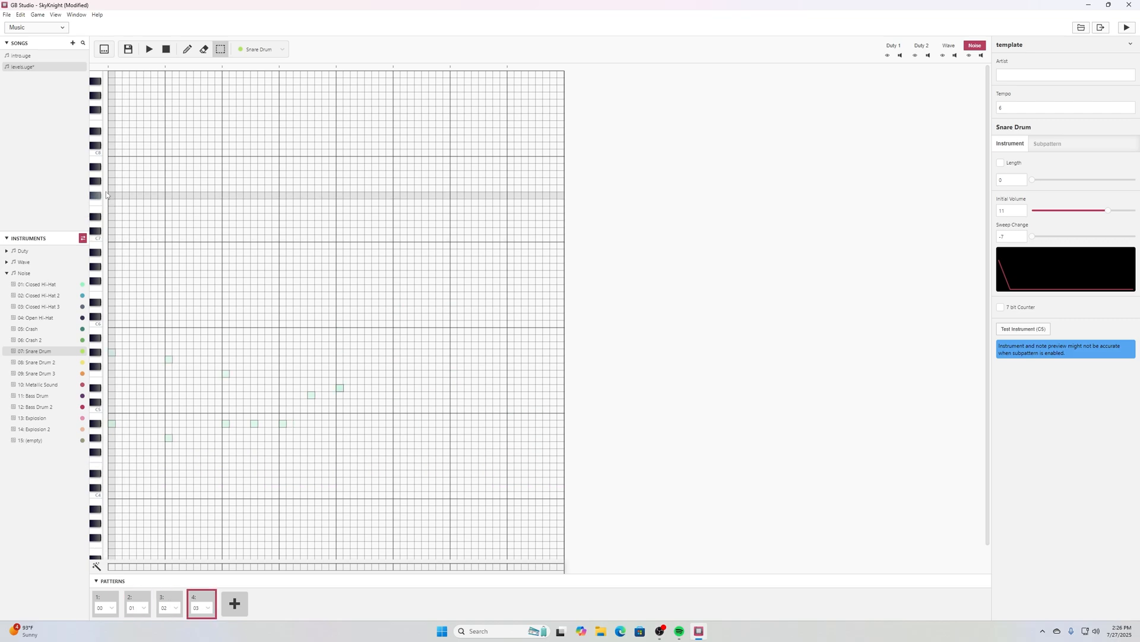
click(35, 396)
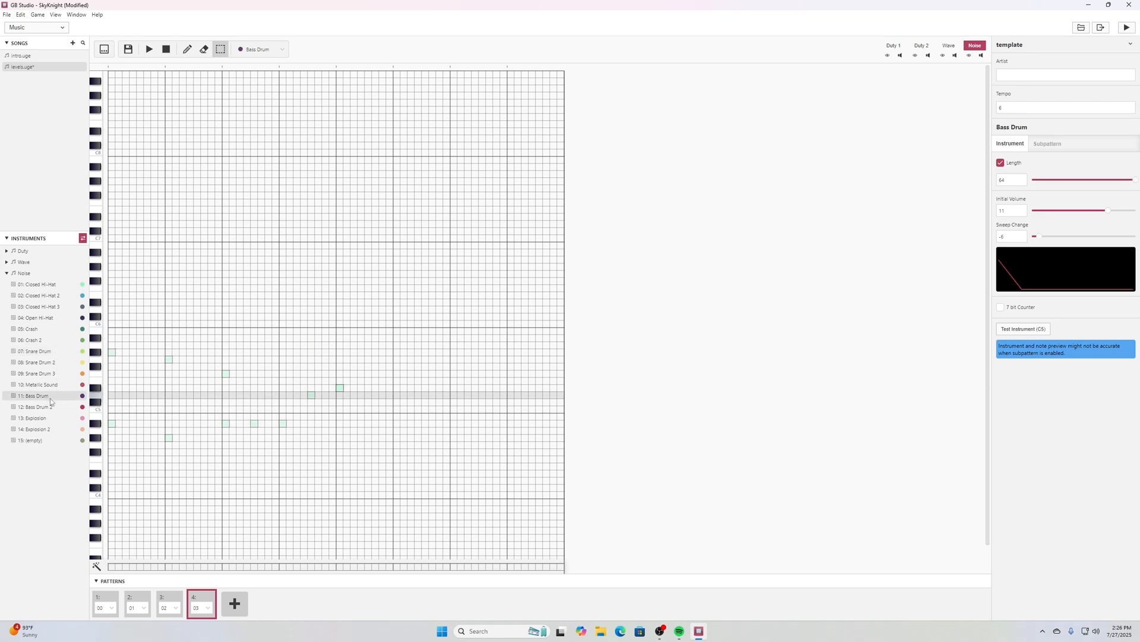
key(1)
click(140, 495)
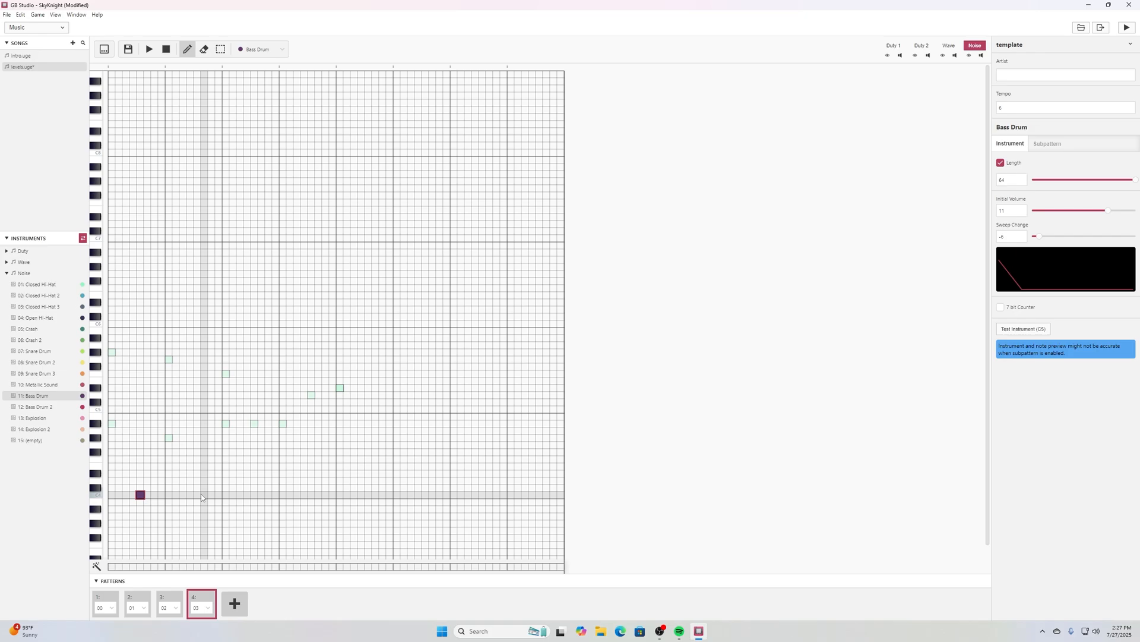
click(197, 494)
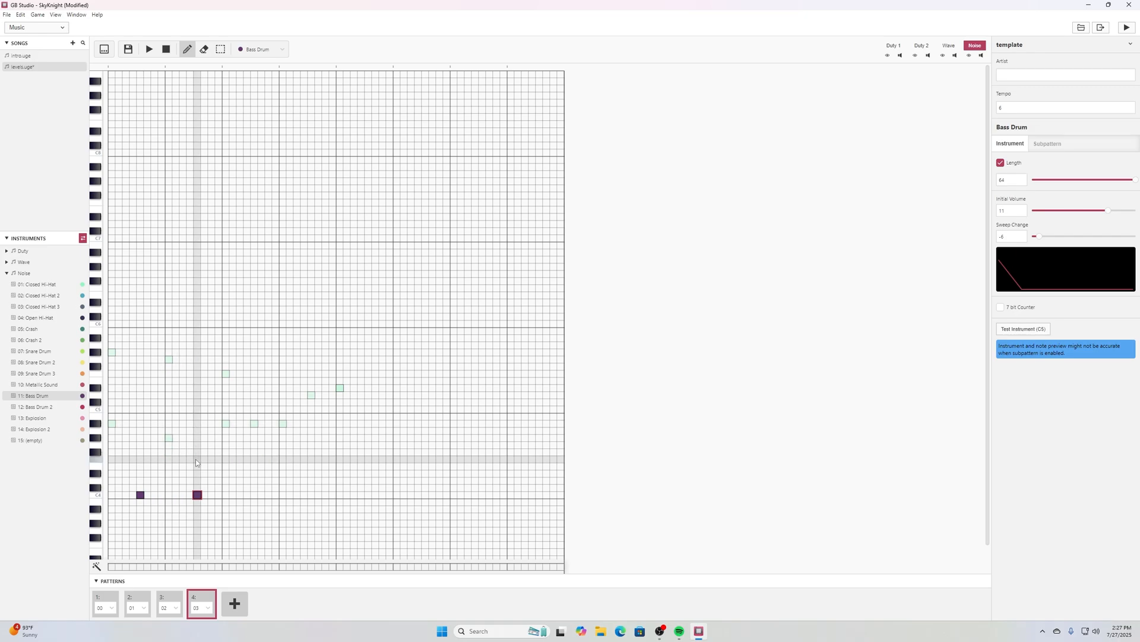
click(225, 494)
click(283, 496)
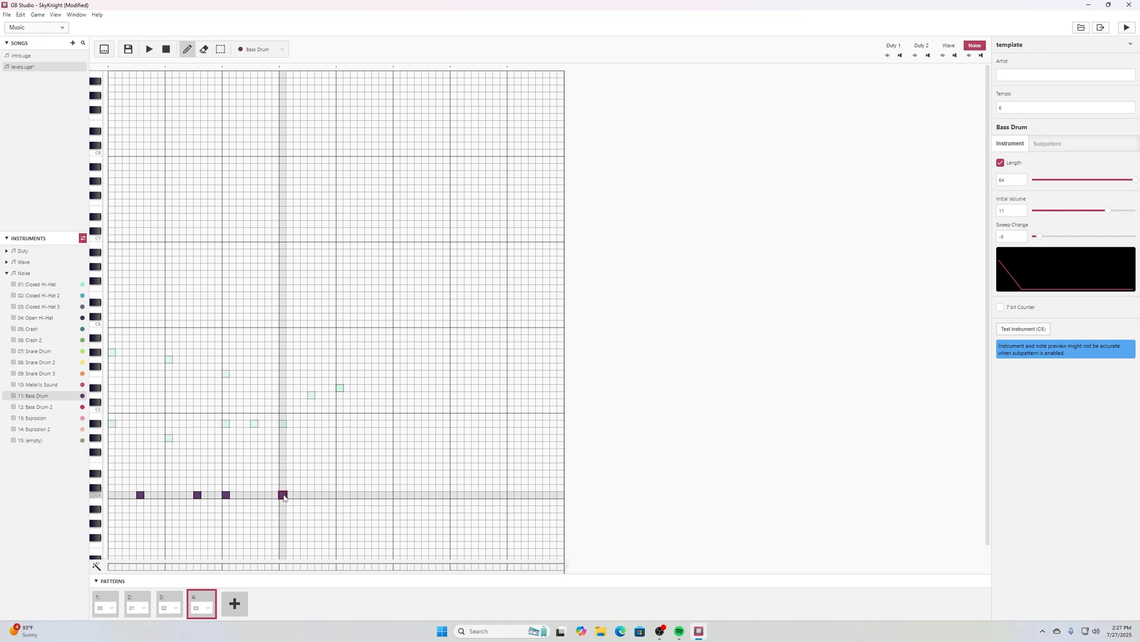
click(341, 495)
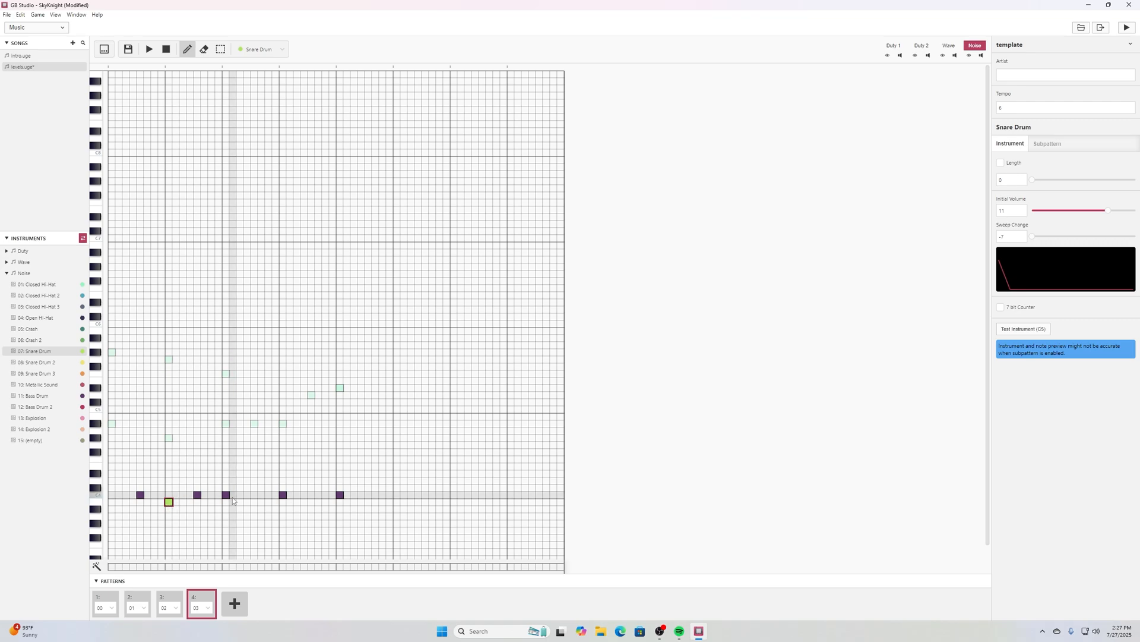
In pattern 4, place Snare Drum notes on B3 at steps 8 and 20, plus three closing hits at steps 35, 37 and 39.
click(255, 501)
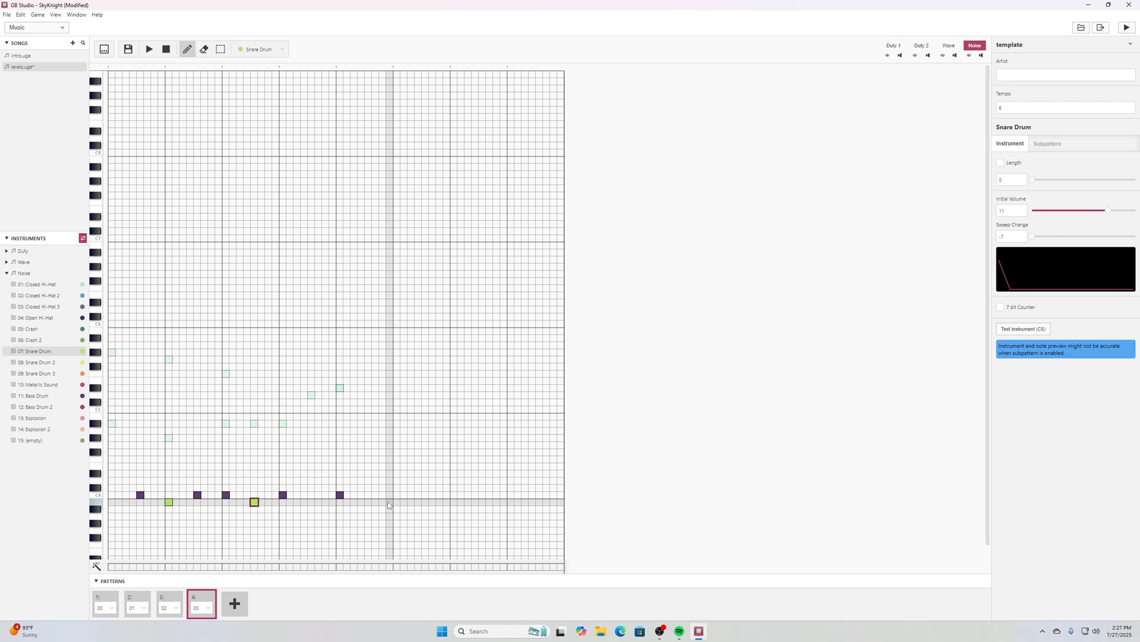
click(353, 502)
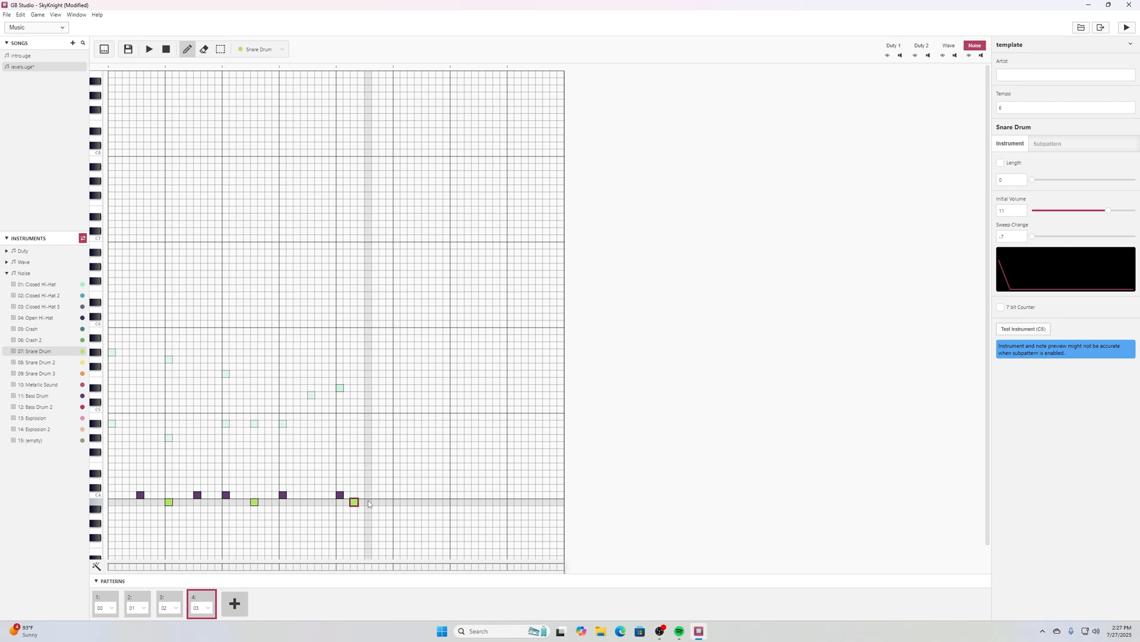
click(390, 502)
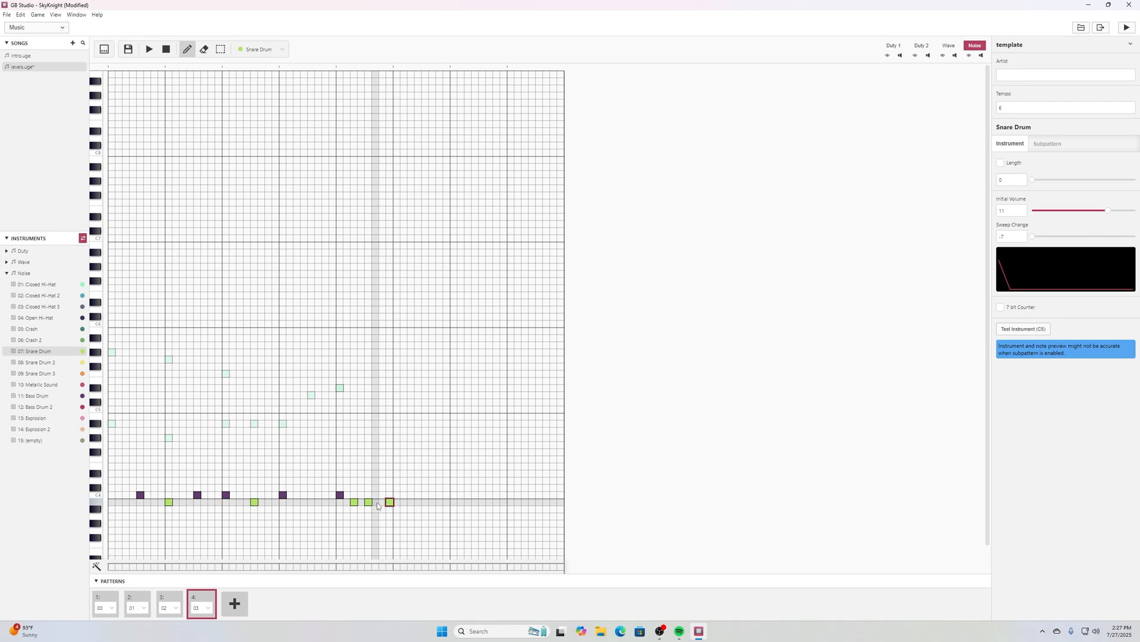
right_click(369, 503)
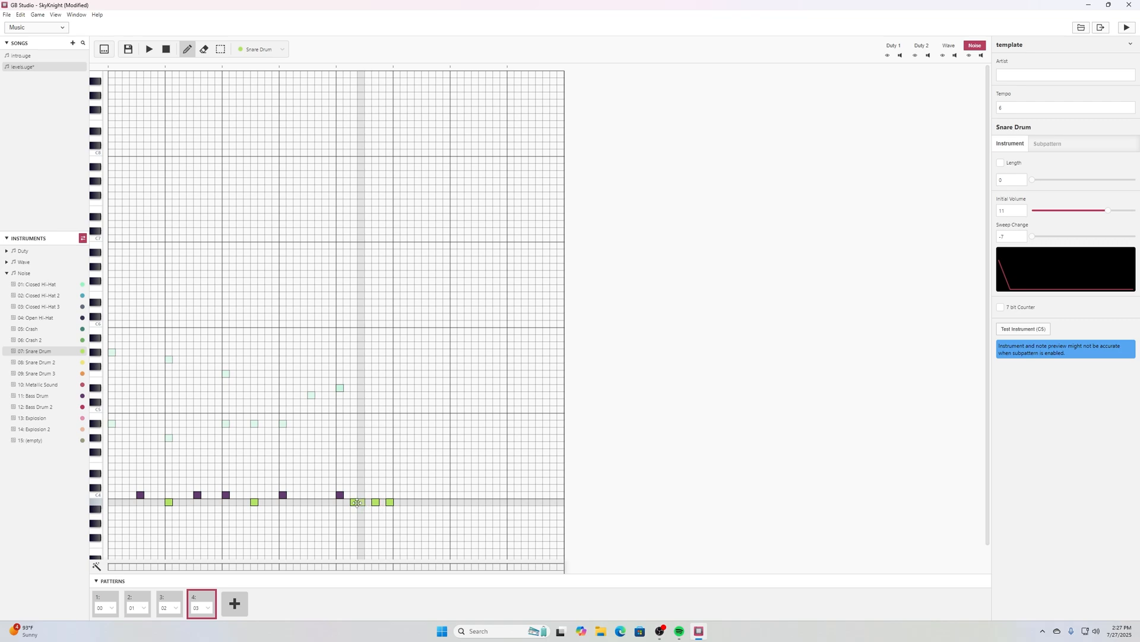
drag(355, 505, 362, 503)
Play back the levels song from pattern 4, stop the playback, and save the project.
click(149, 50)
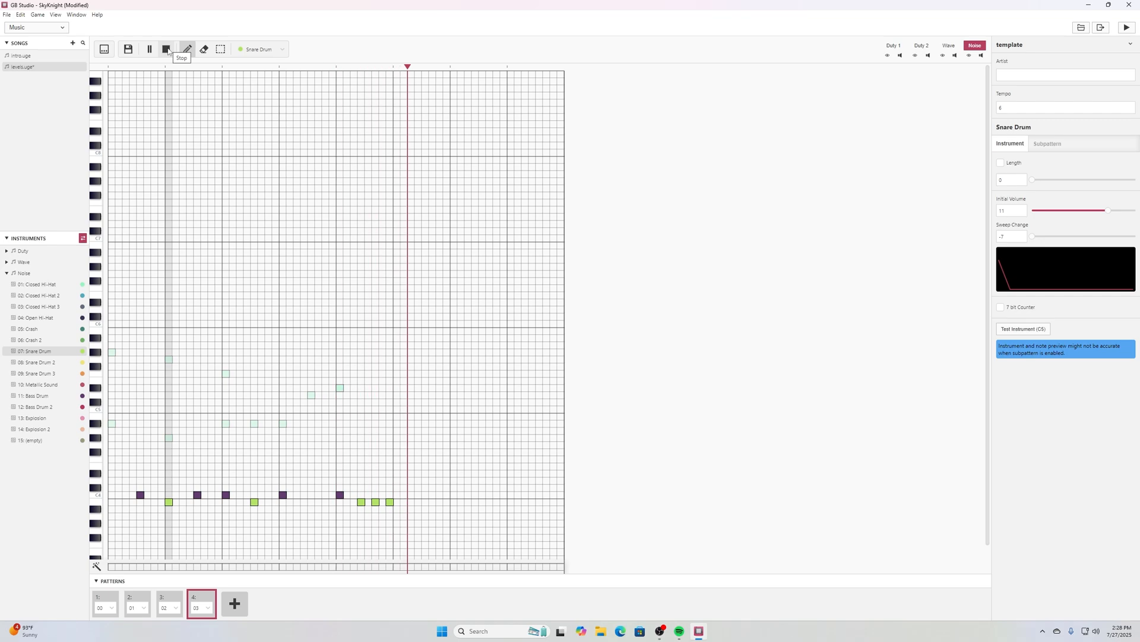
click(167, 50)
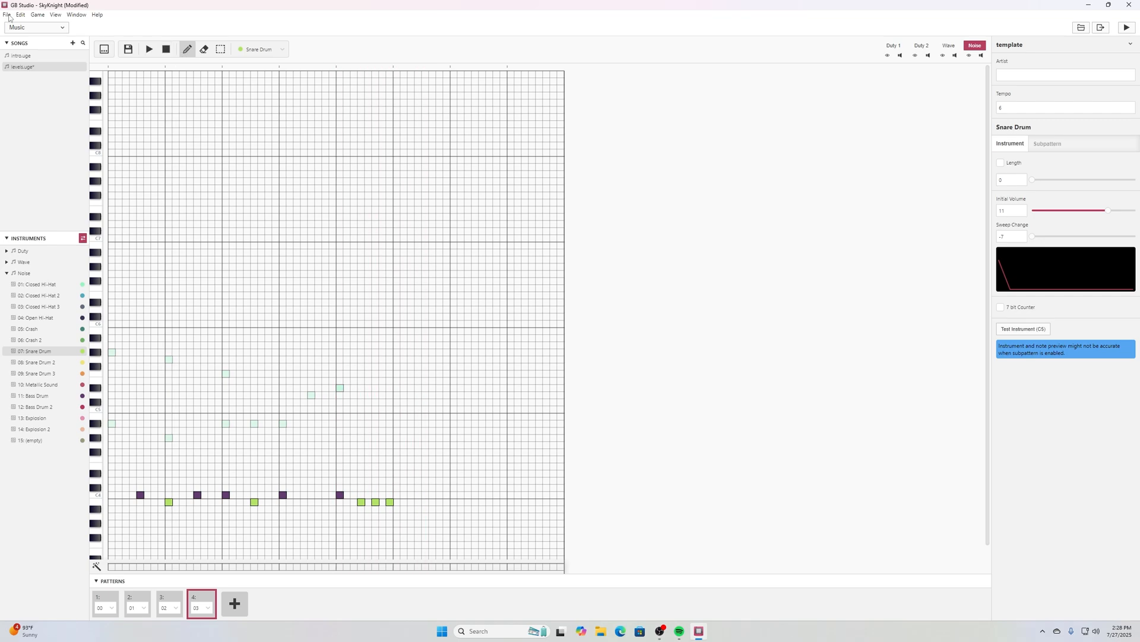
click(7, 15)
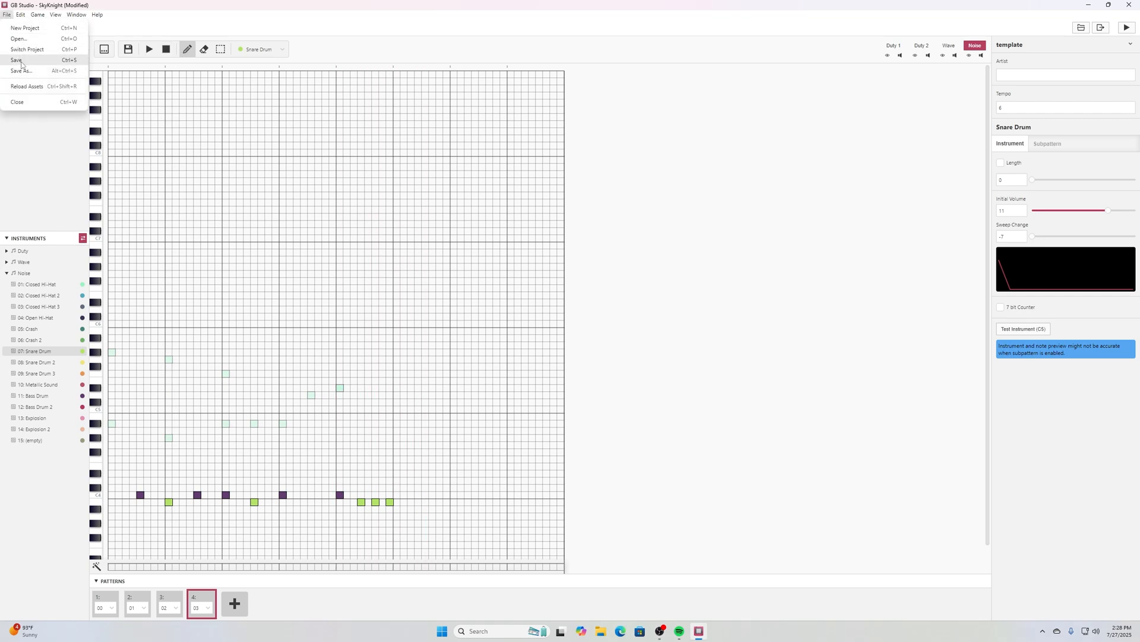
click(21, 60)
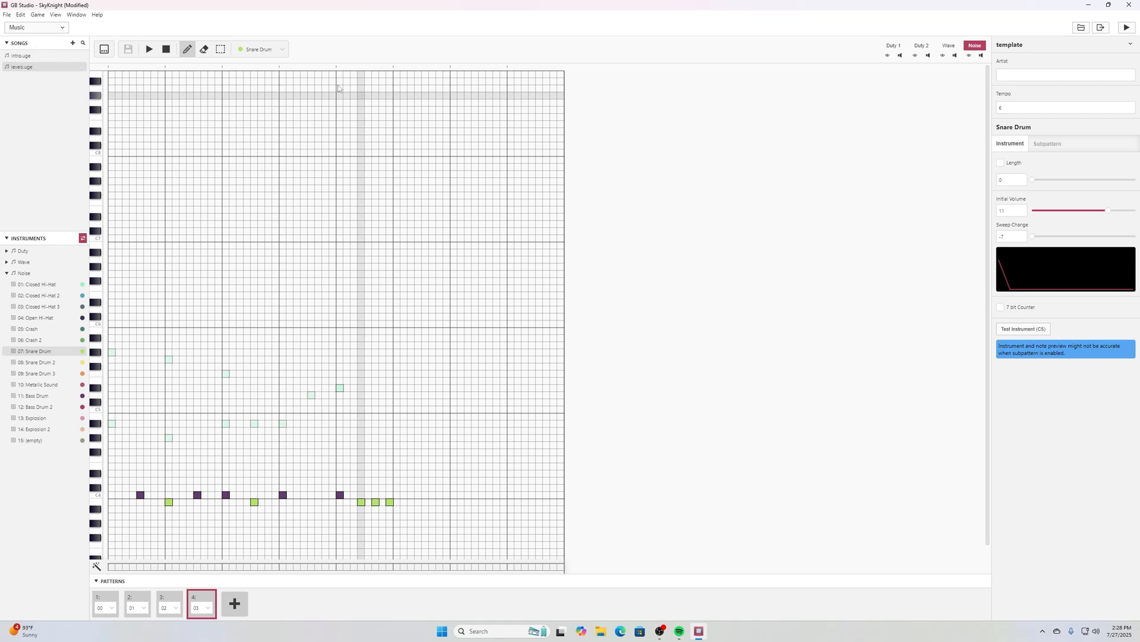
In the Game World view, add a Play Music Track event with the intro song to TitleScene's On Init script.
click(46, 29)
click(40, 43)
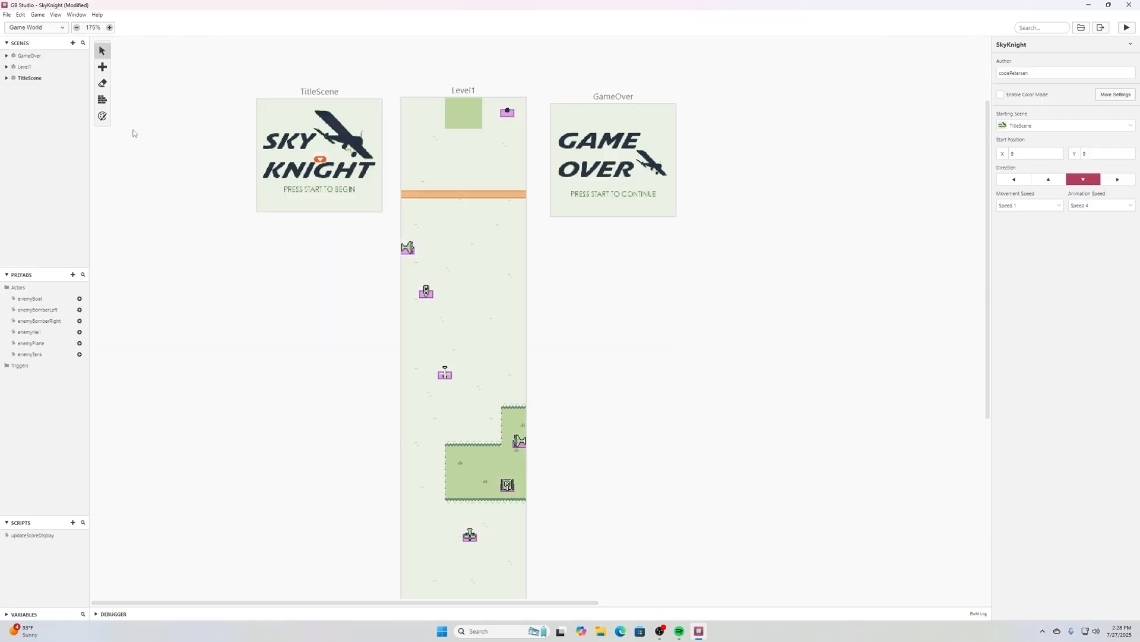
scroll(335, 119, up, 2)
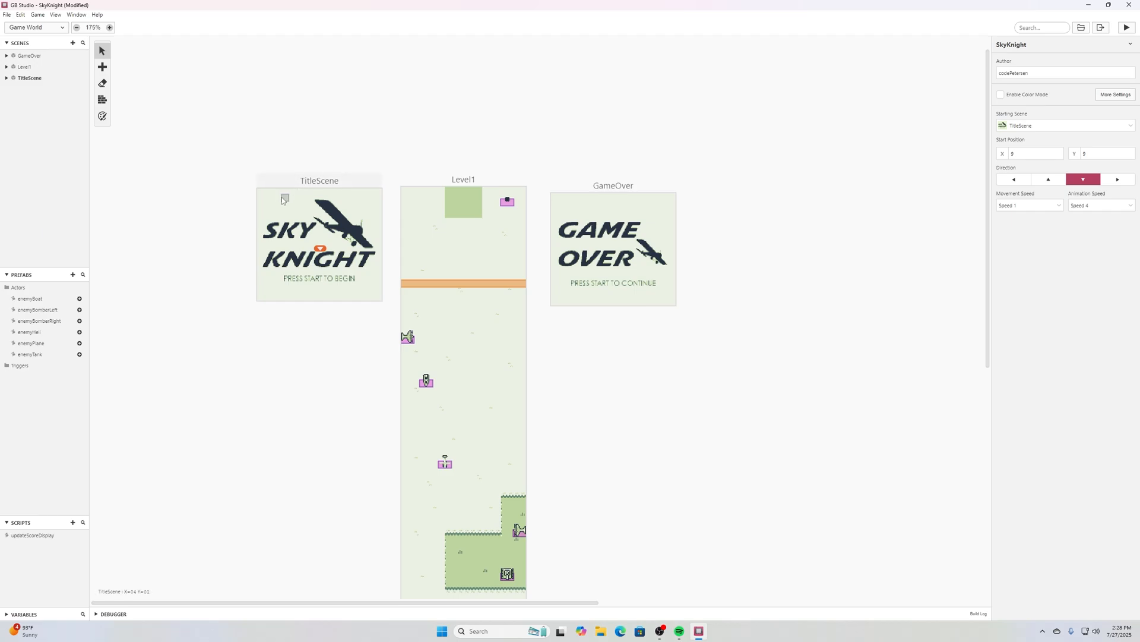
click(277, 197)
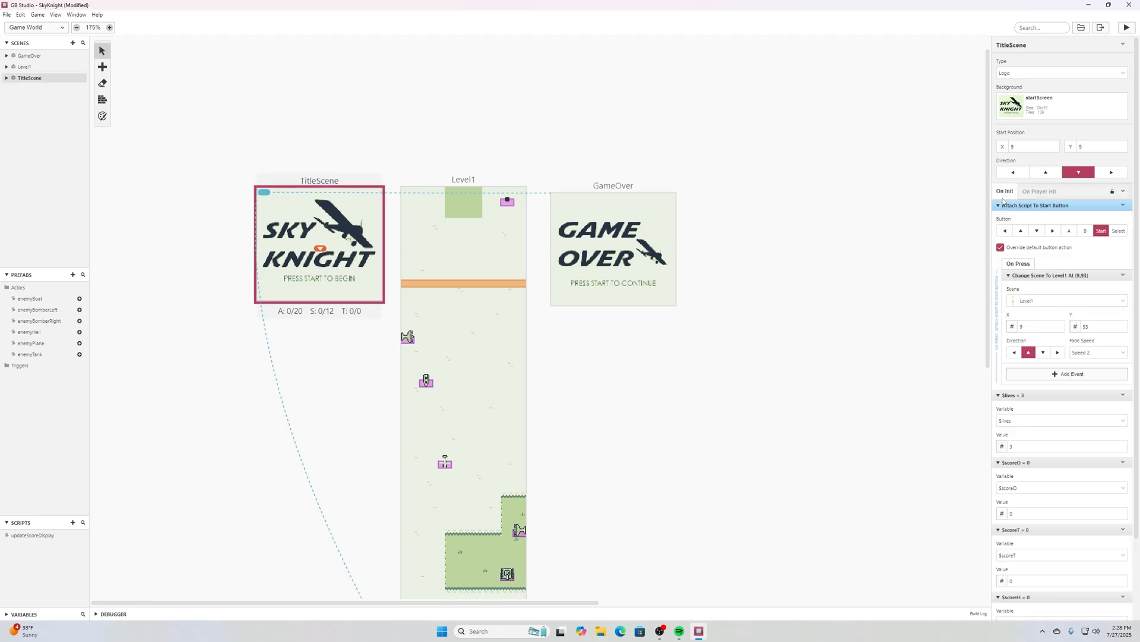
scroll(1003, 202, down, 2)
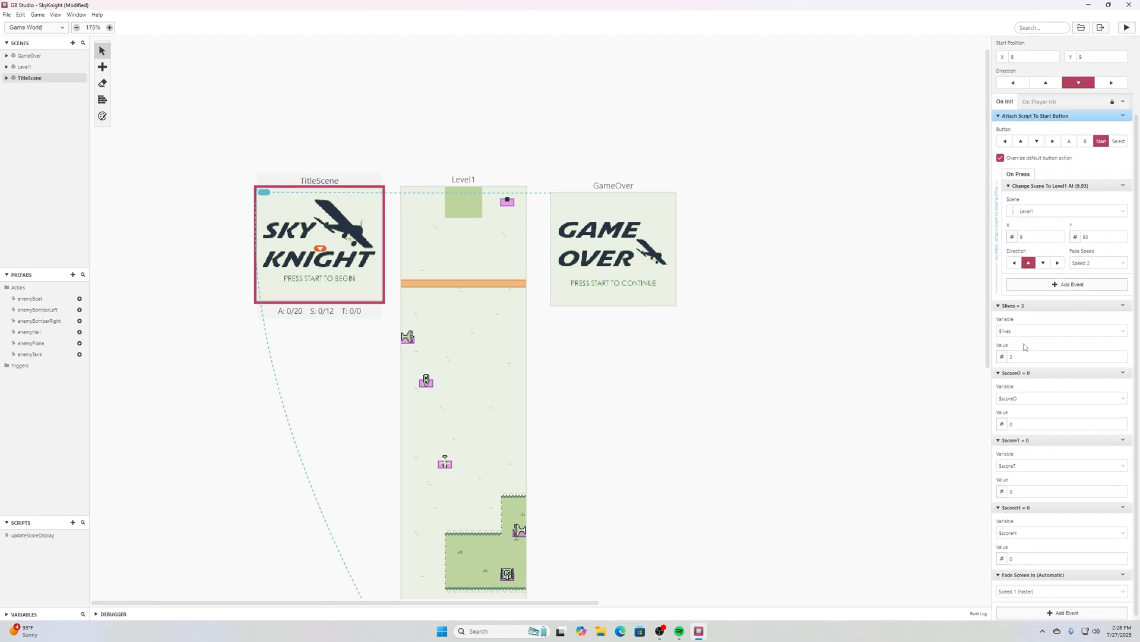
click(1067, 610)
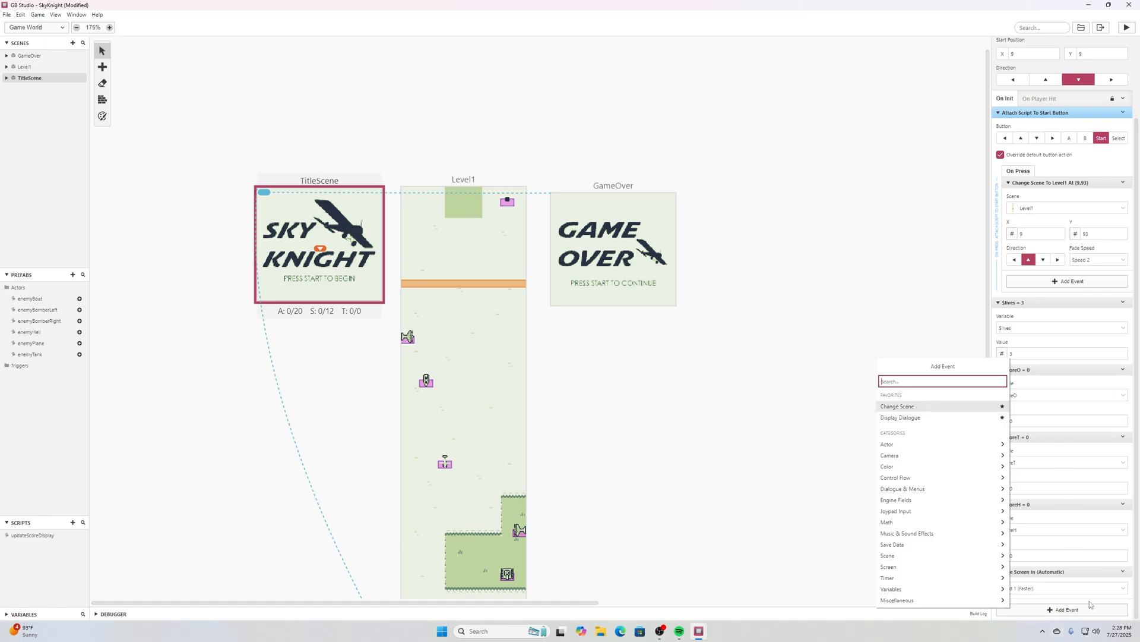
text(music)
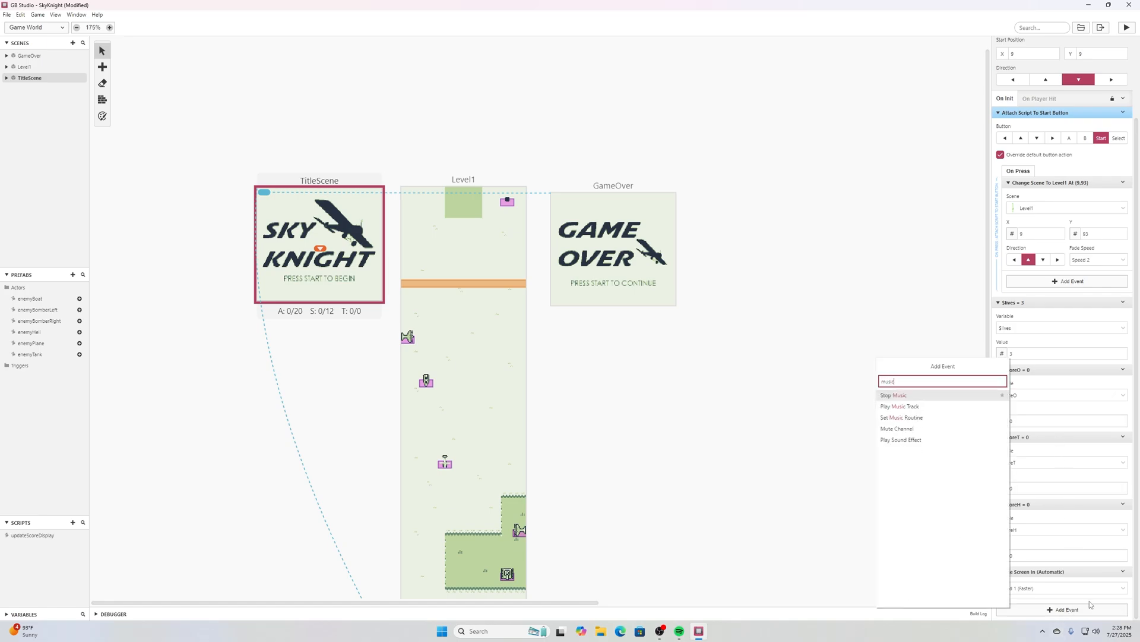
click(899, 407)
scroll(1023, 525, down, 1)
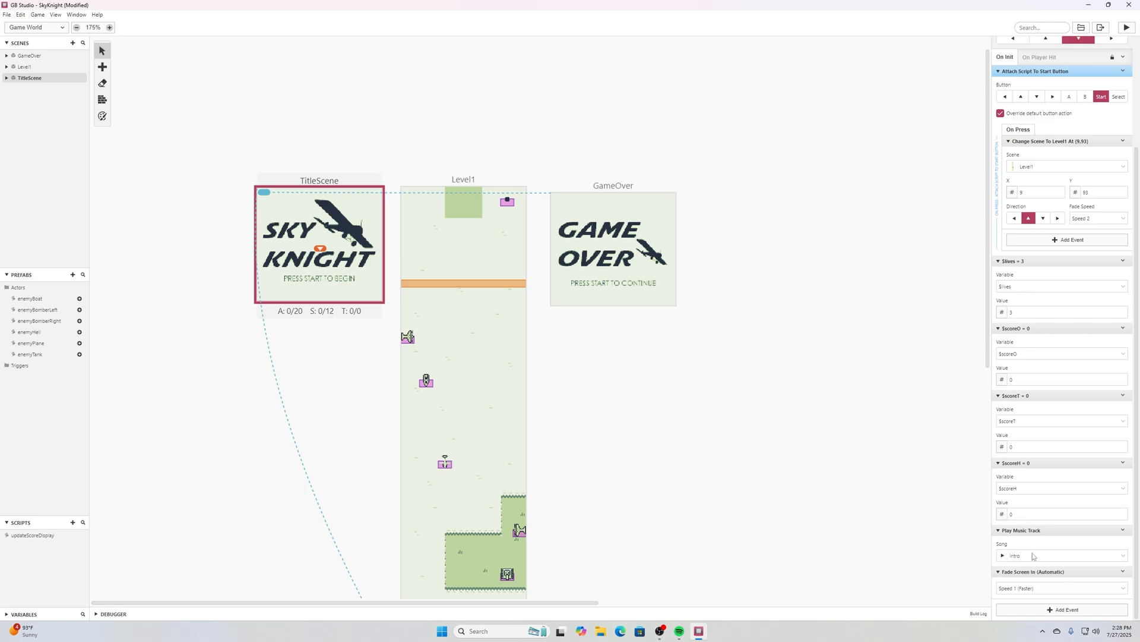
Move the Play Music Track event to the start of TitleScene's On Init script and test-run the saved game.
key(ctrl+s)
drag(1061, 529, 1076, 105)
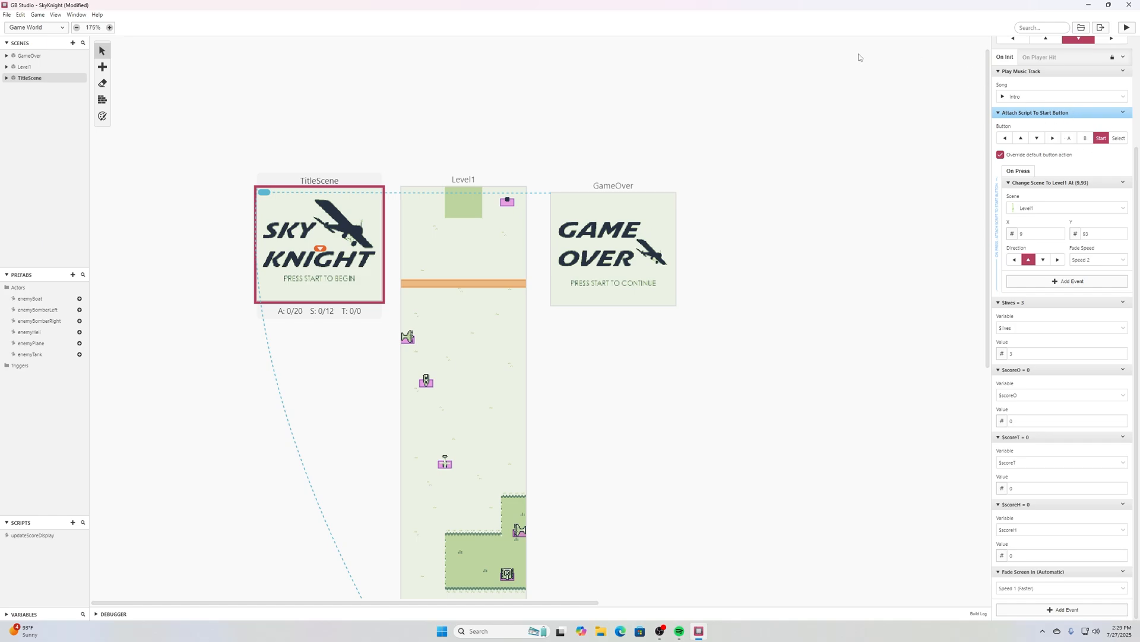
click(7, 15)
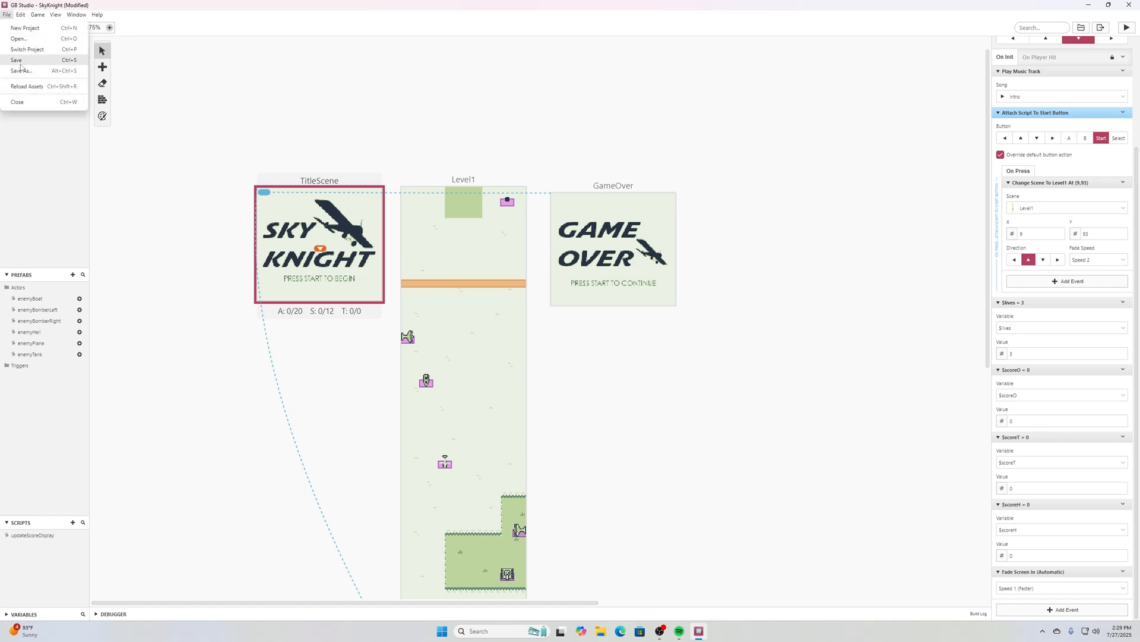
click(20, 62)
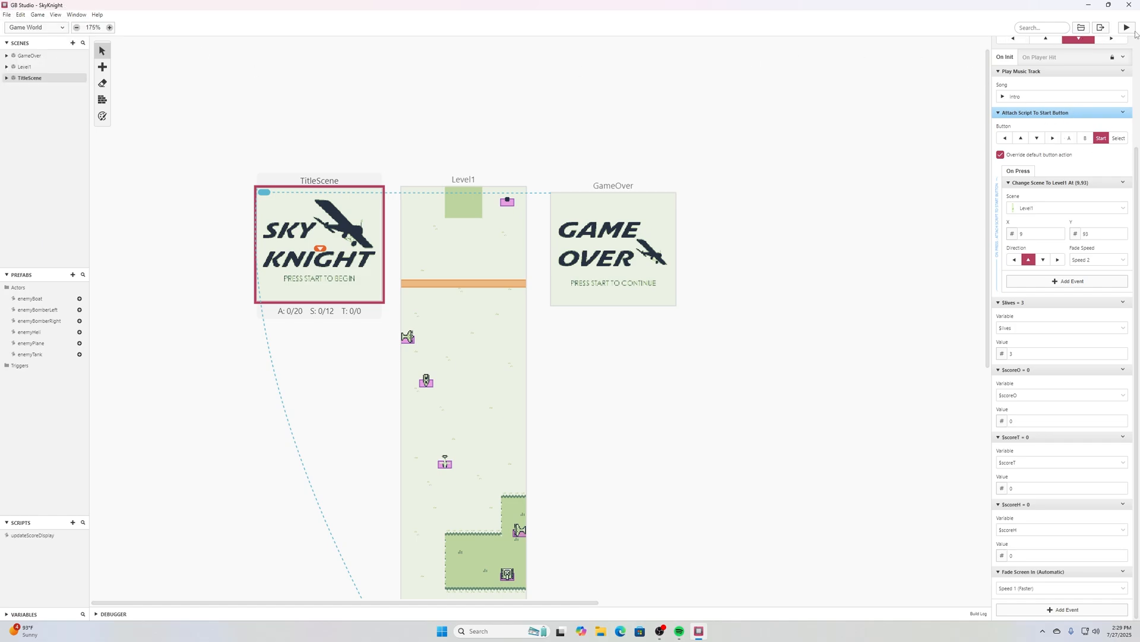
click(1130, 30)
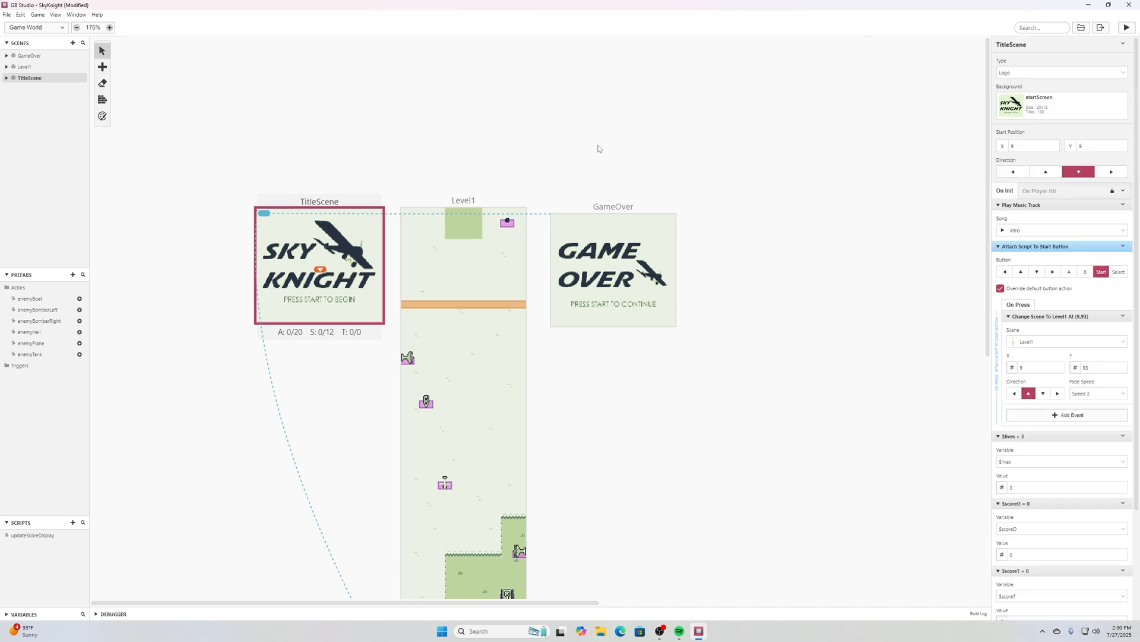
In the GameOver scene's On Init script, insert a Play Music Track event with the intro song after Deactivate Player.
click(605, 229)
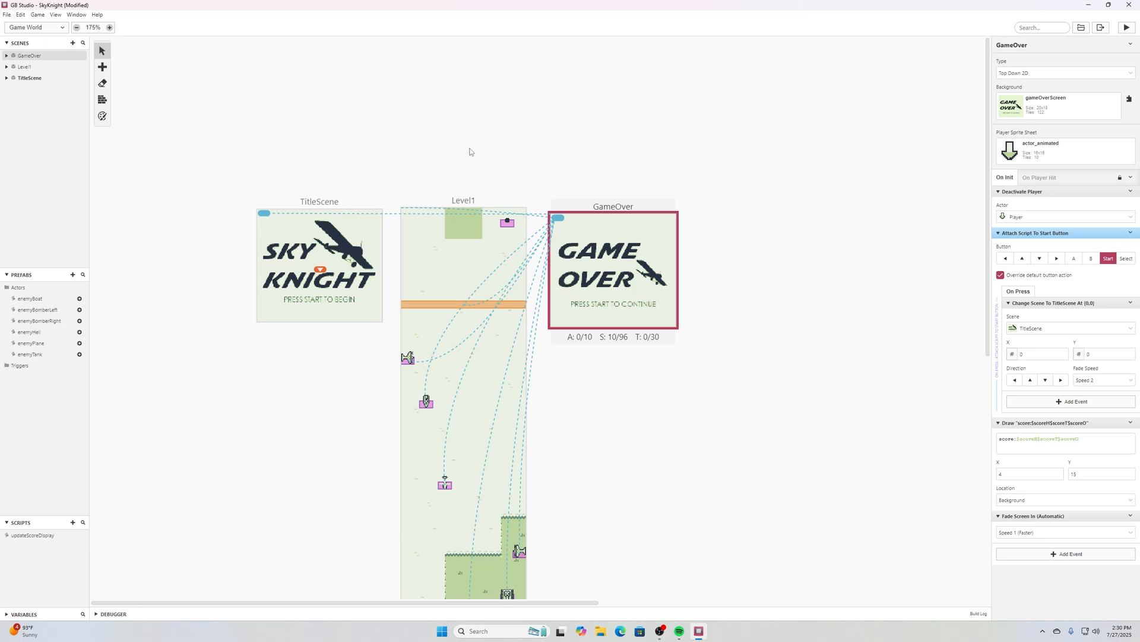
click(1132, 192)
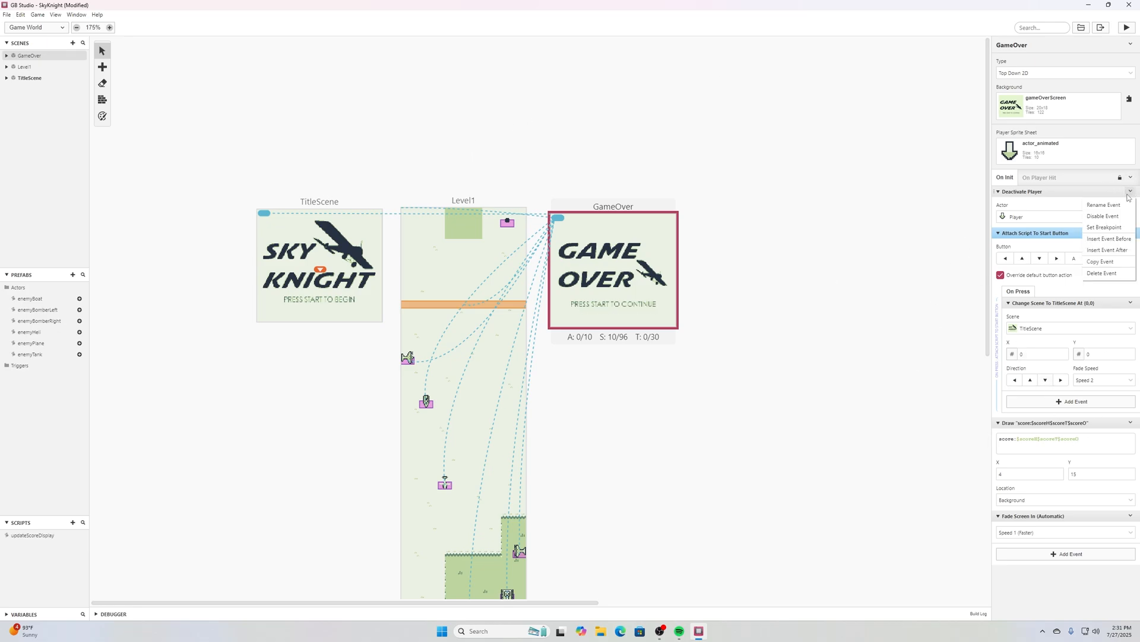
click(1115, 249)
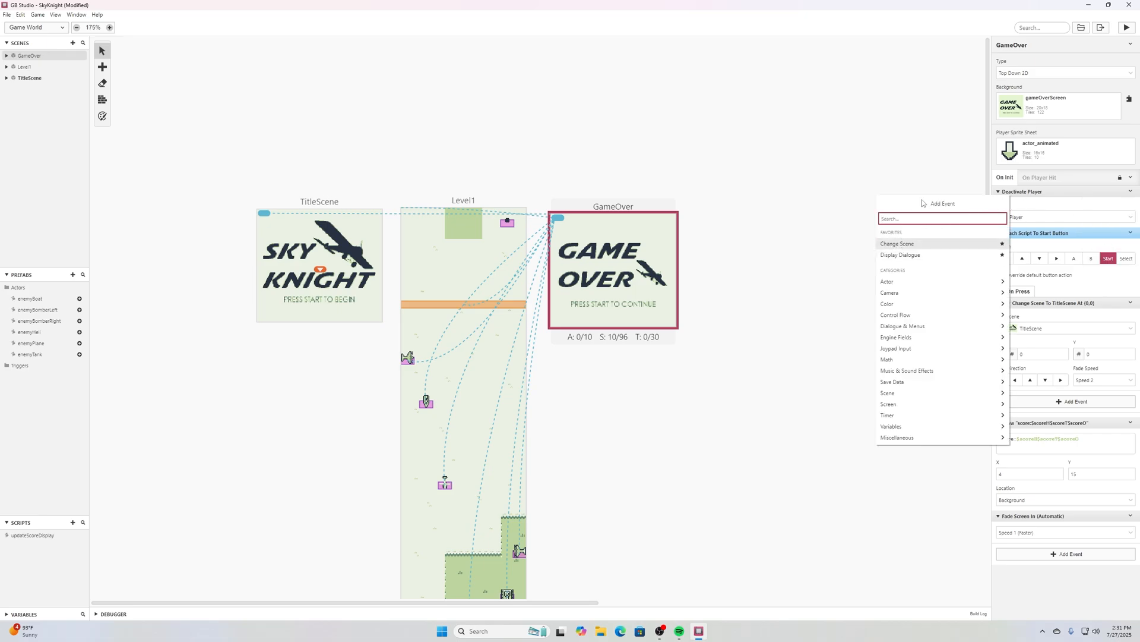
text(music)
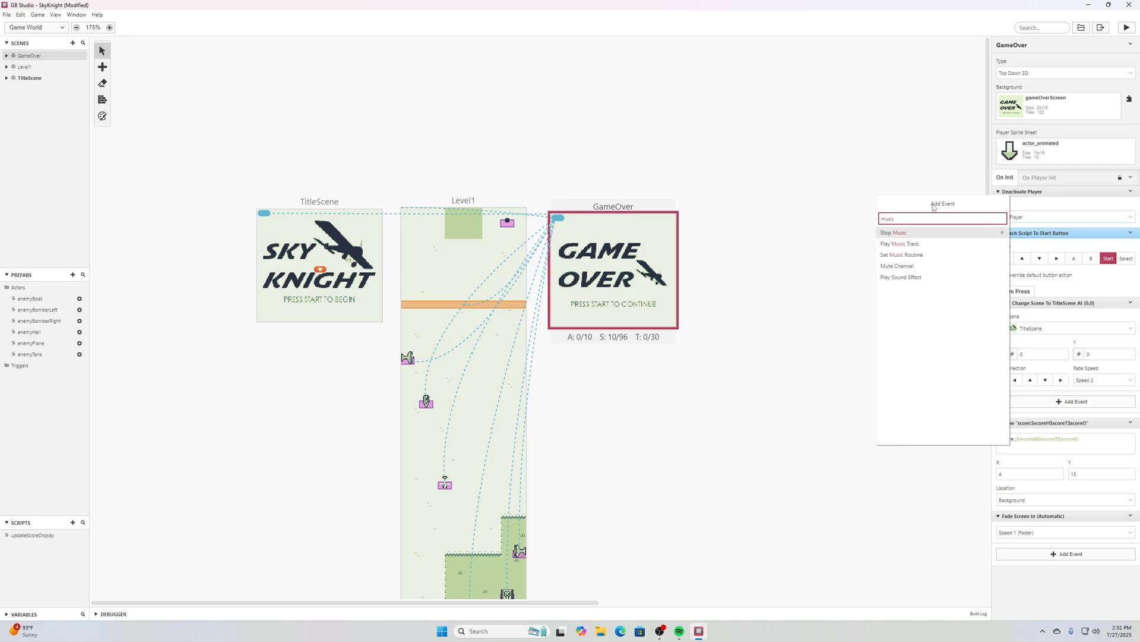
click(930, 244)
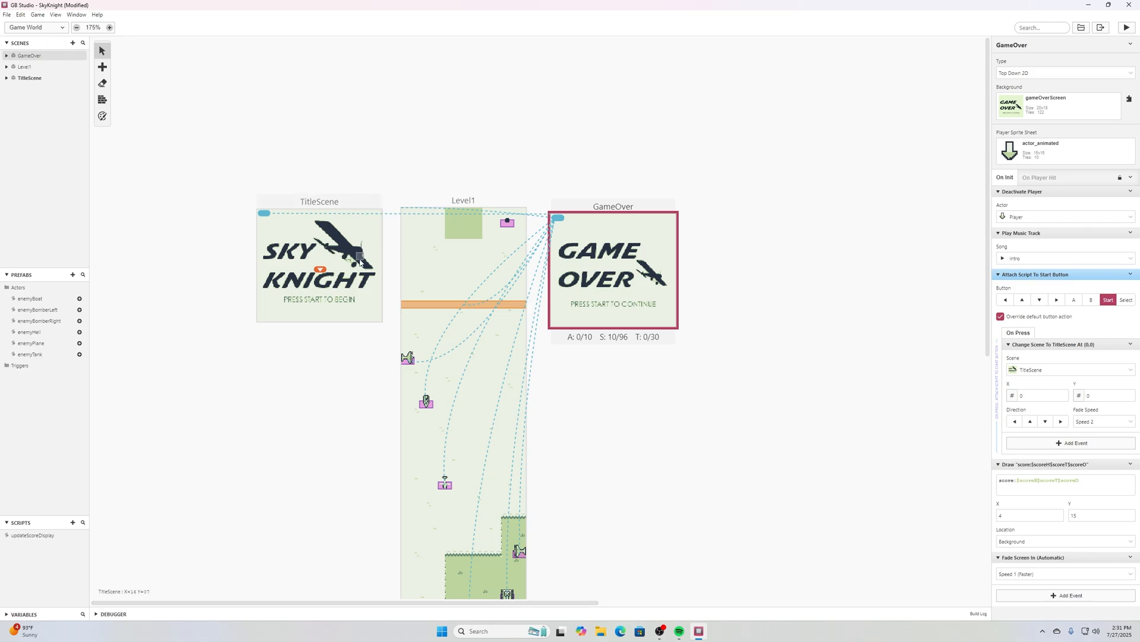
In Level1, insert a Play Music Track event with the levels song before the A button script, and save the project.
click(450, 254)
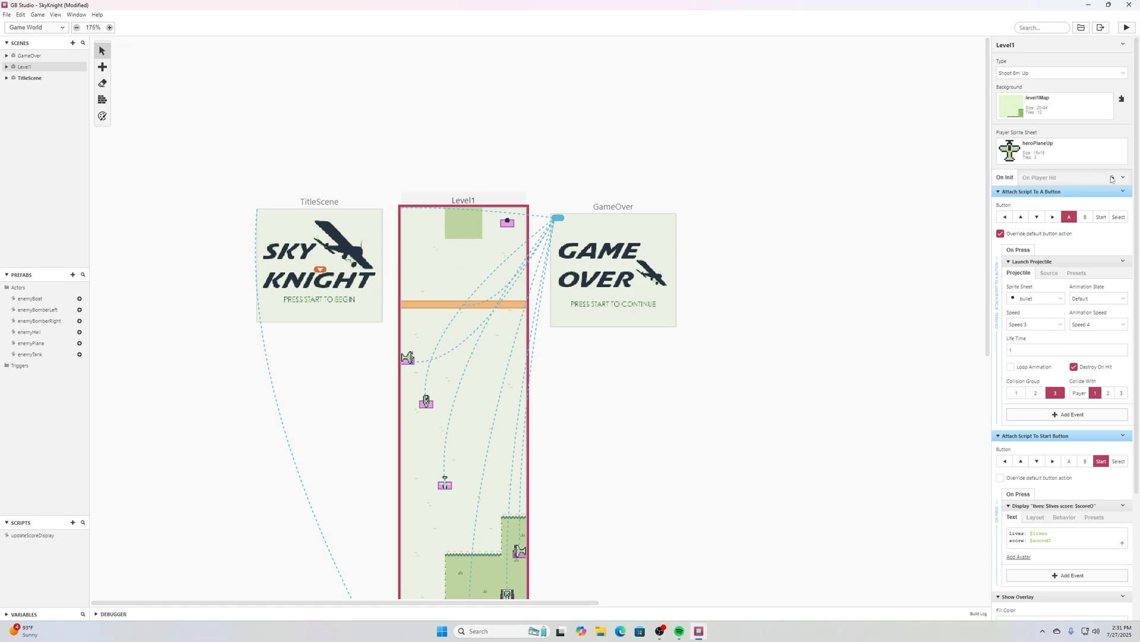
click(1124, 191)
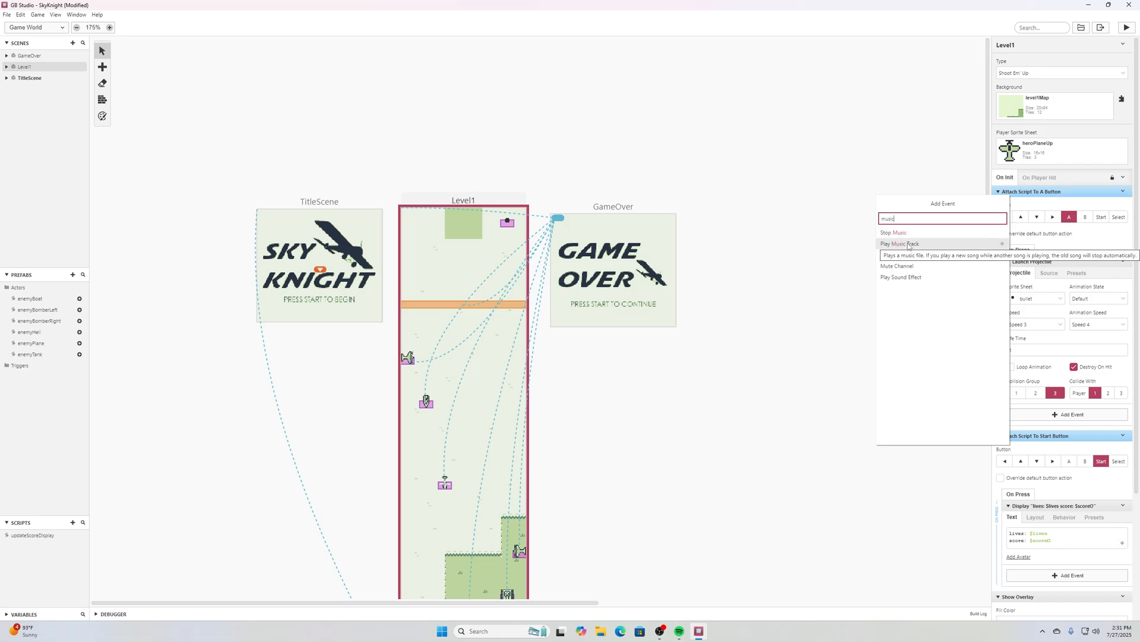
click(908, 244)
click(1058, 218)
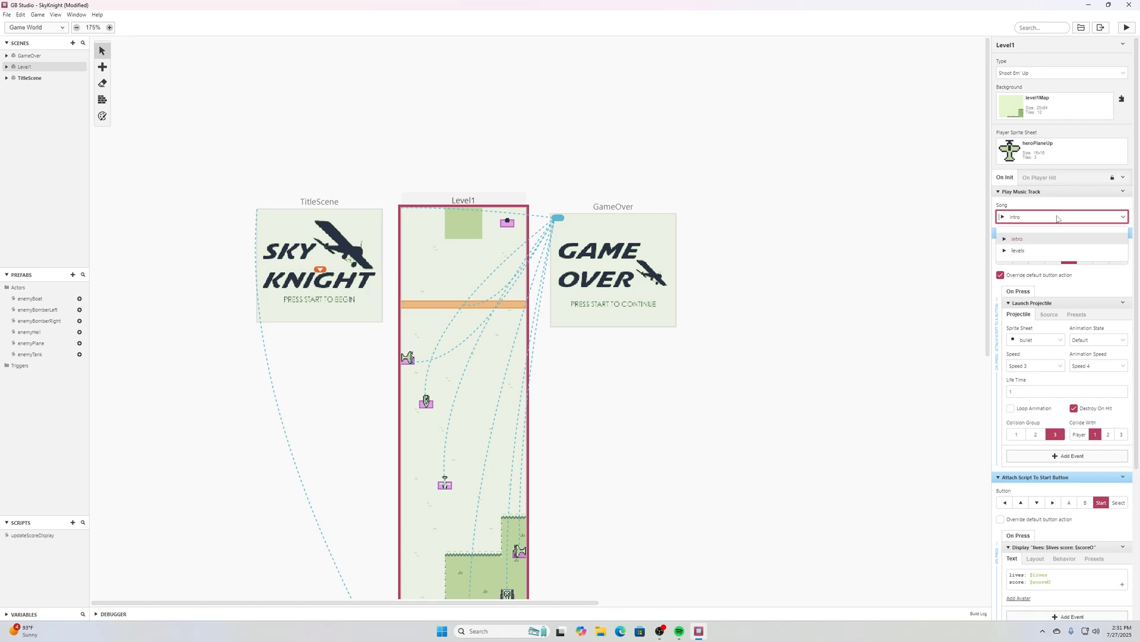
click(1050, 250)
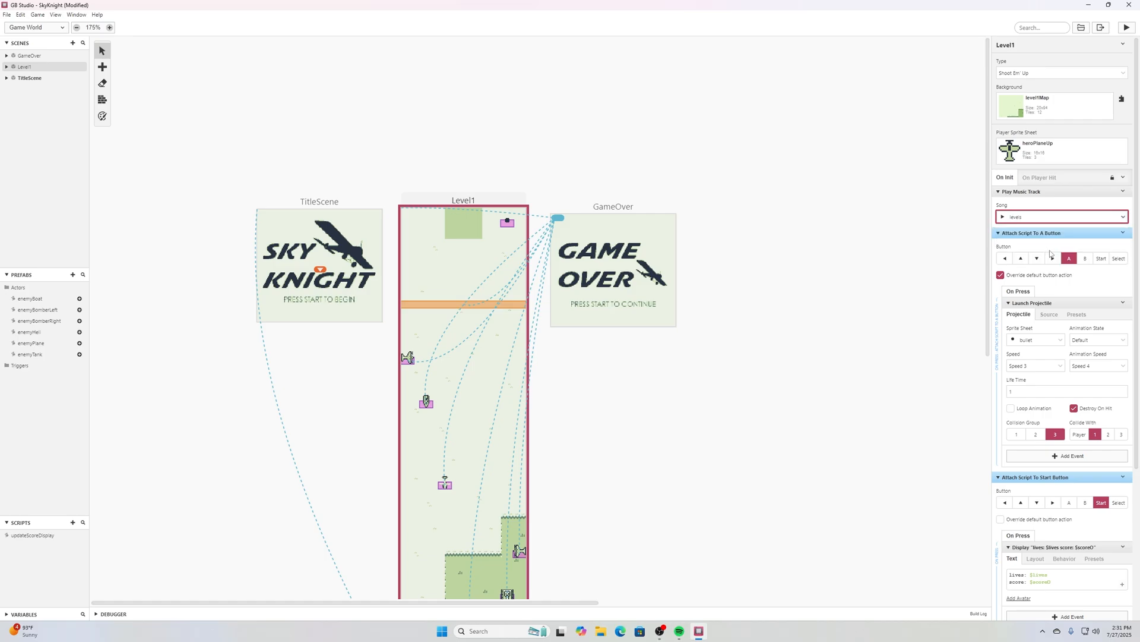
click(7, 14)
click(18, 50)
Add a Stop Music event after Change Scene in the On Press script of TitleScene's Start button.
click(379, 278)
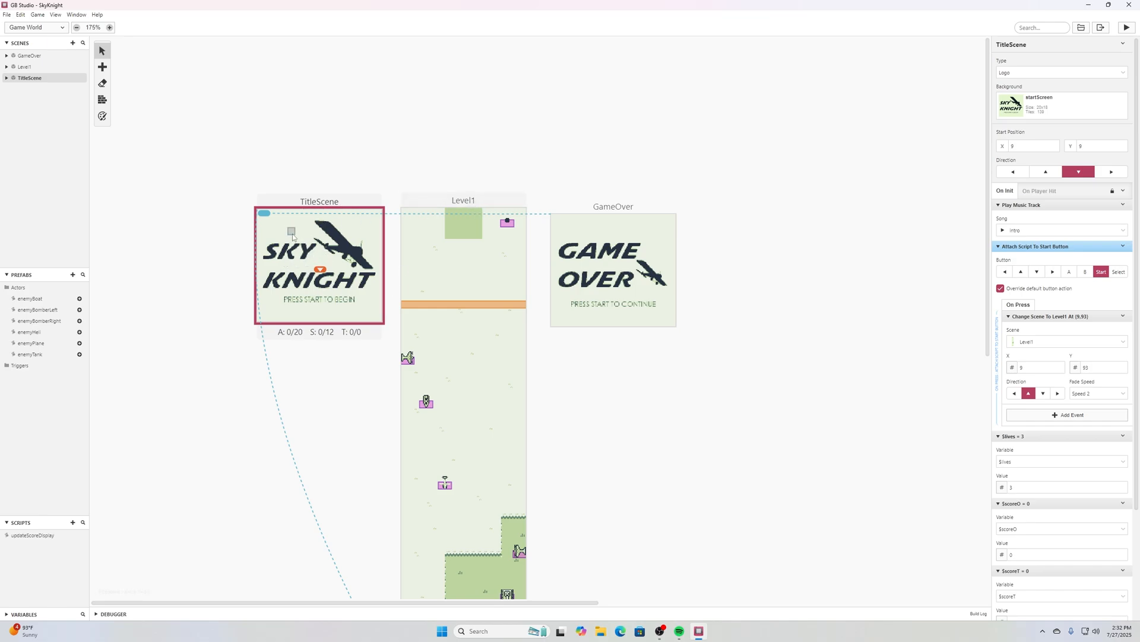
scroll(1000, 336, down, 3)
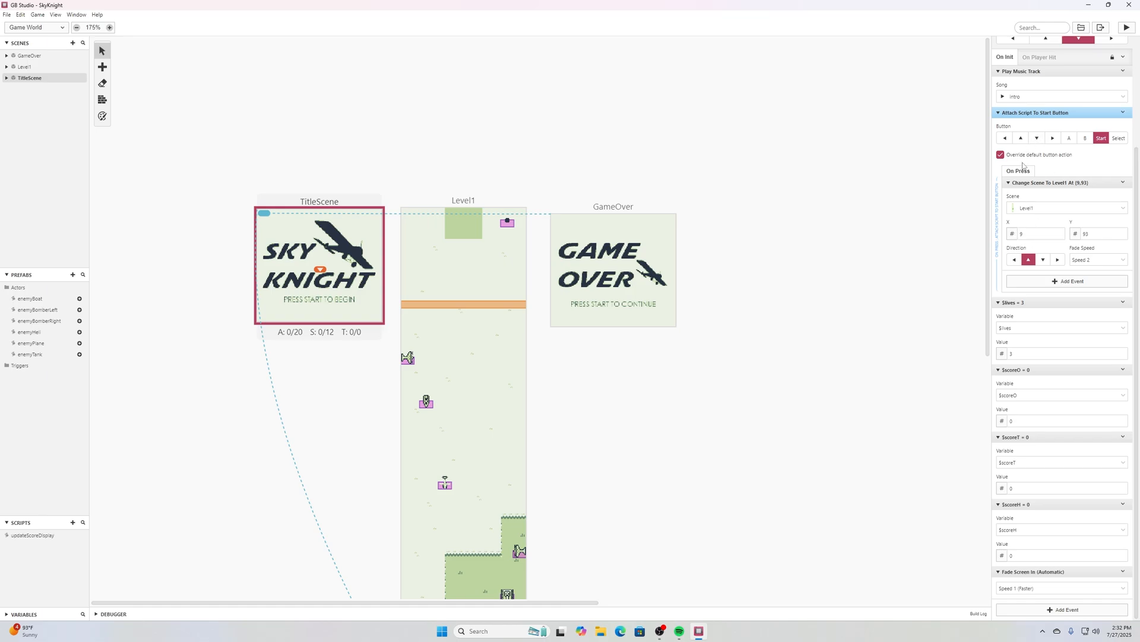
scroll(1034, 172, up, 3)
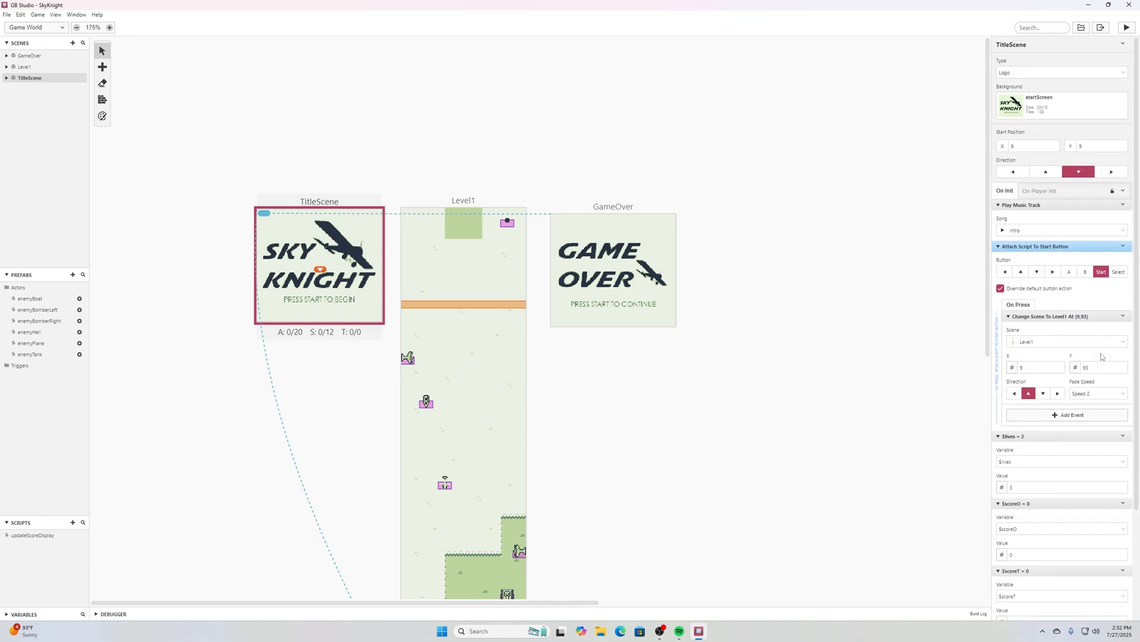
click(1052, 414)
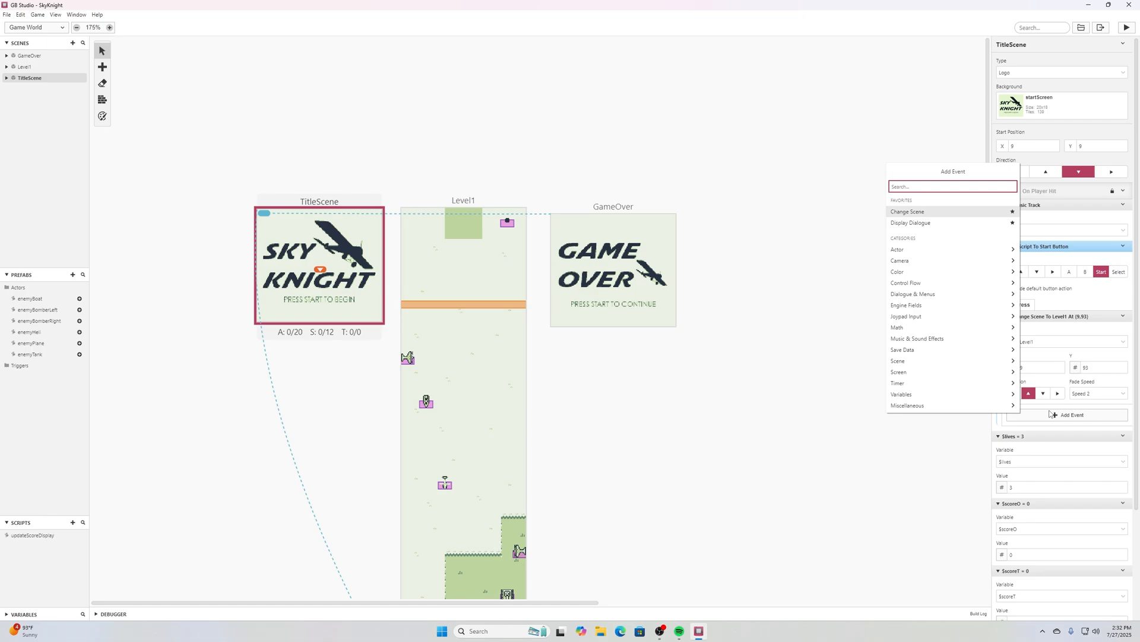
text(stop)
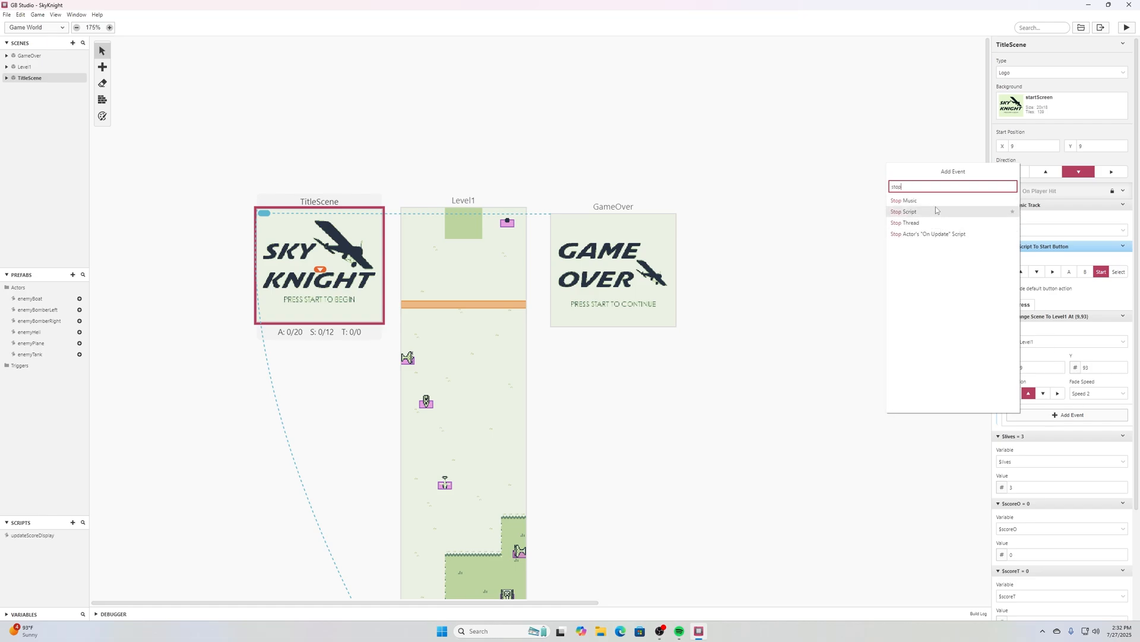
click(937, 200)
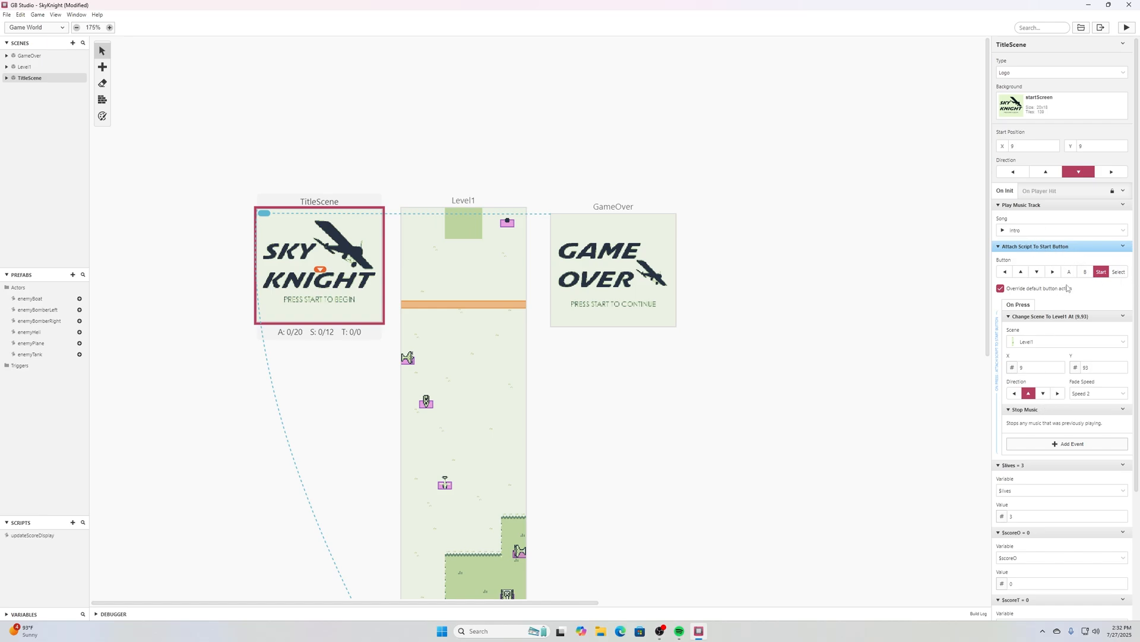
In the GameOver scene's On Init script, paste the copied Stop Music event after Deactivate Player.
scroll(1086, 264, down, 1)
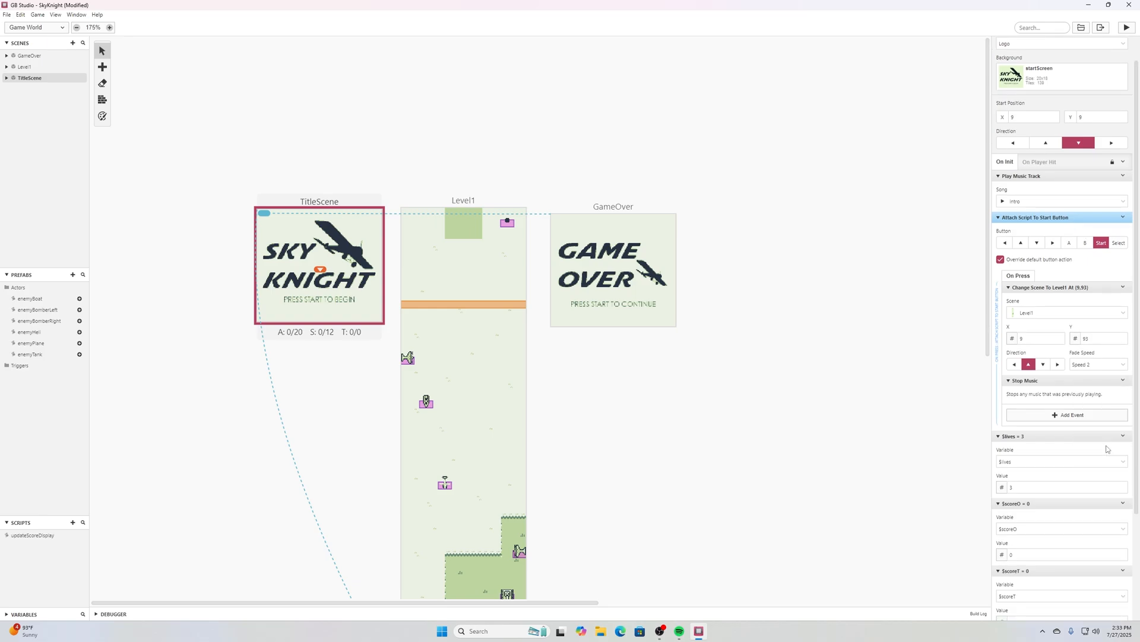
scroll(597, 316, down, 2)
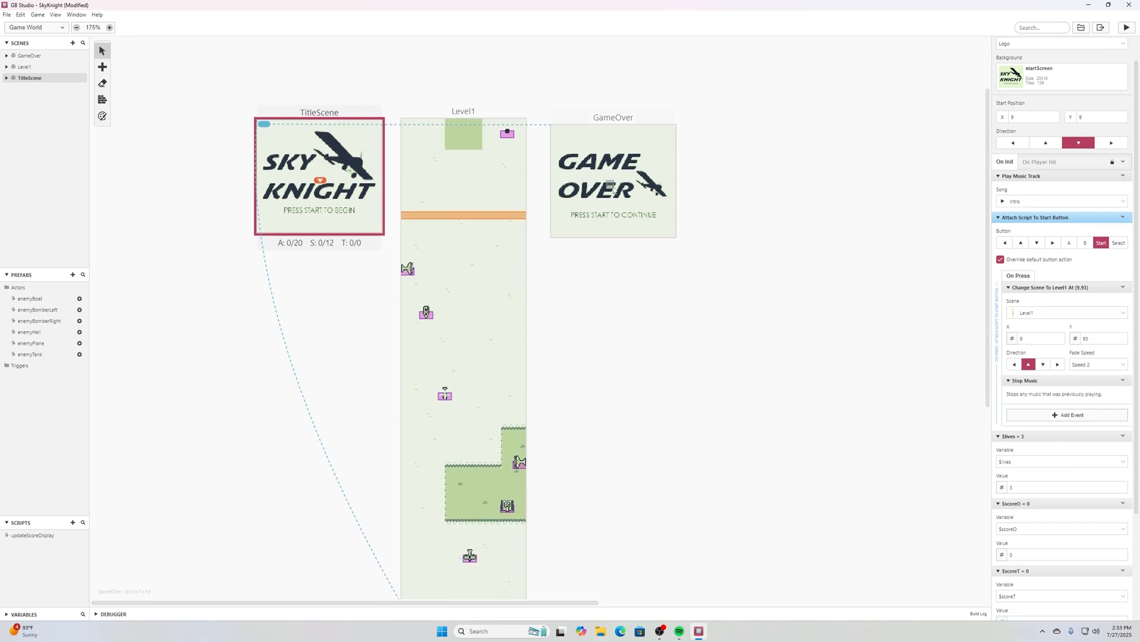
scroll(576, 389, down, 5)
scroll(580, 377, up, 5)
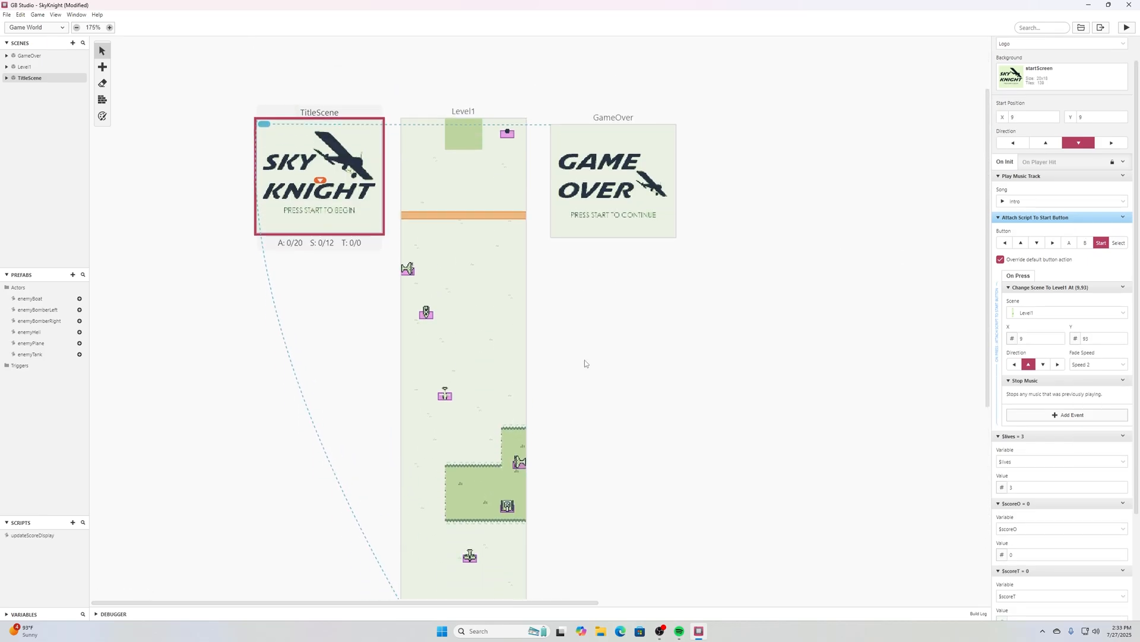
click(604, 204)
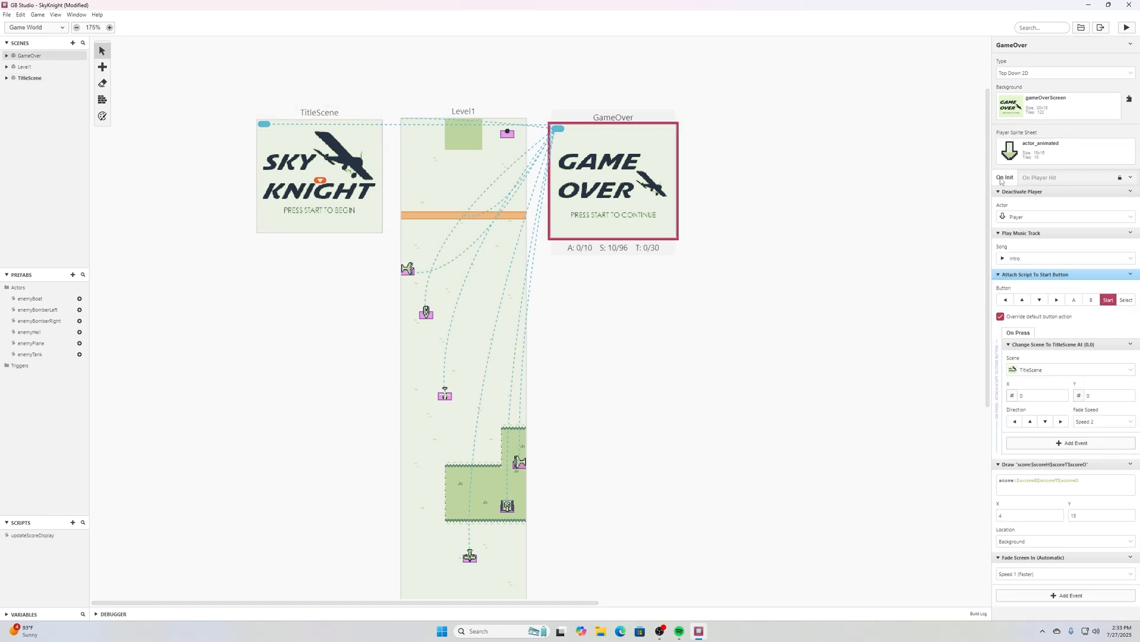
click(1130, 193)
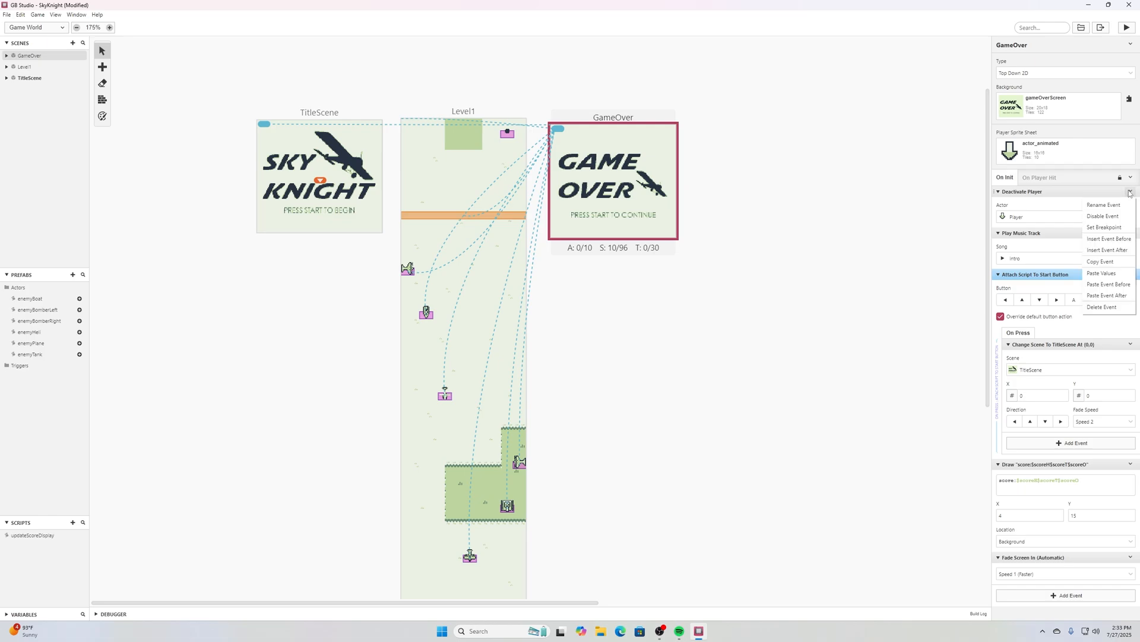
click(1124, 298)
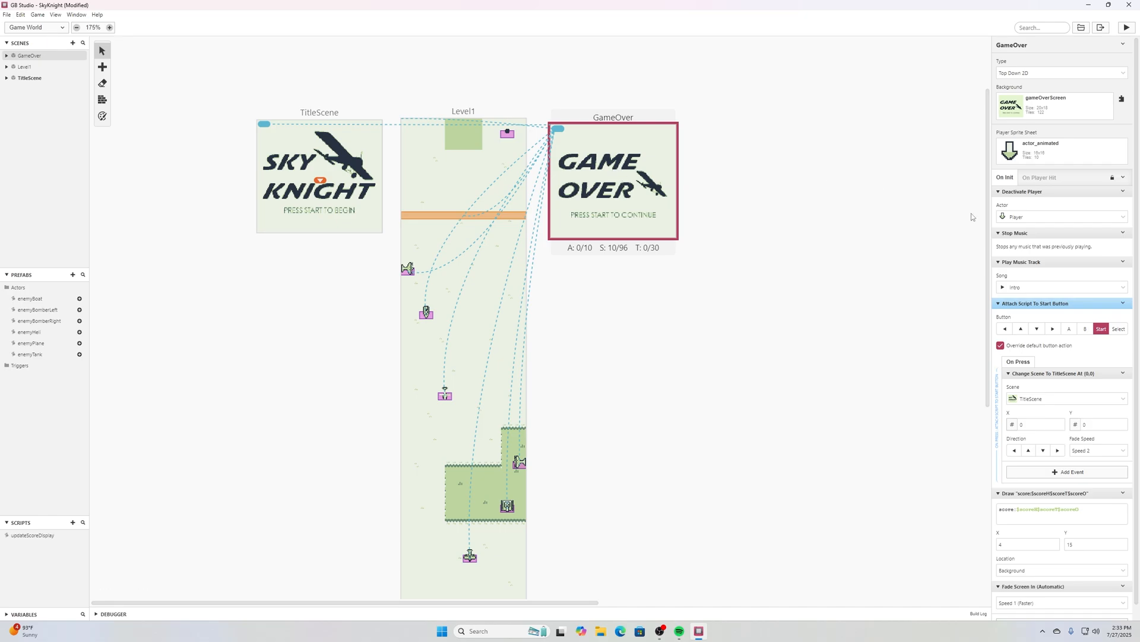
Paste the Stop Music event after Change Scene in the On Press script of GameOver's Start button.
scroll(1071, 361, down, 1)
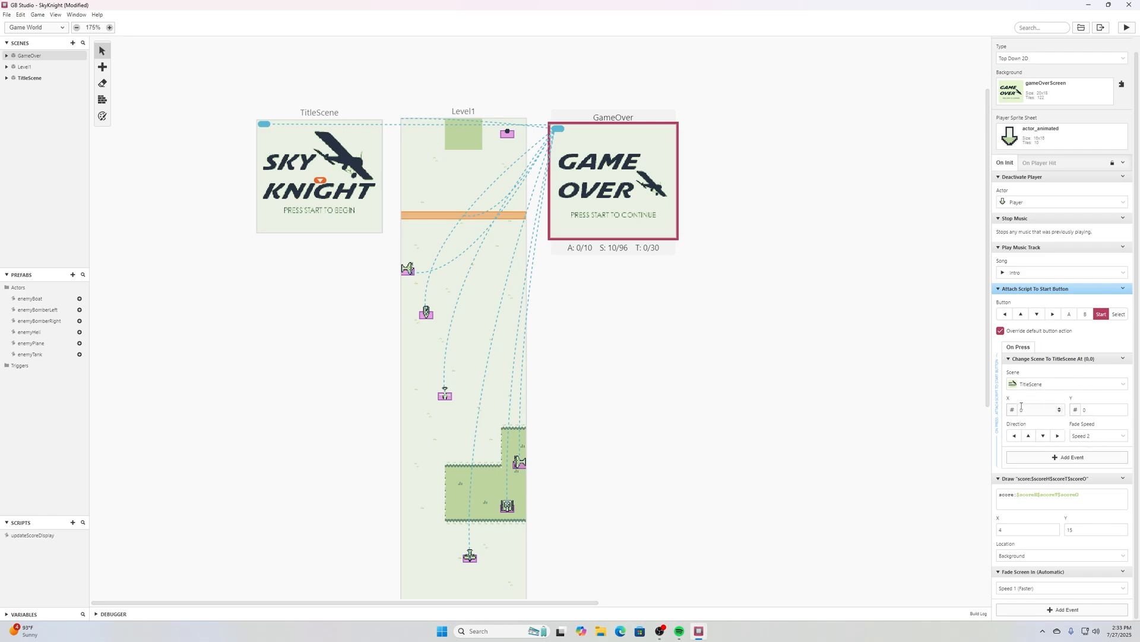
click(1074, 457)
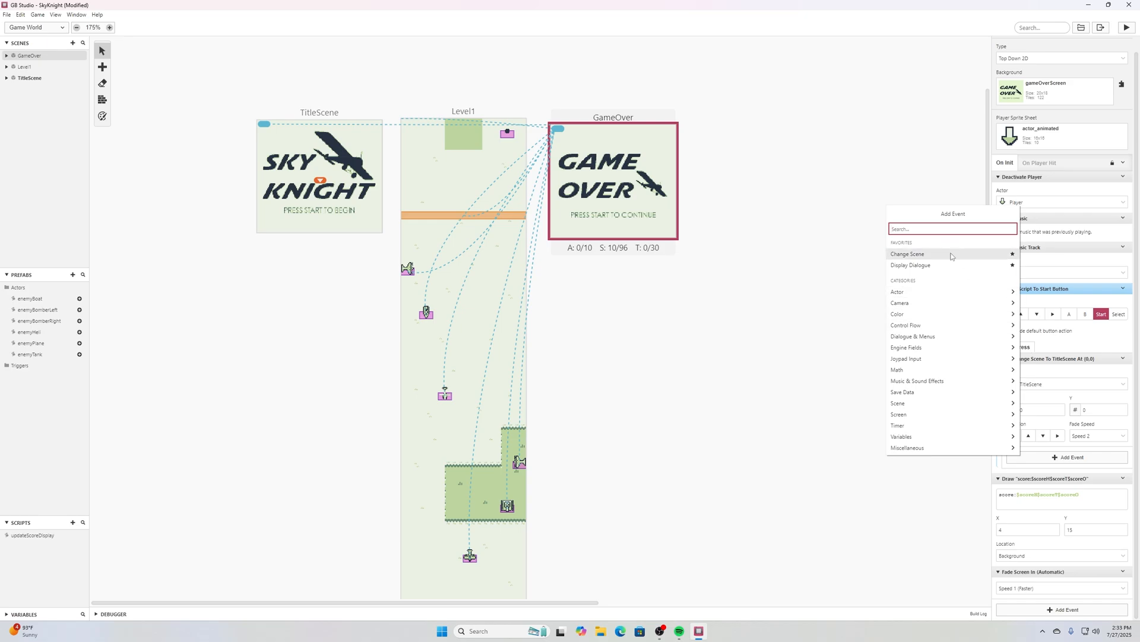
click(874, 385)
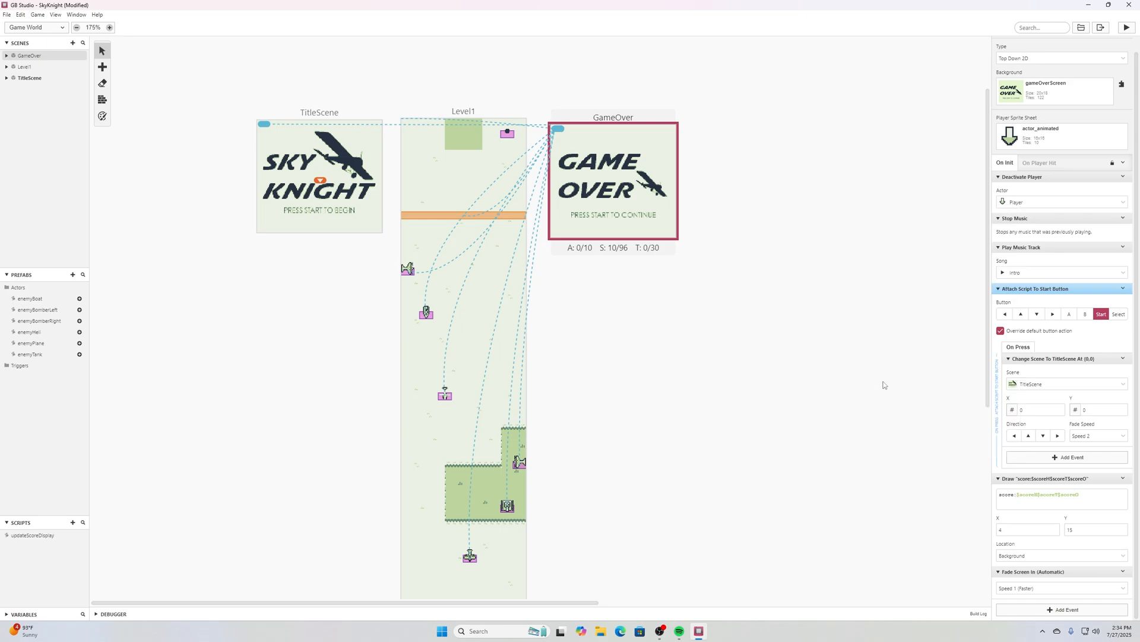
click(1124, 359)
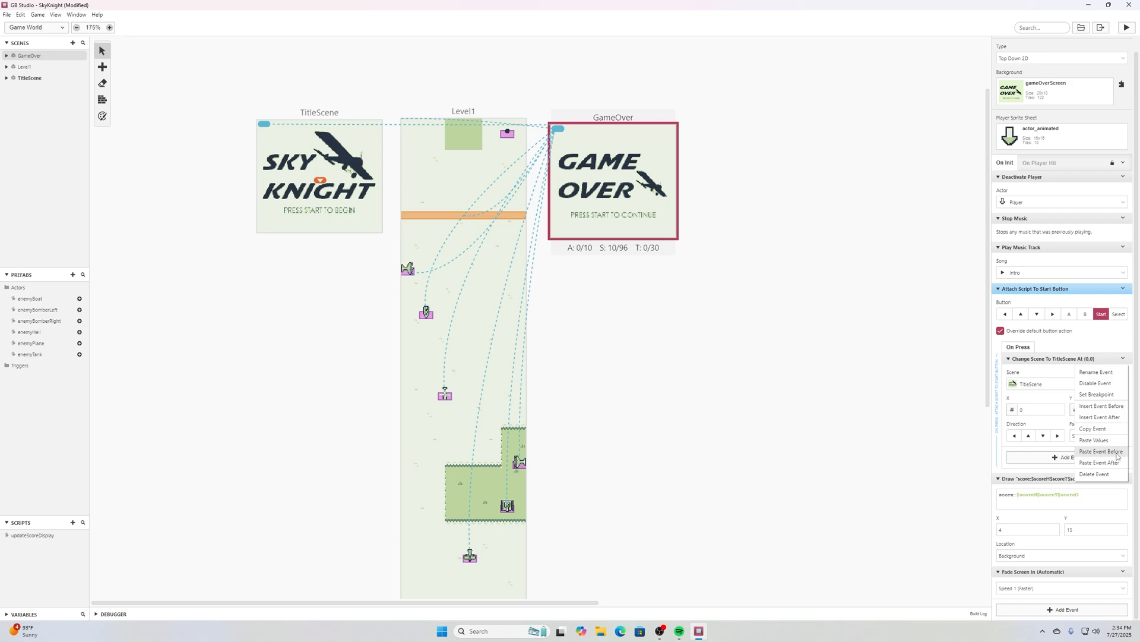
click(1099, 463)
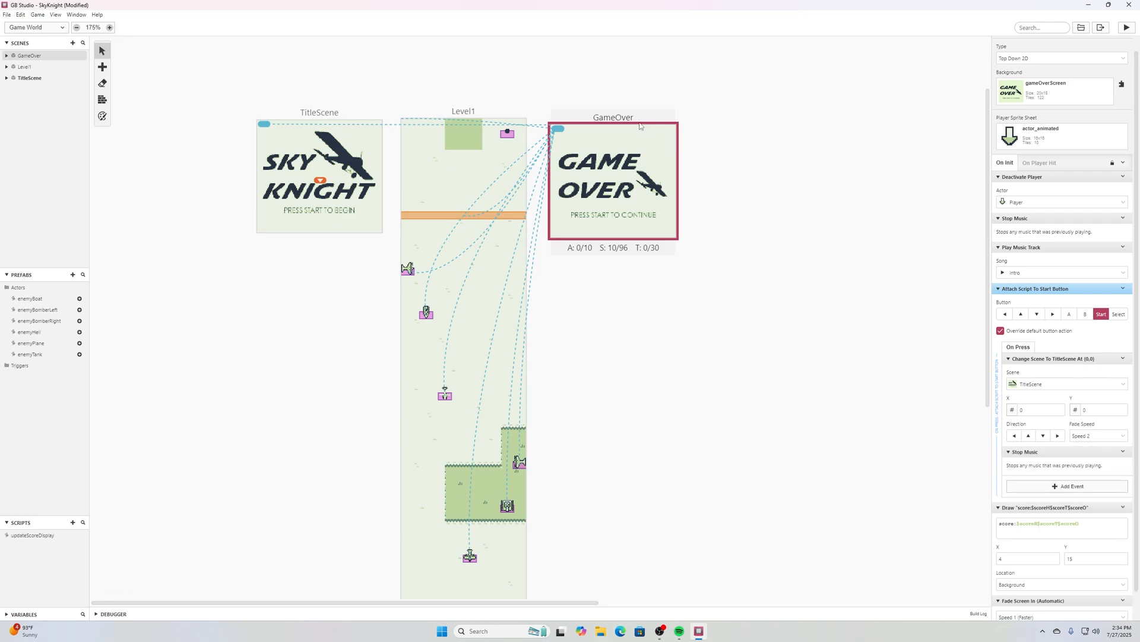
Save the project, run the game and start Level1 from its title screen.
click(6, 17)
click(44, 47)
click(1127, 27)
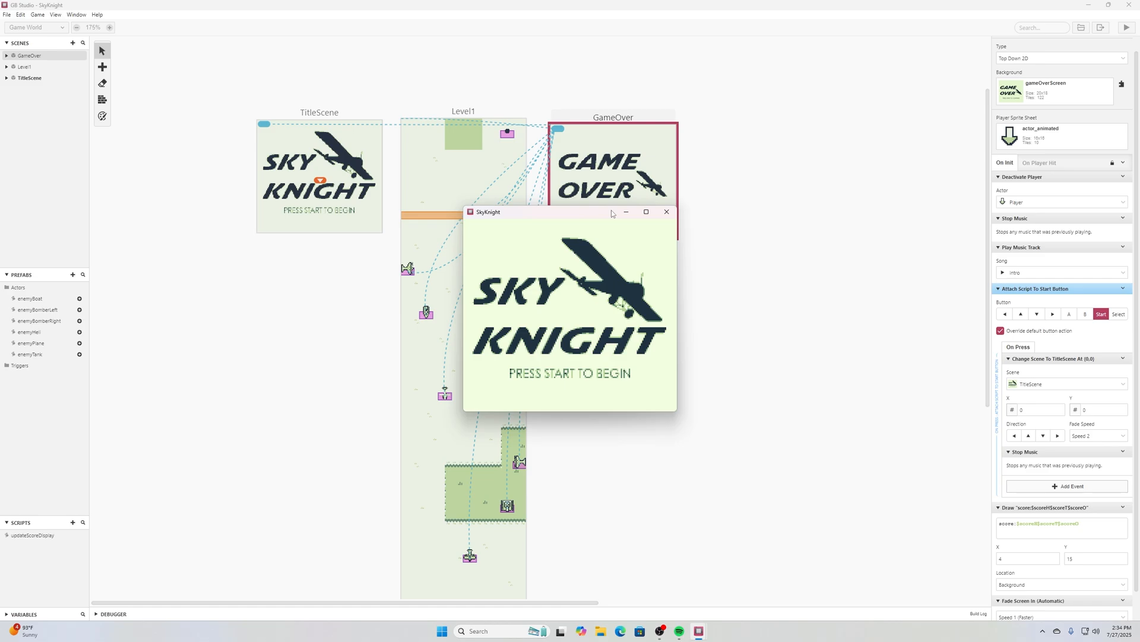
key(Return)
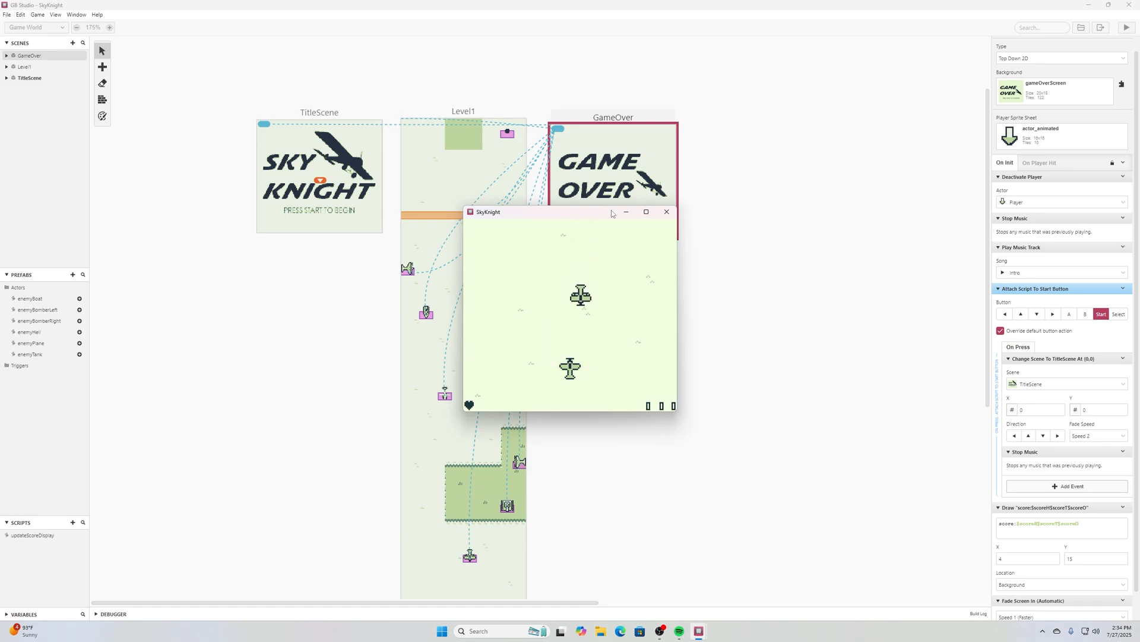
Play Level1, steering the plane and shooting enemies until the game over screen, to check the music changes, and close the game window.
key(z)
key(Left)
key(Right)
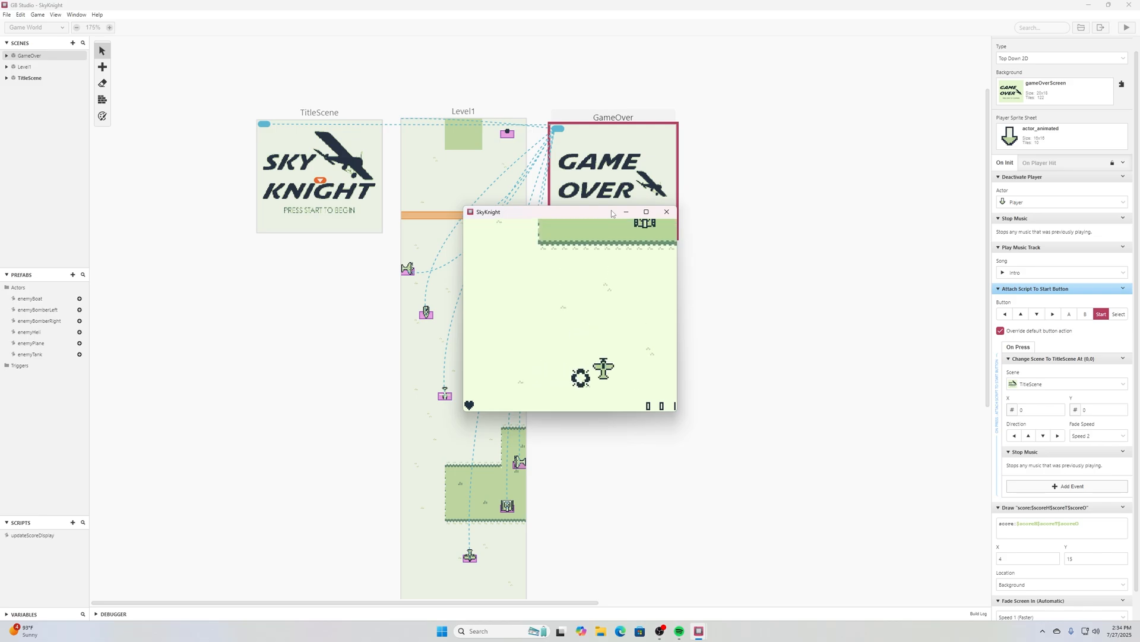
key(z)
key(Left)
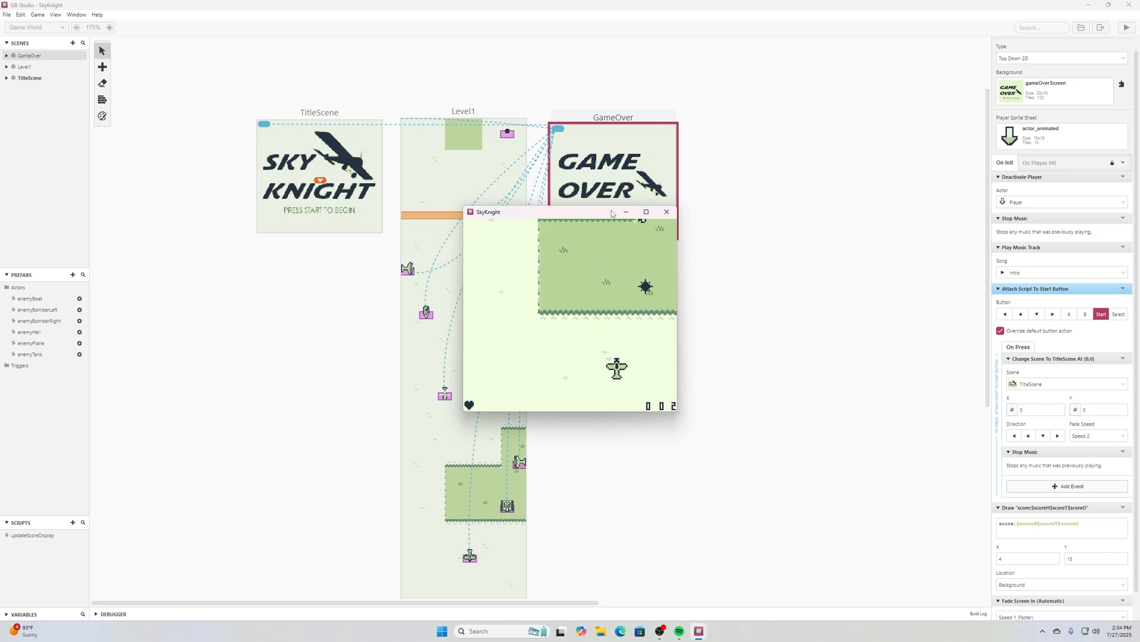
key(z)
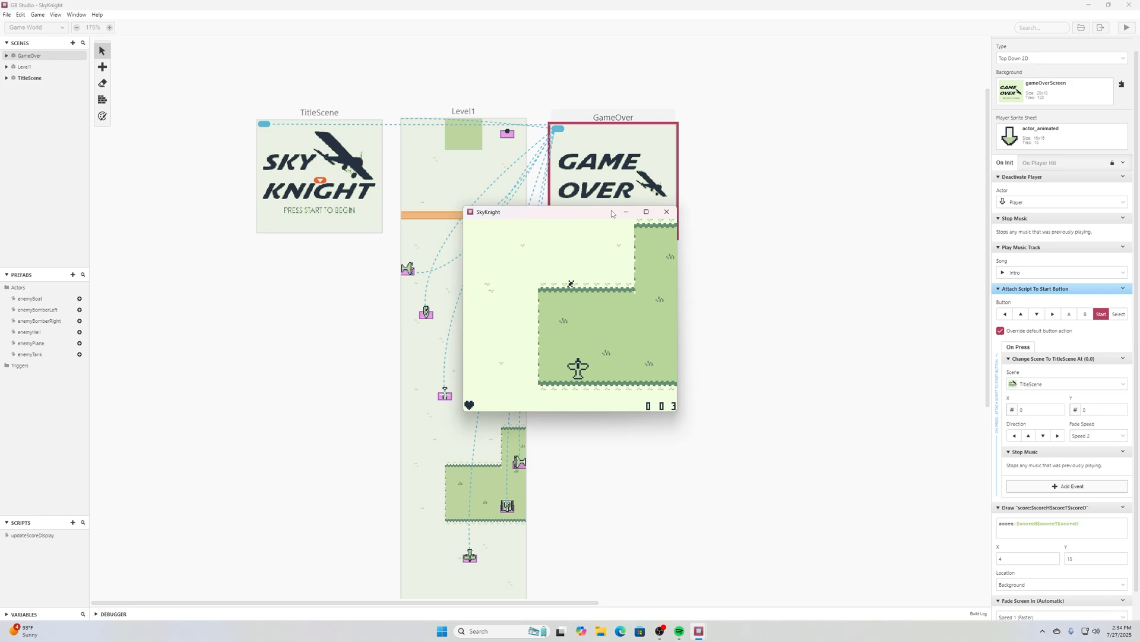
key(Right)
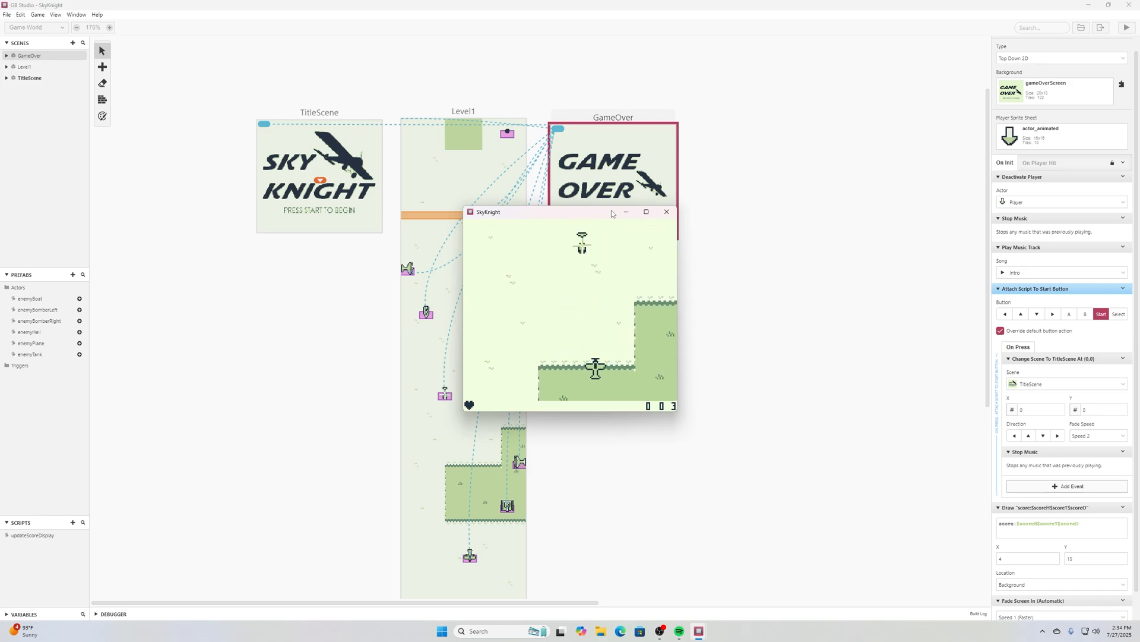
key(z)
key(Right)
key(z)
key(Left)
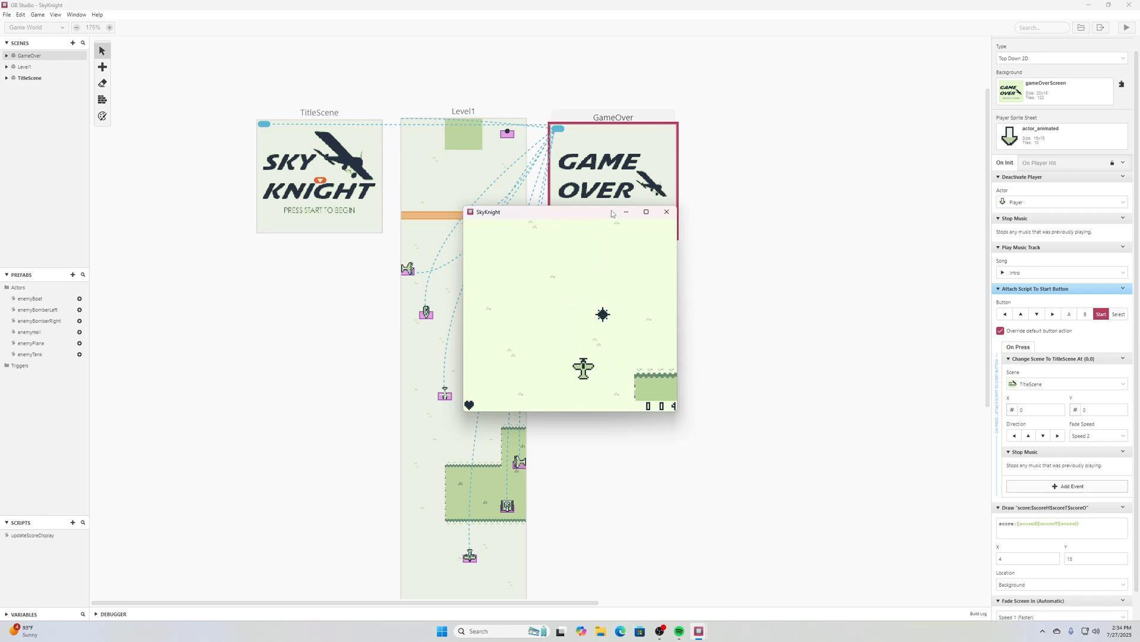
key(Left)
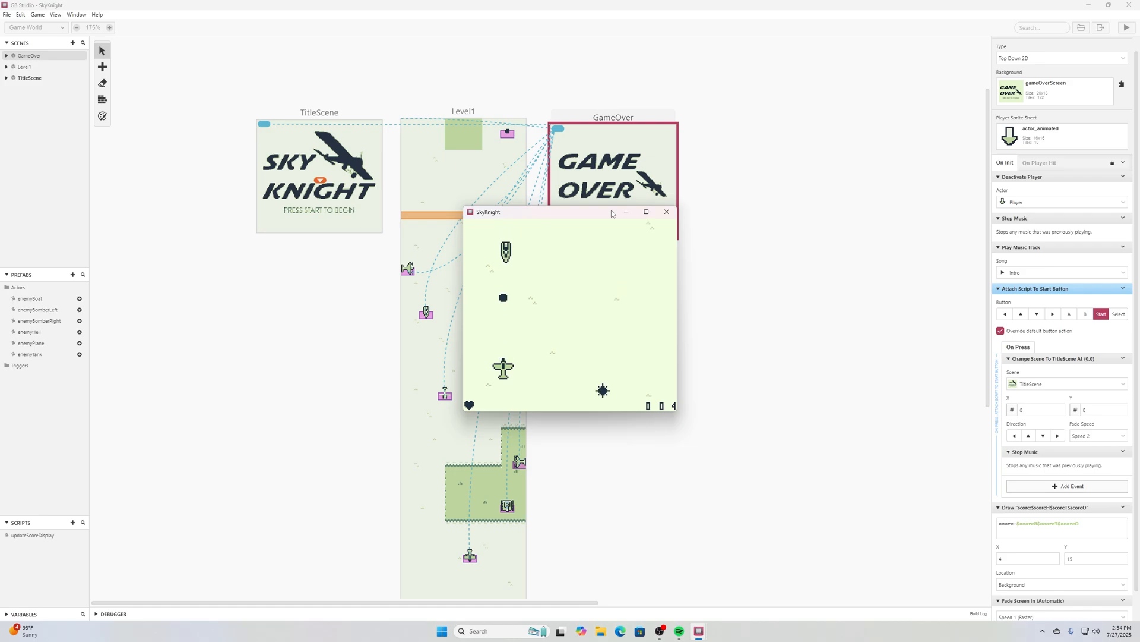
key(z)
key(Right)
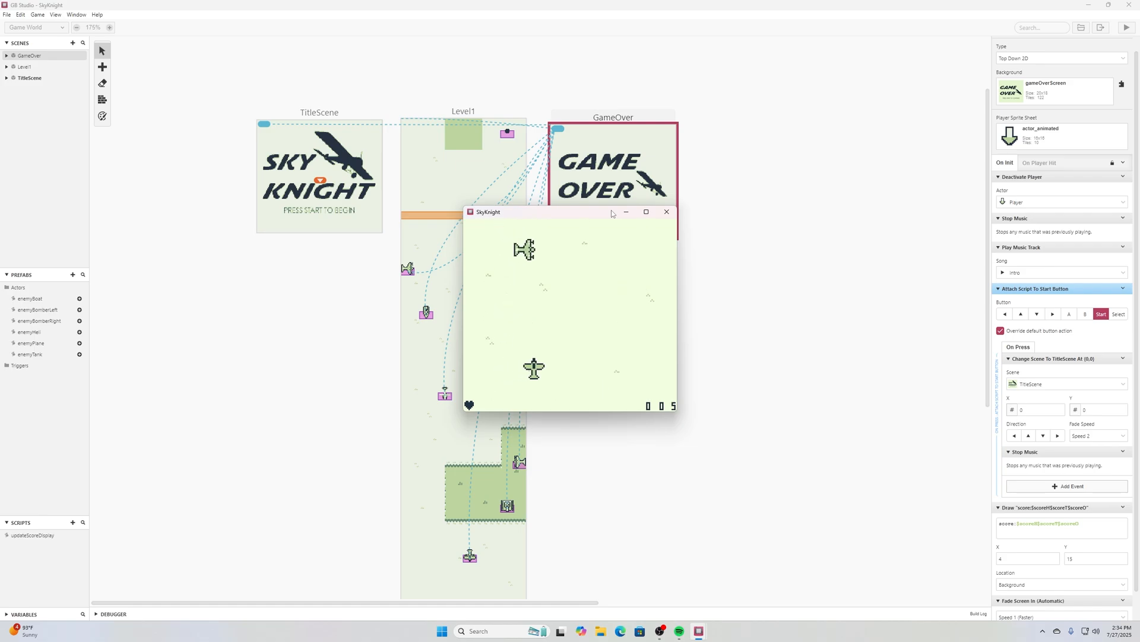
key(Right)
key(z)
key(Left)
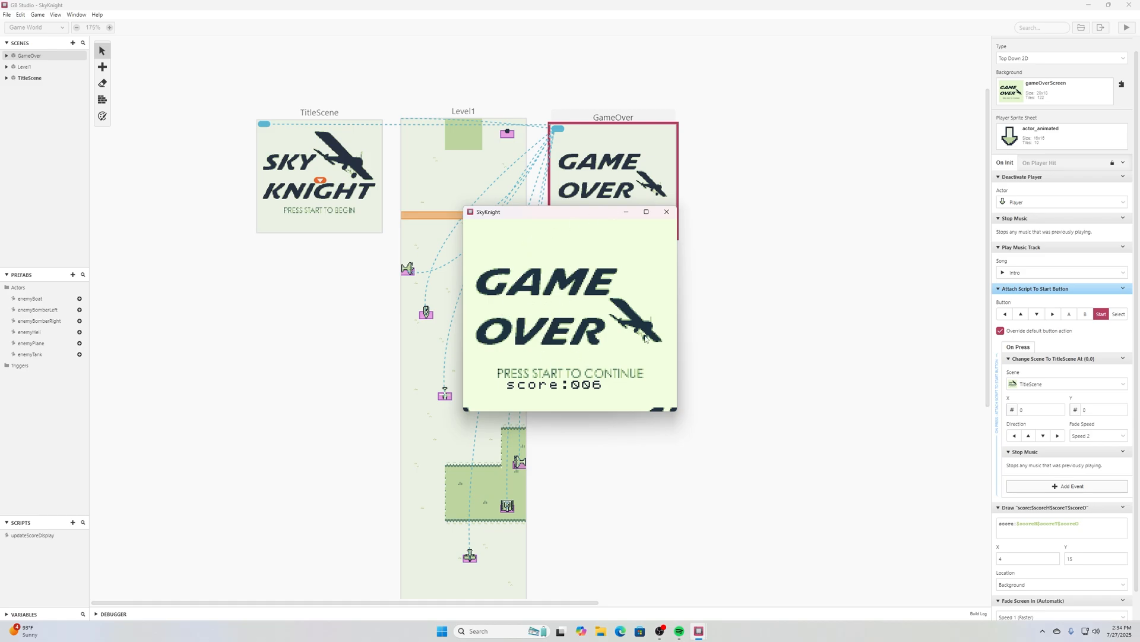
click(667, 213)
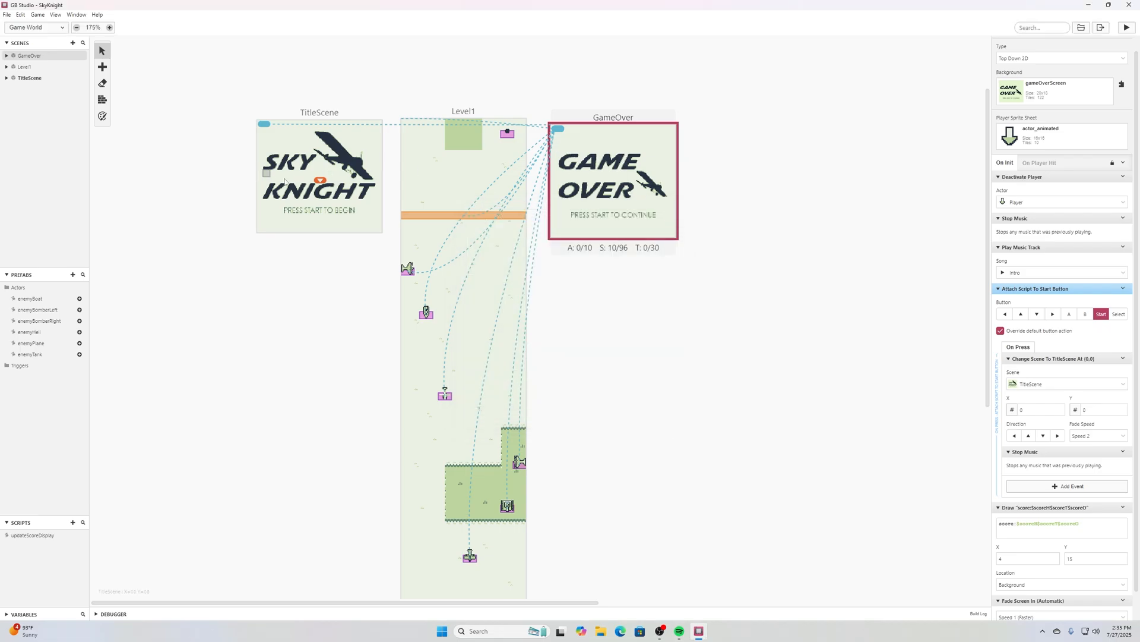
Examine the music events in TitleScene's On Init script and look over the enemies placed in Level1.
click(288, 114)
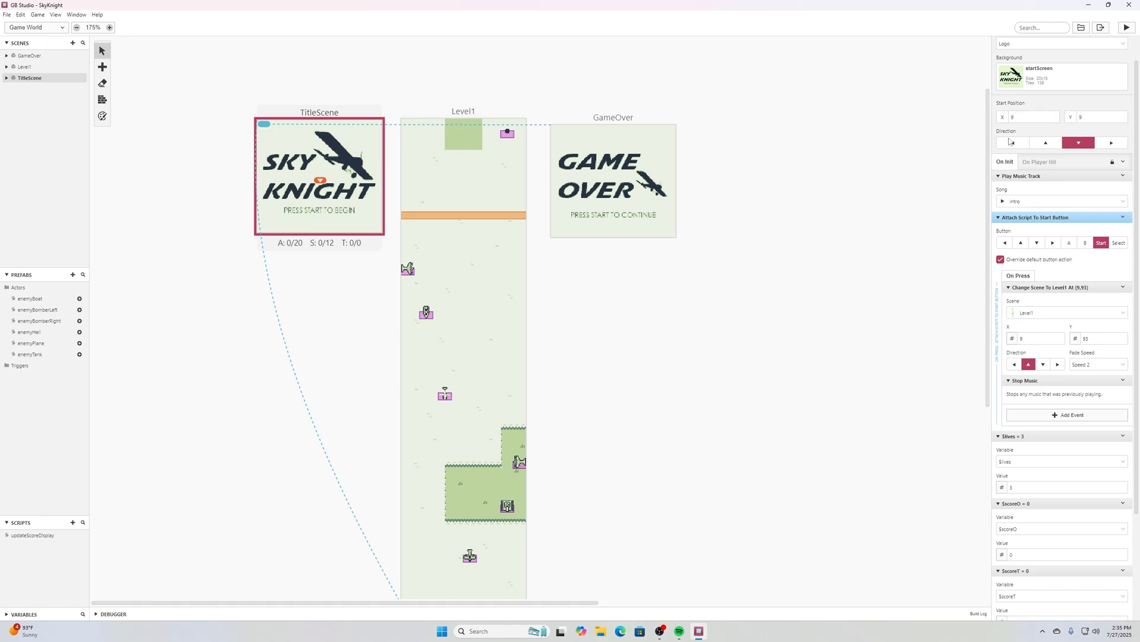
click(1124, 176)
click(1123, 177)
scroll(754, 293, down, 5)
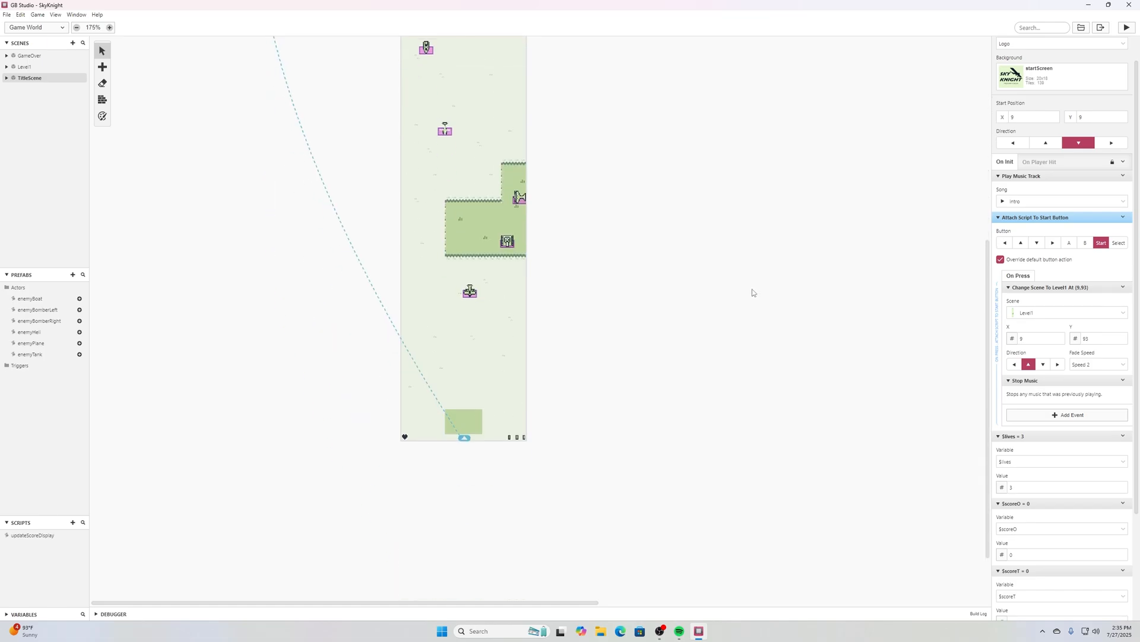
scroll(750, 285, up, 3)
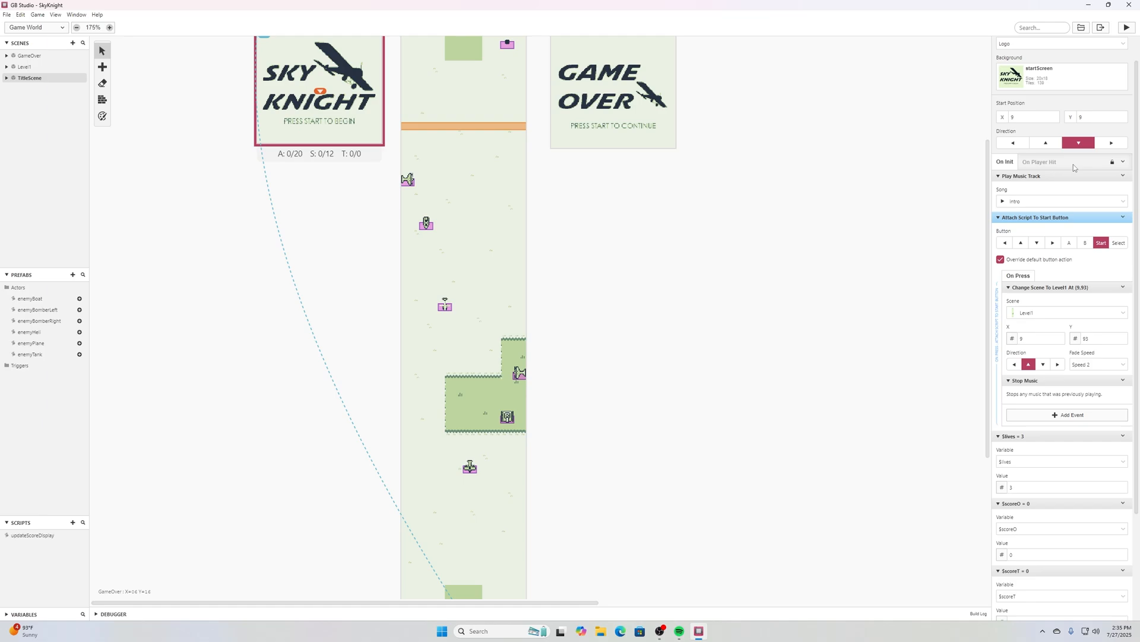
scroll(564, 231, down, 3)
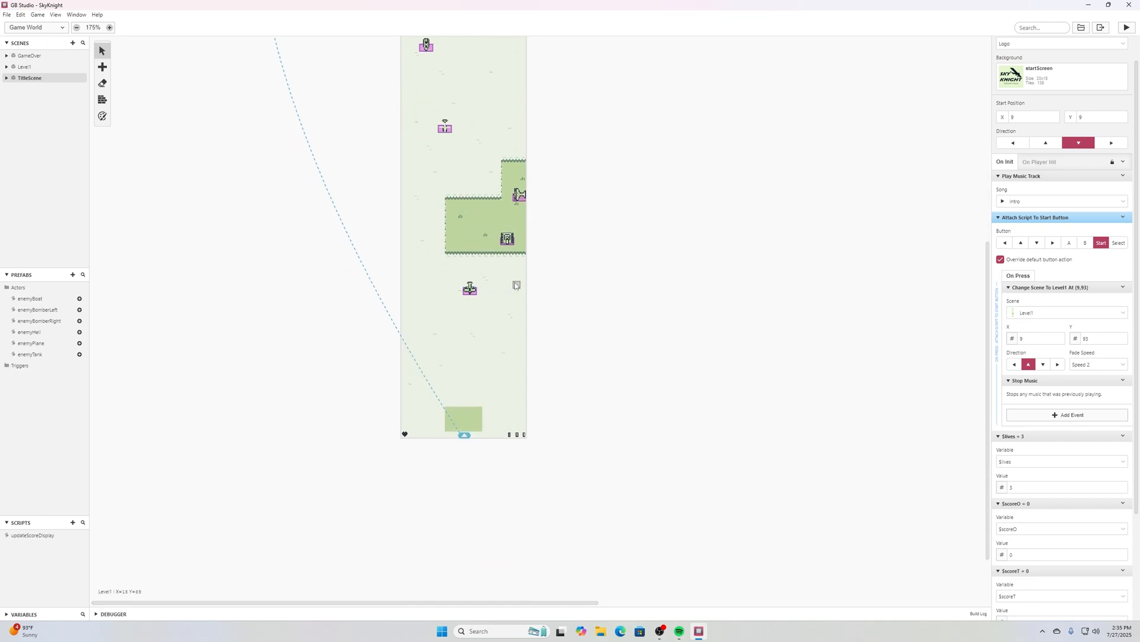
scroll(473, 338, up, 1)
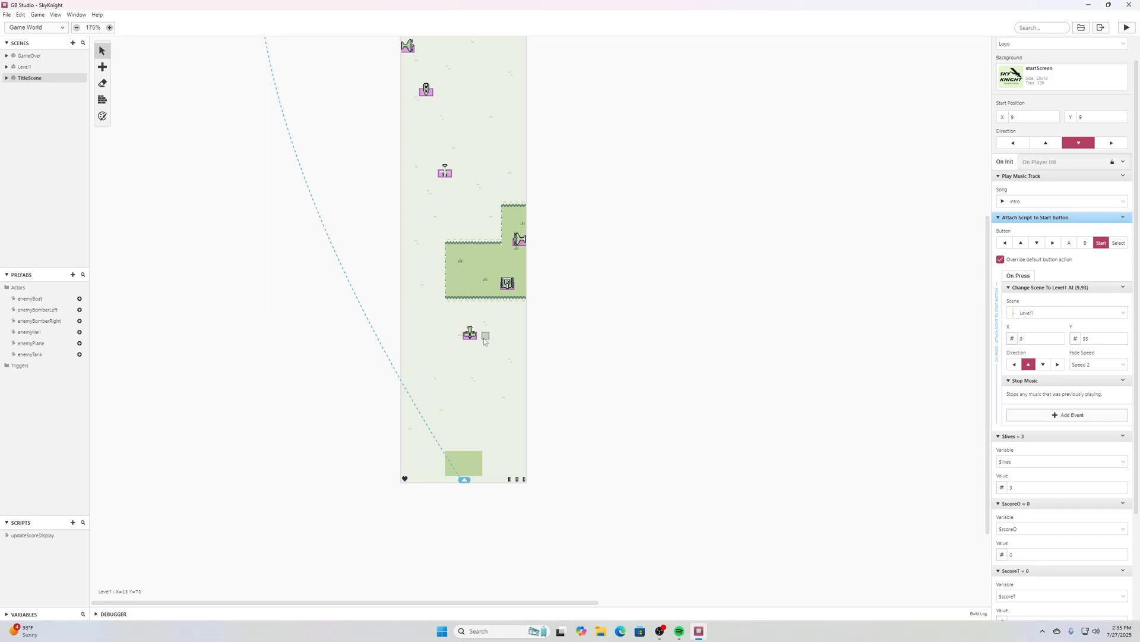
Insert a Play Sound Effect event set to Crash after Deactivate Self in the On Hit Player script of Level1's lowest enemy plane.
click(472, 335)
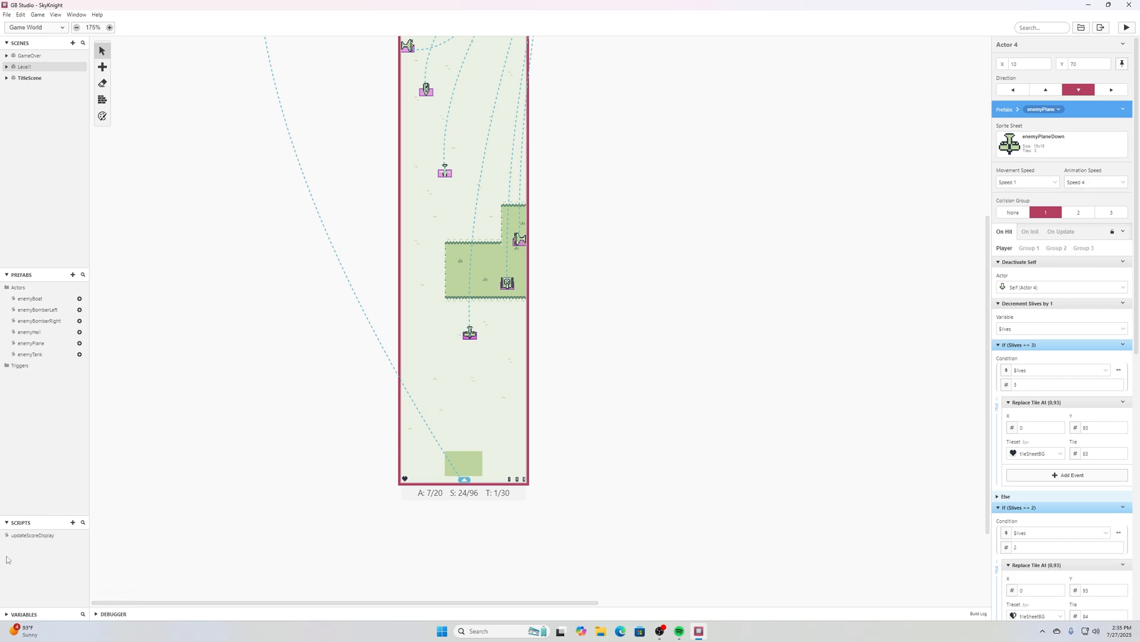
scroll(1050, 423, down, 2)
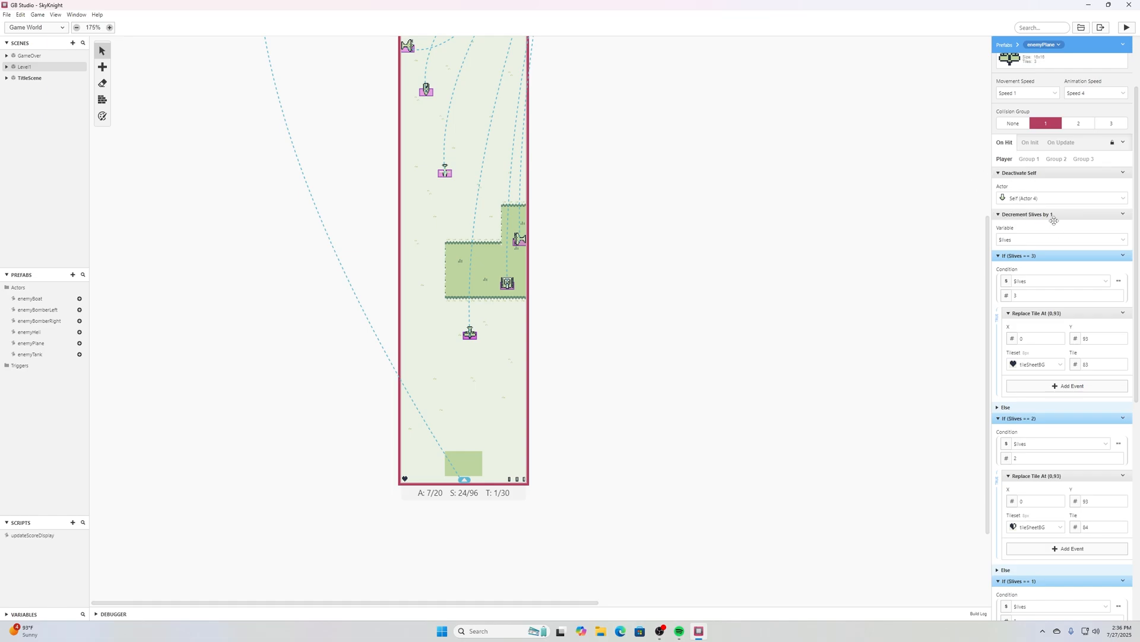
scroll(1058, 220, up, 2)
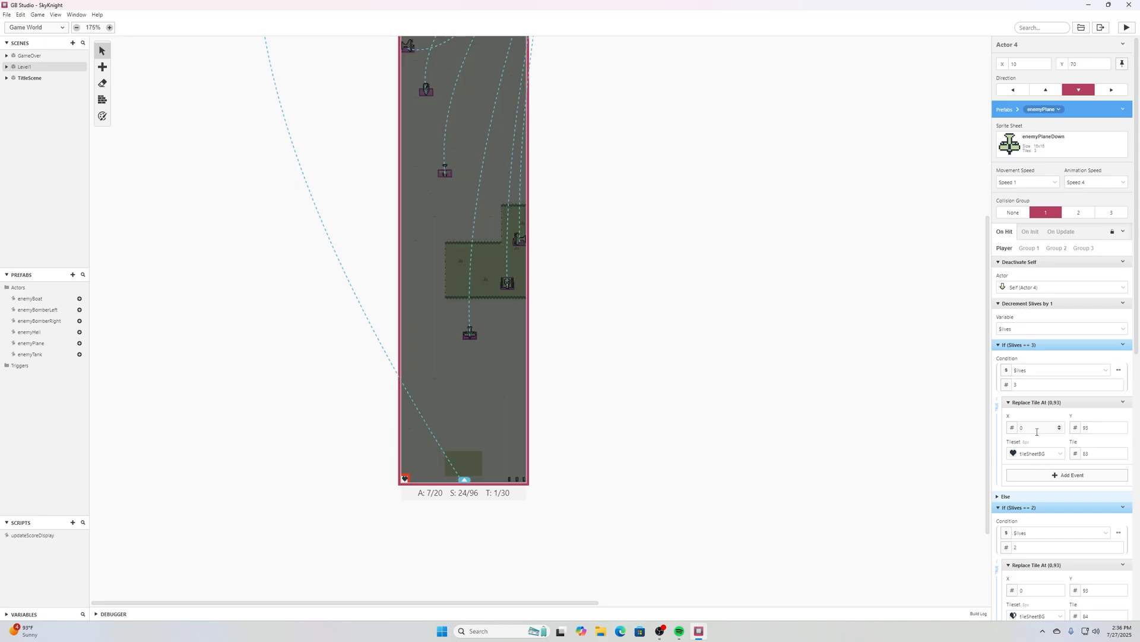
scroll(1037, 432, down, 2)
click(1123, 127)
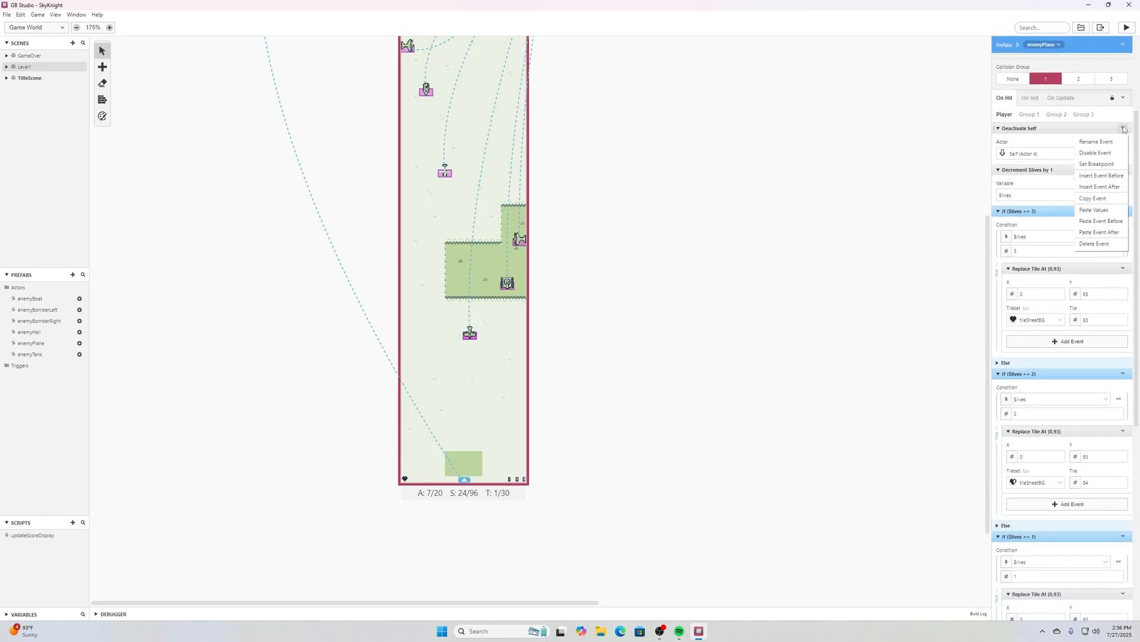
click(1106, 188)
text(sound)
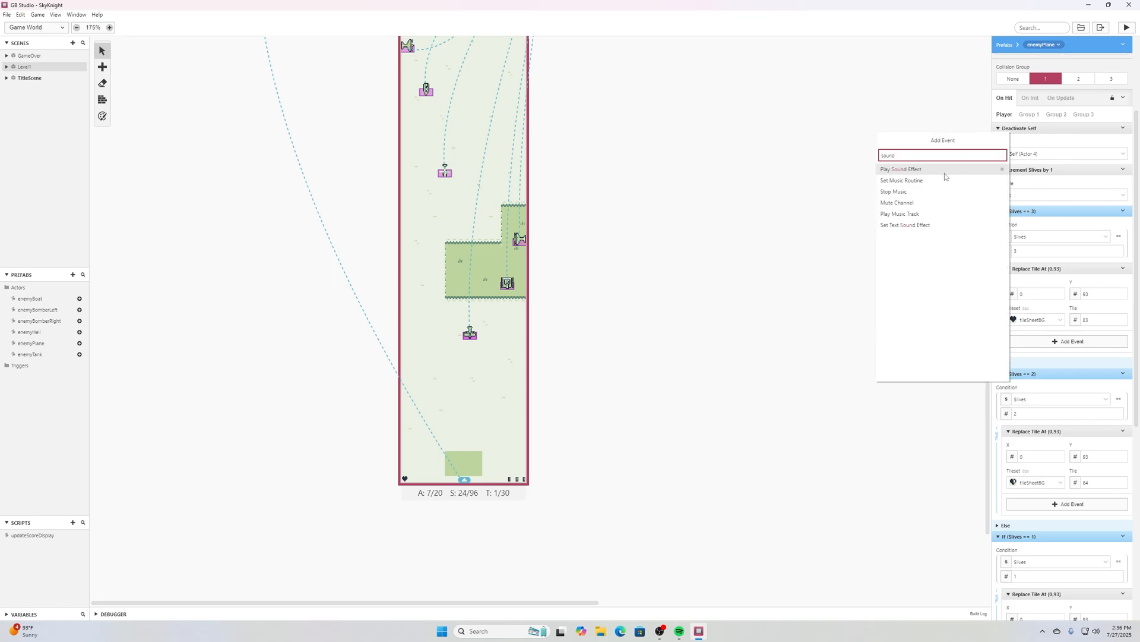
click(946, 170)
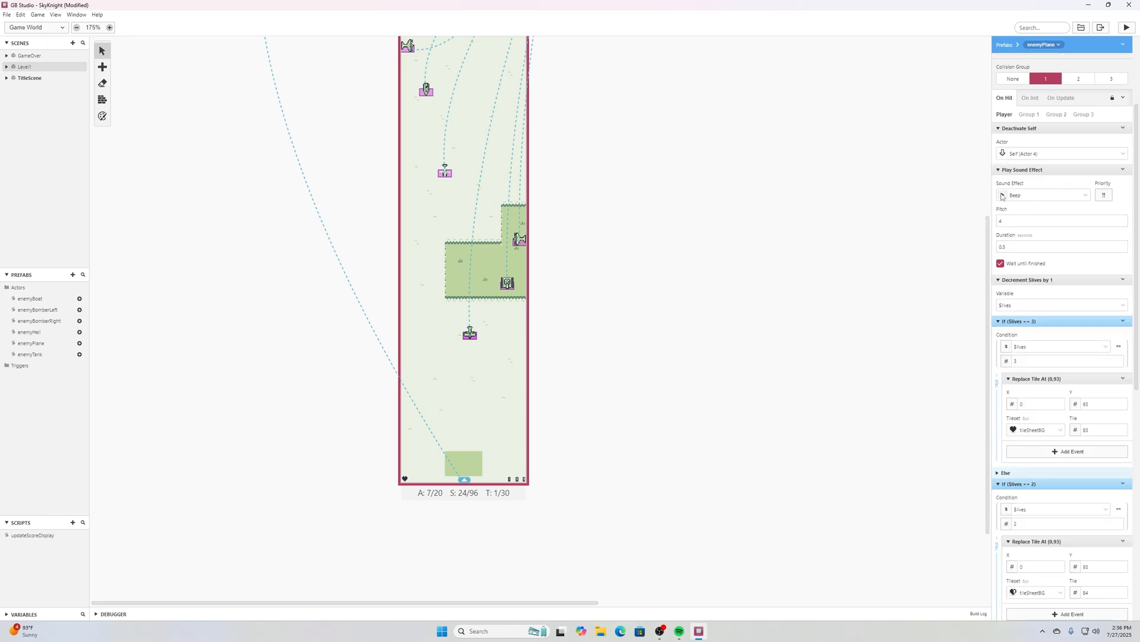
click(1086, 195)
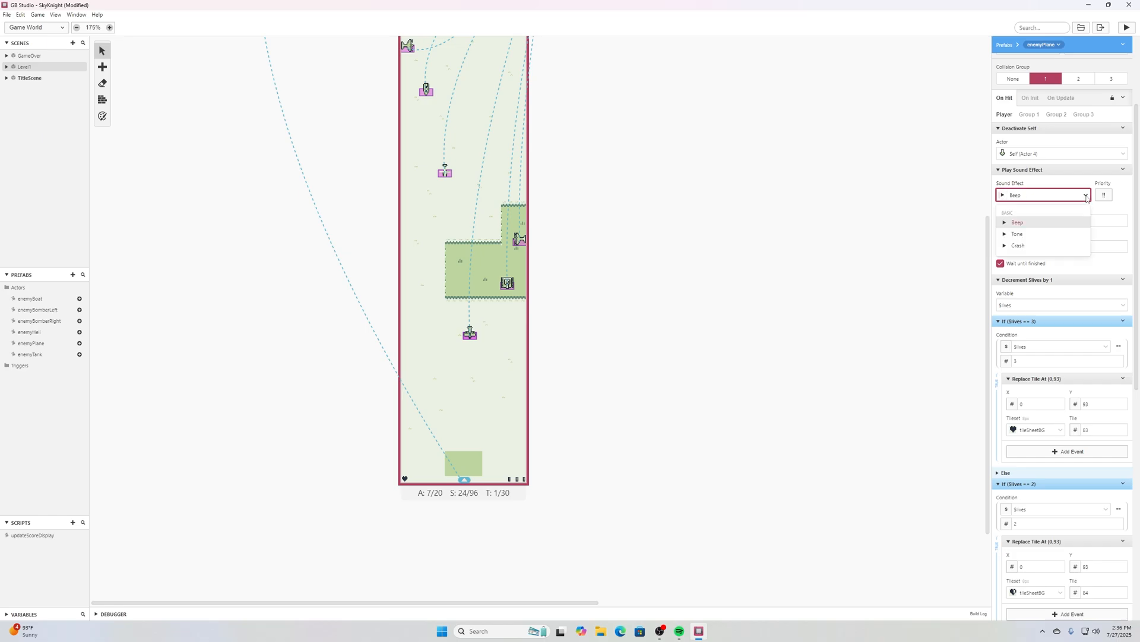
click(1021, 246)
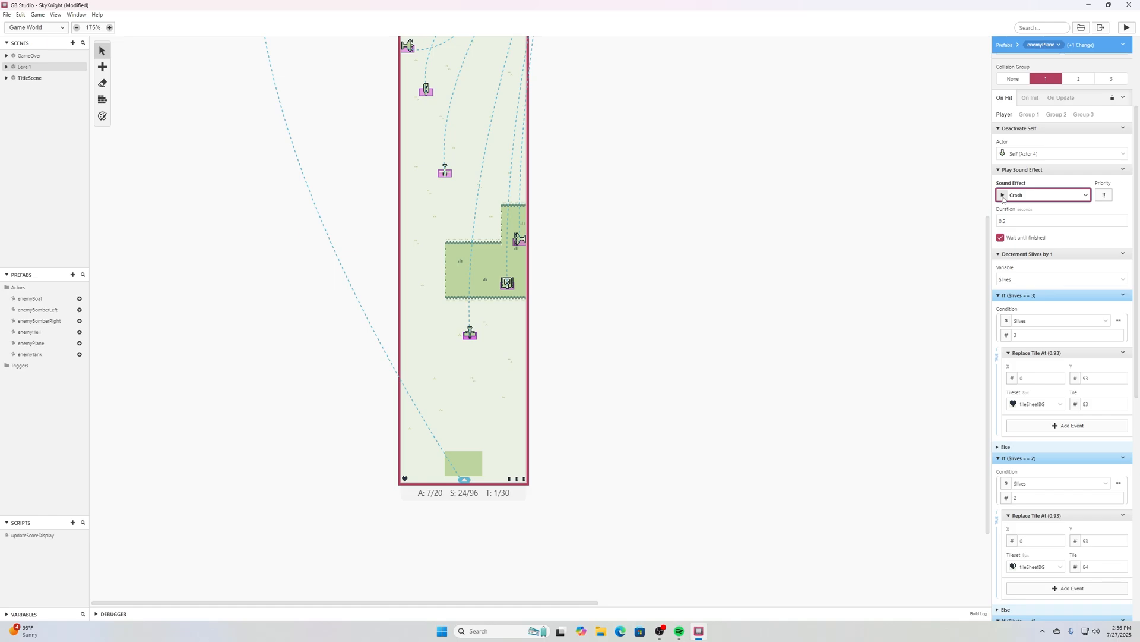
Copy the enemy plane's Play Sound Effect event and apply the plane's changes to the enemyPlane prefab.
click(1123, 171)
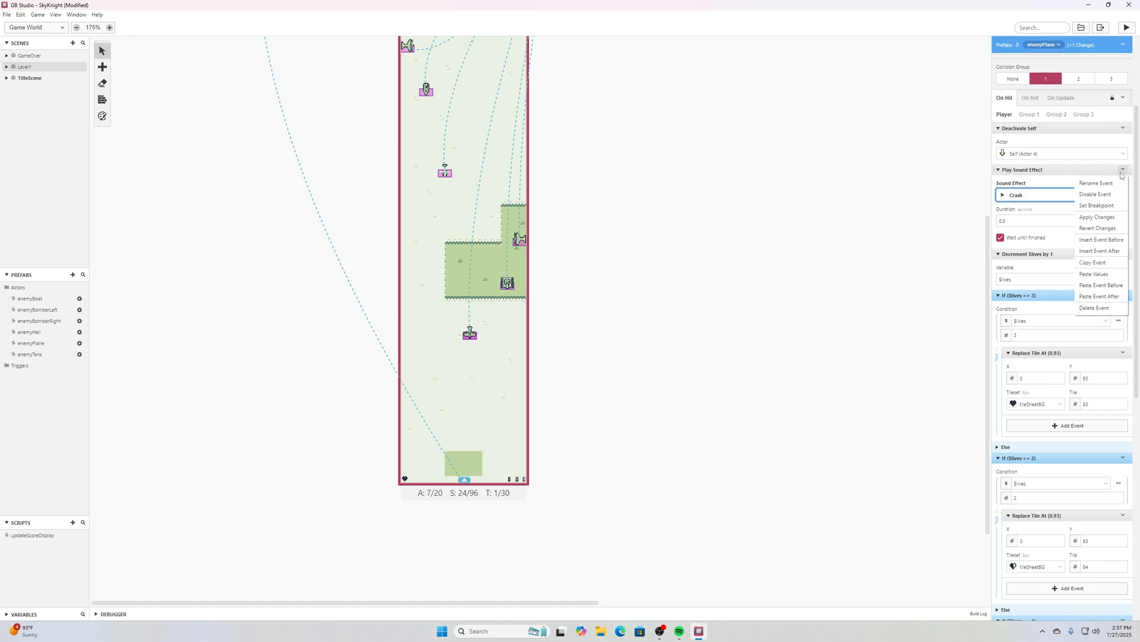
click(1106, 264)
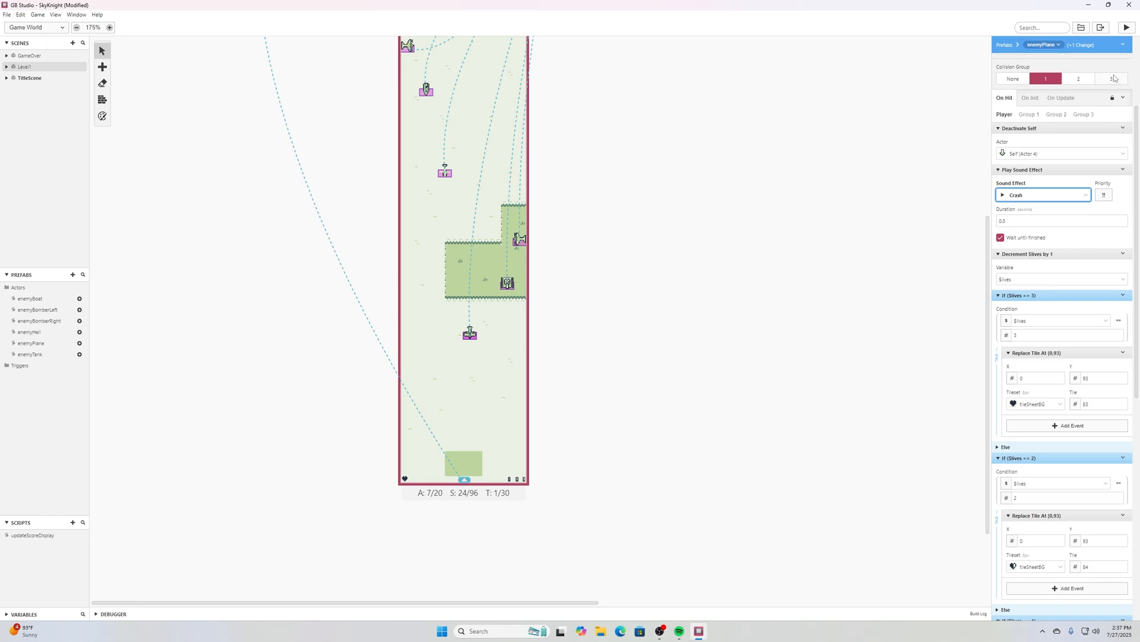
click(1123, 45)
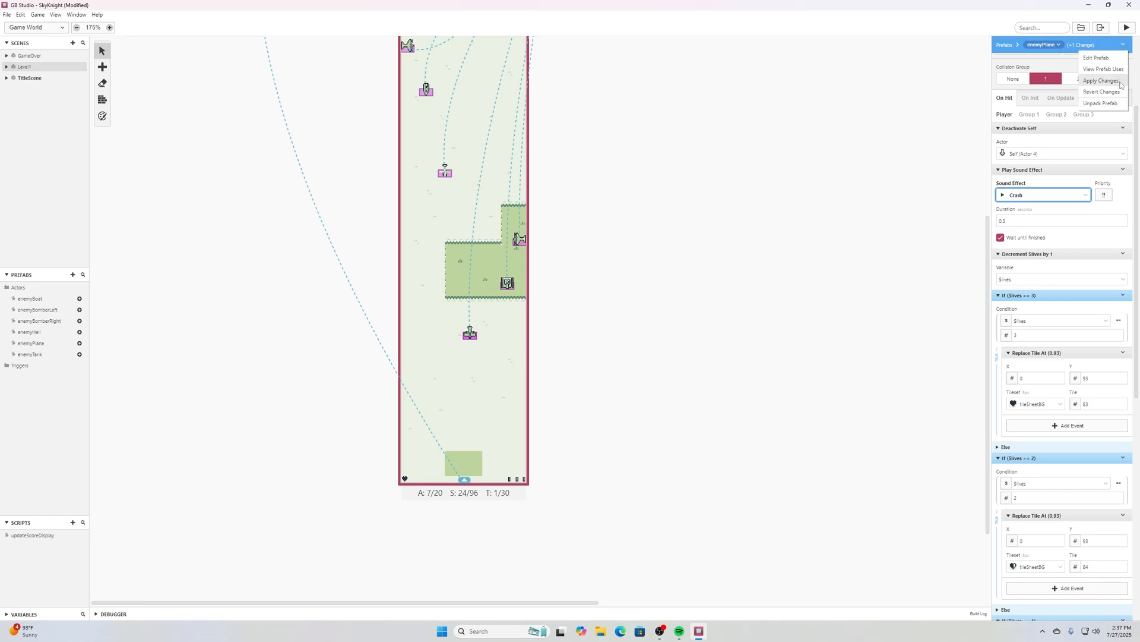
click(1120, 83)
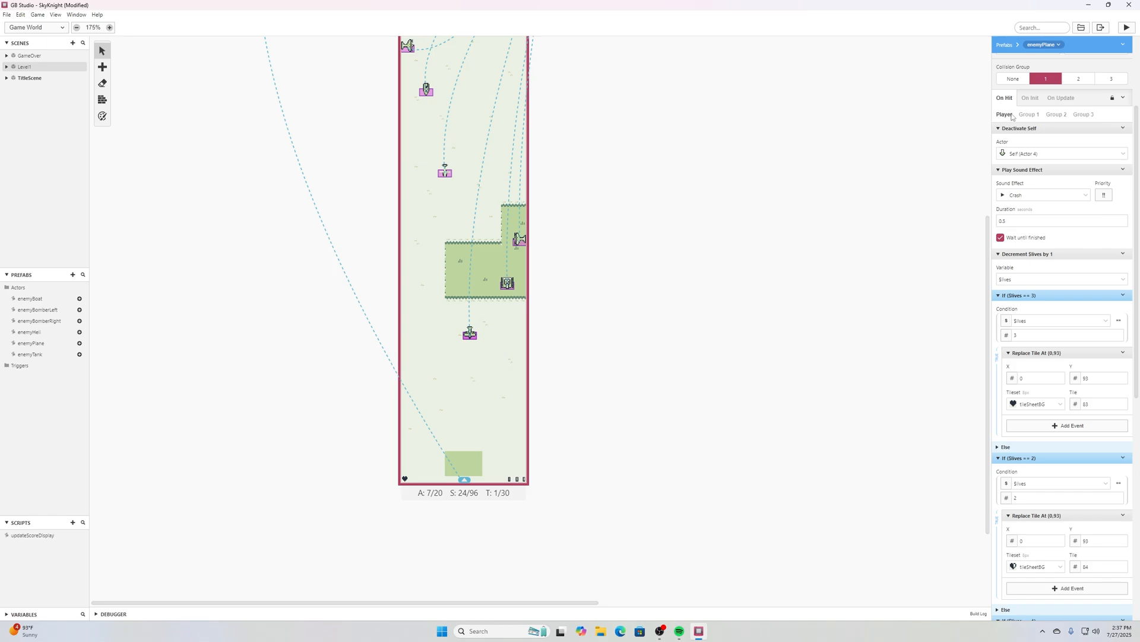
Add a Play Sound Effect event after Store Self Position in Variables in the enemy plane's On Hit Group 3 script.
click(1085, 114)
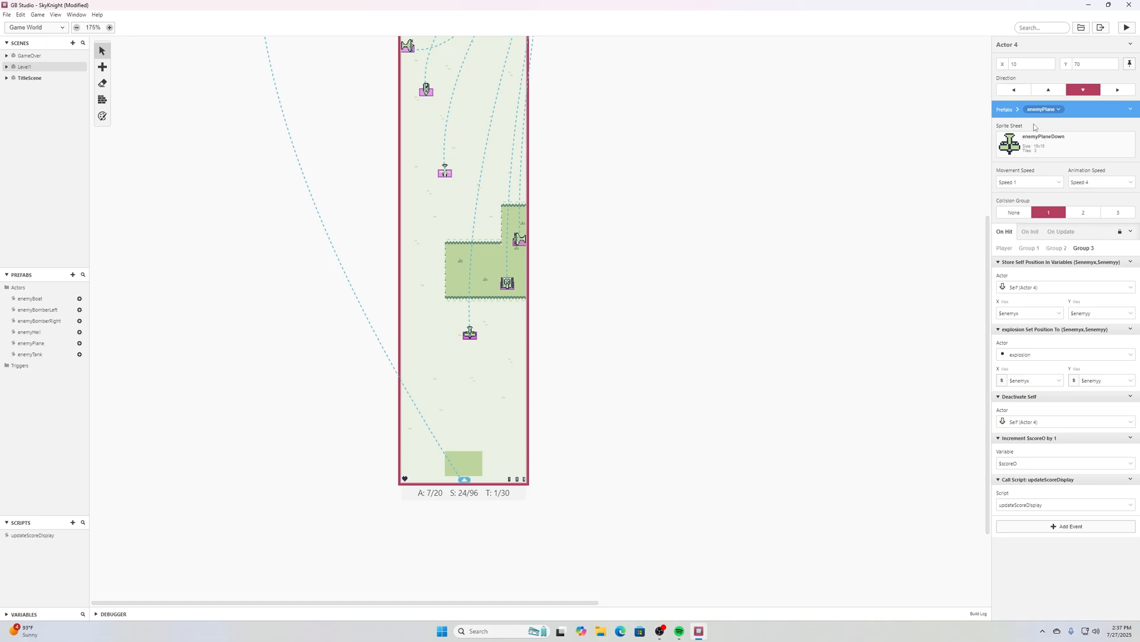
click(1131, 263)
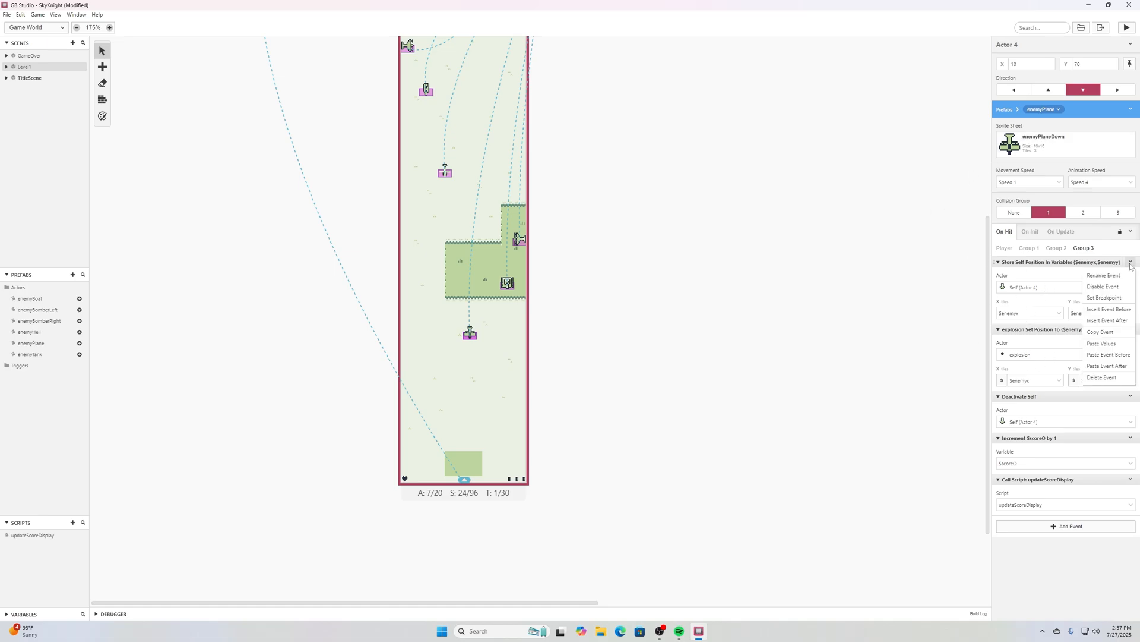
click(1107, 366)
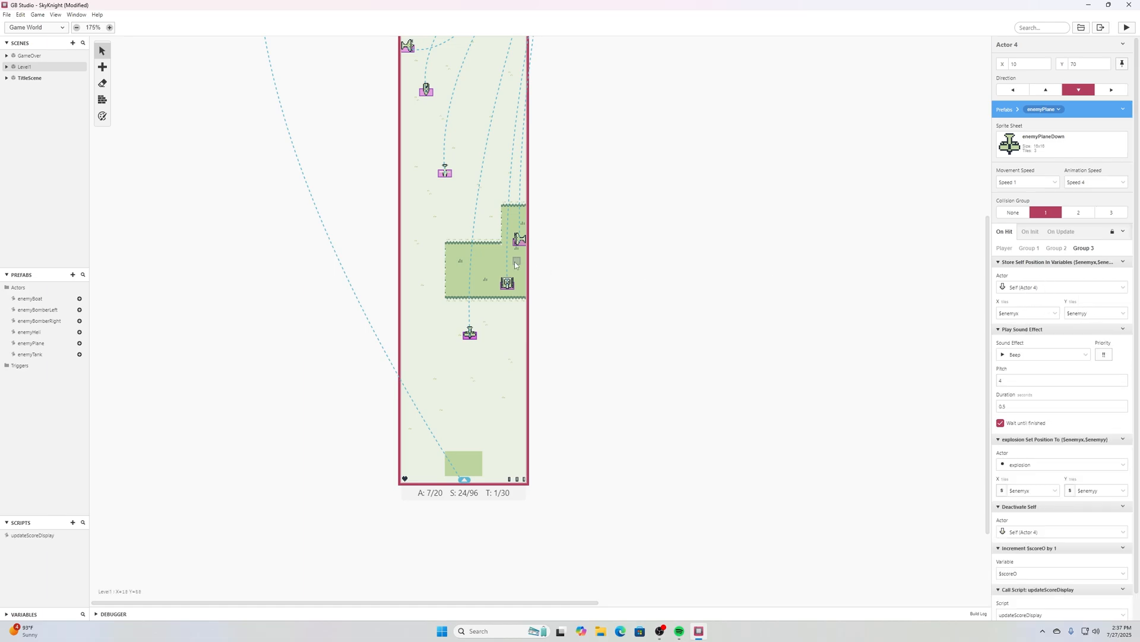
Add Play Sound Effect events to the other Level1 enemies' On Hit scripts, using Crash for enemyBomberLeft's Group 3 script.
click(508, 284)
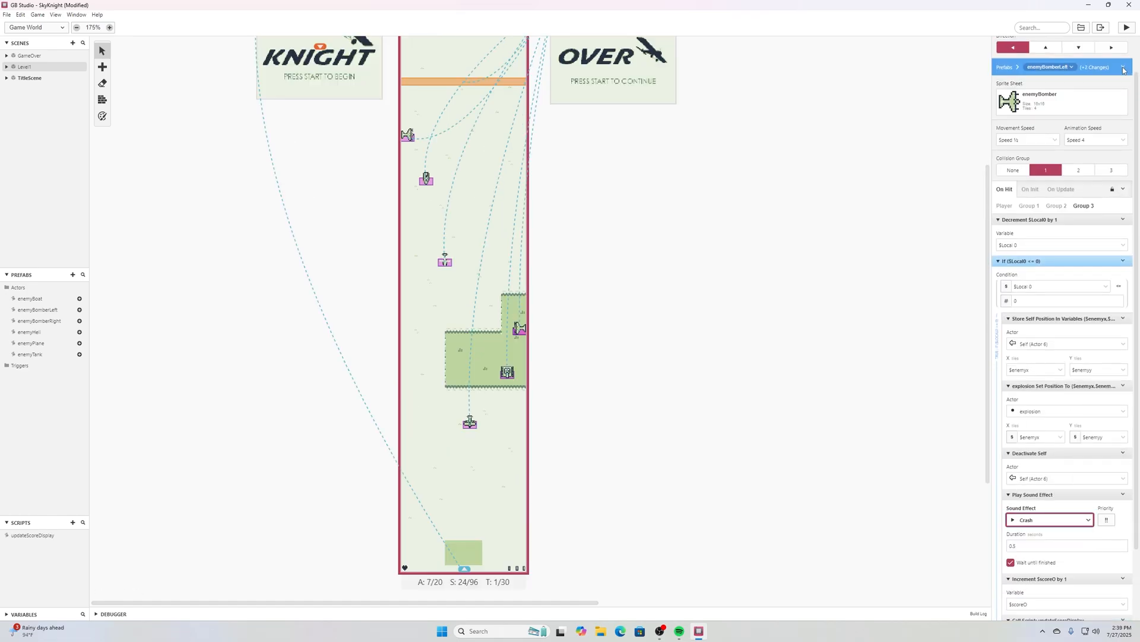
click(426, 180)
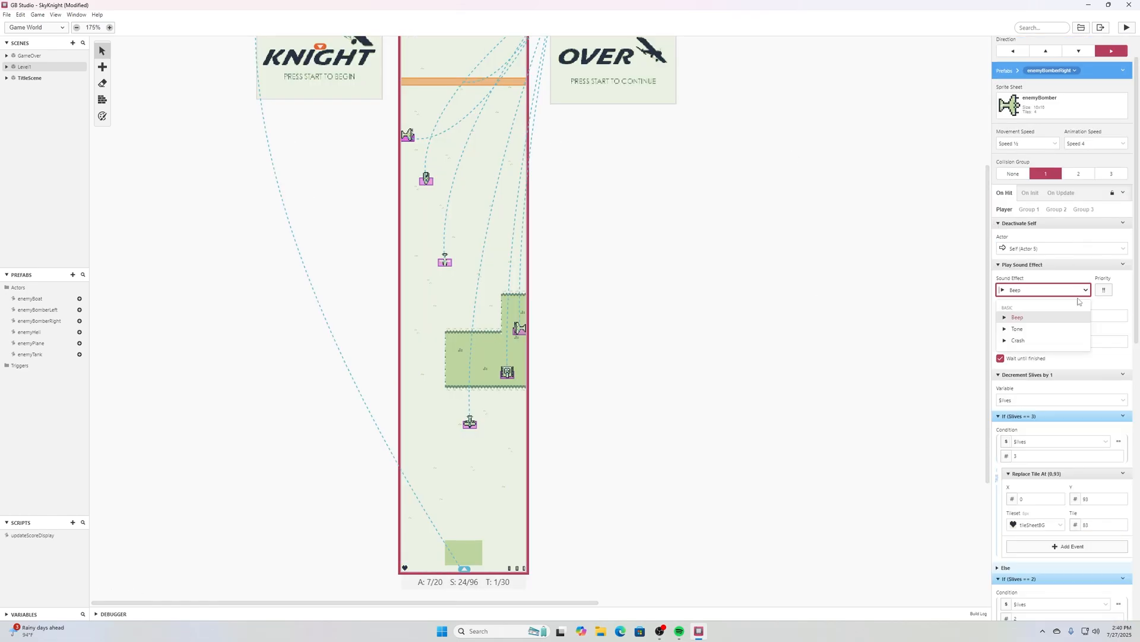
click(693, 171)
scroll(709, 207, up, 4)
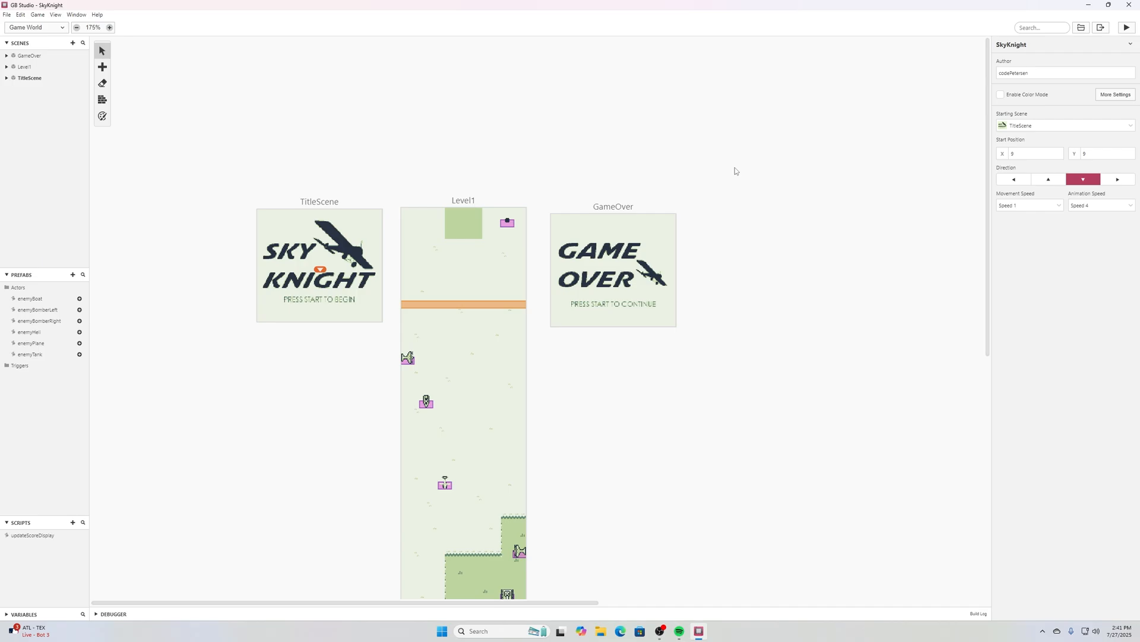
Run the game, play Level1 shooting enemies until the game over screen to check the collision sounds, and close the game window.
click(1127, 28)
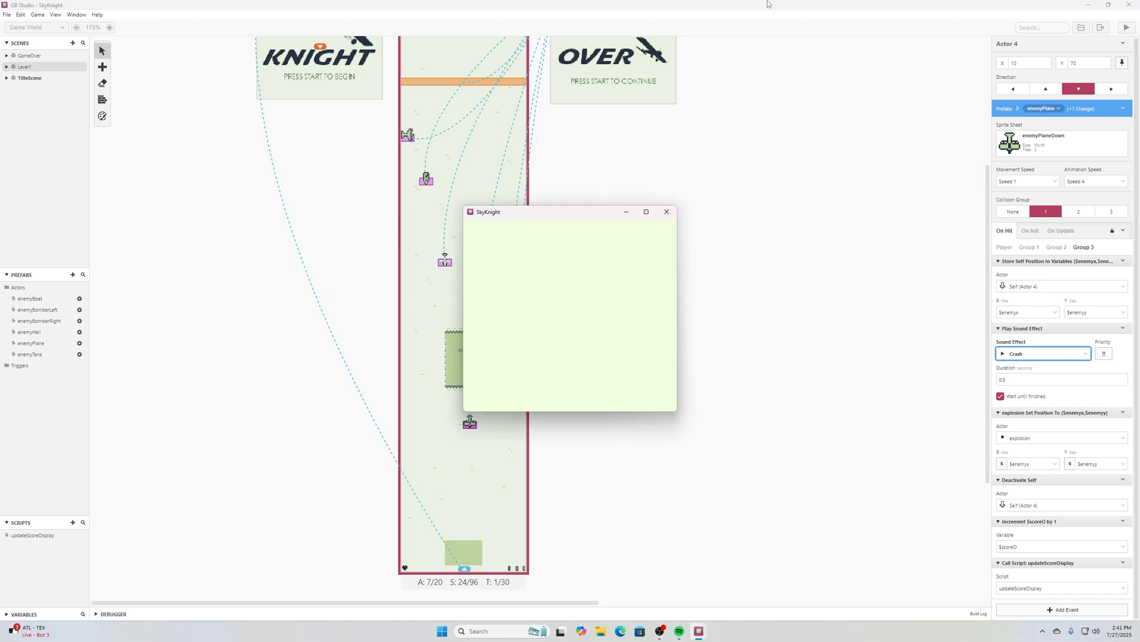
key(Right)
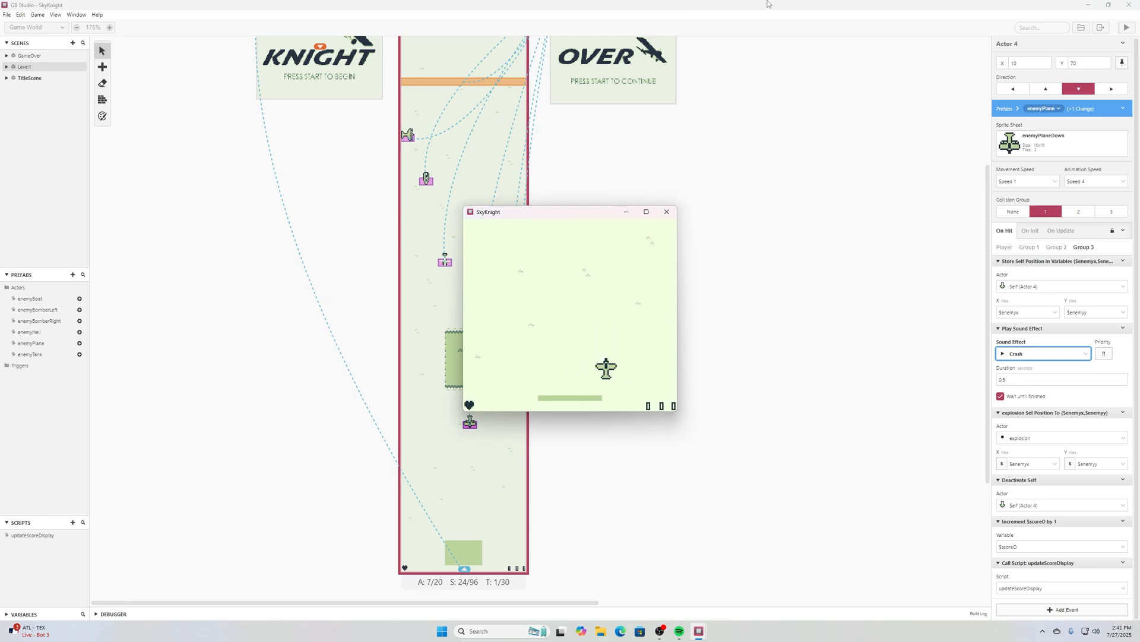
key(Right)
key(Left)
key(Right)
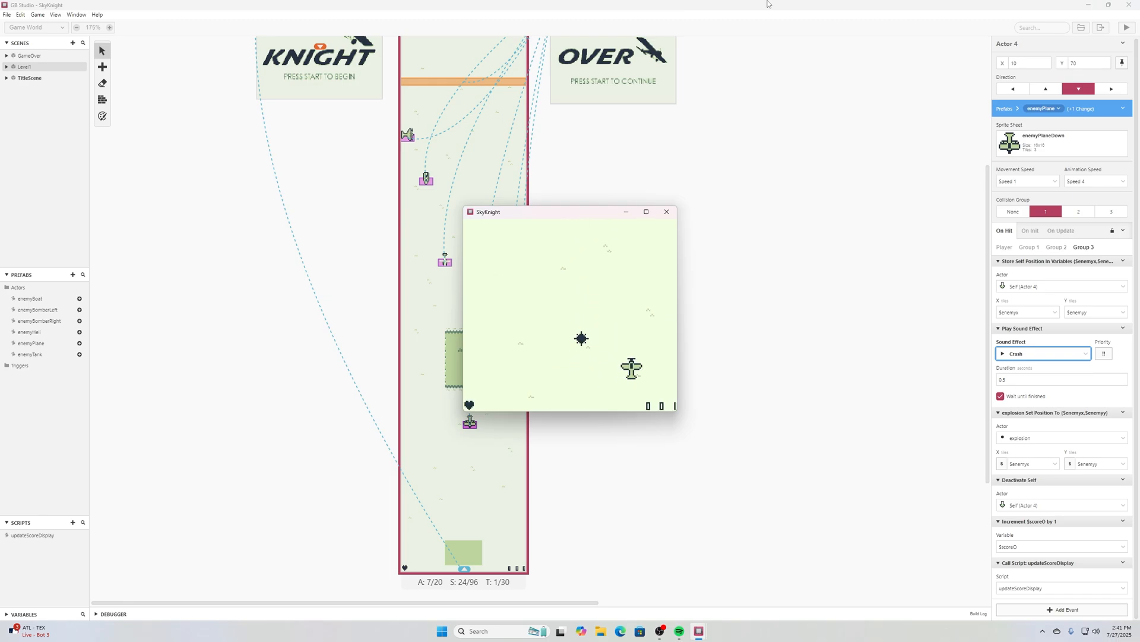
key(Left)
key(Right)
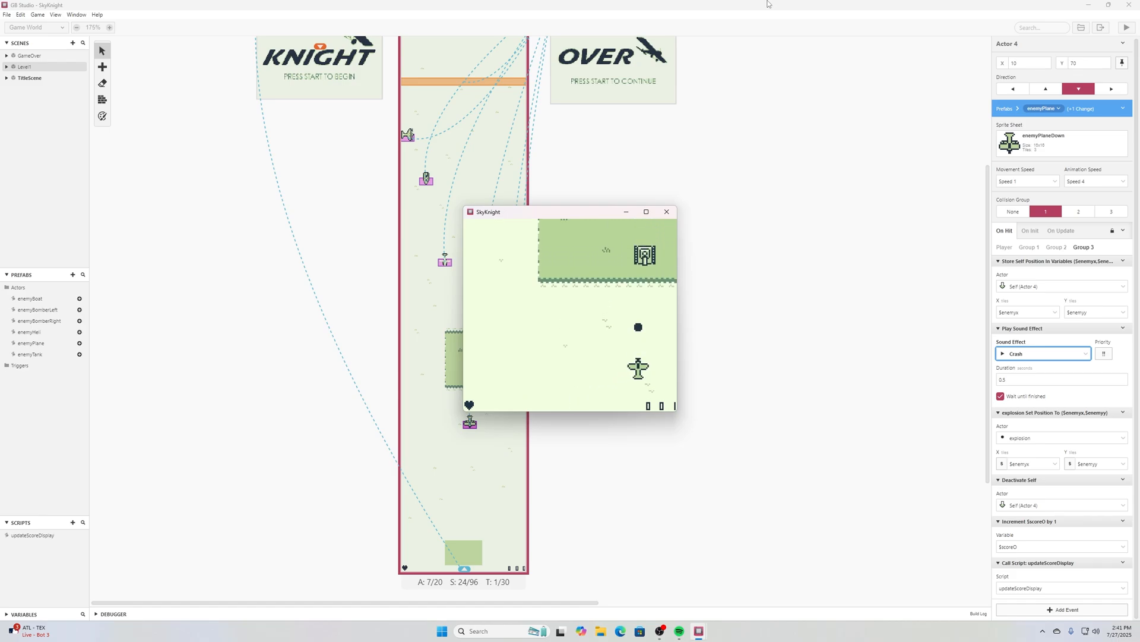
key(Left)
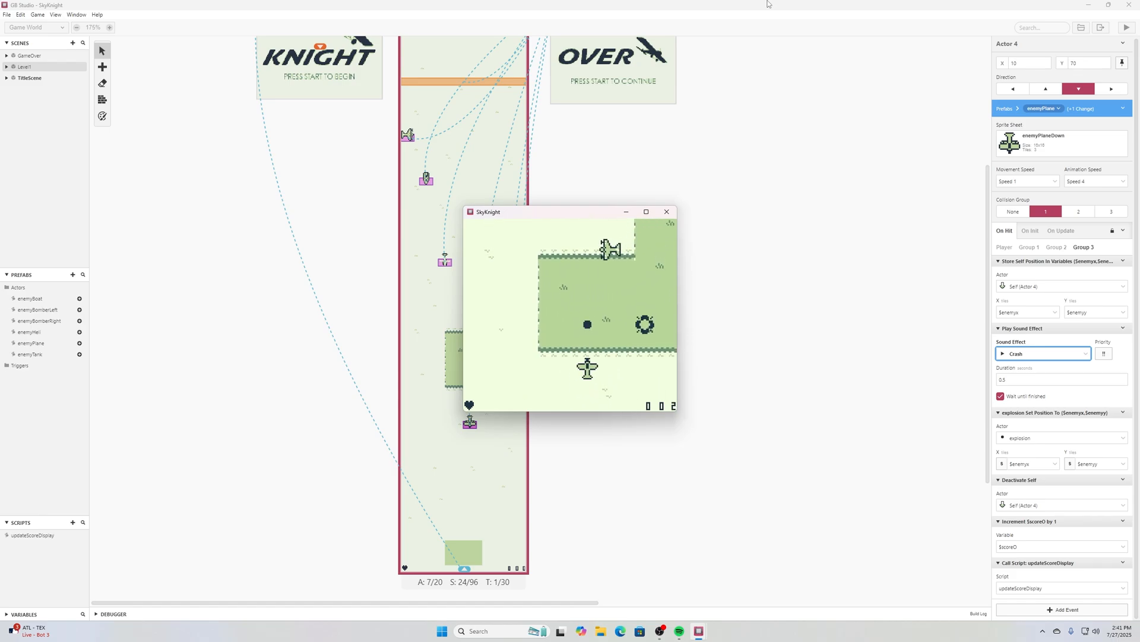
key(Left)
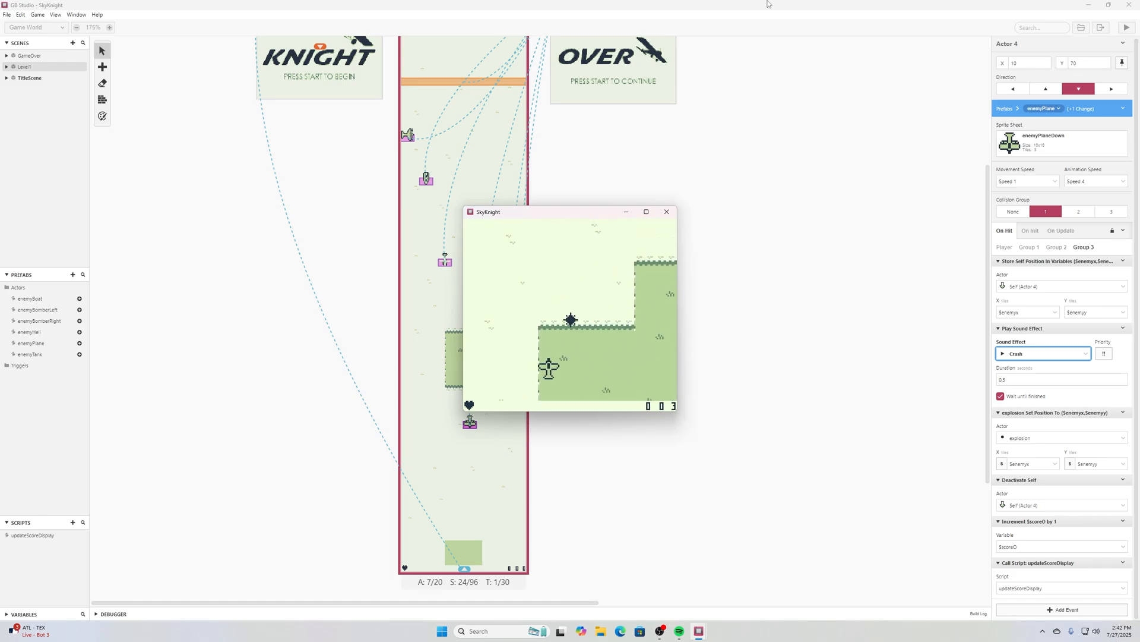
key(Right)
key(z)
key(Left)
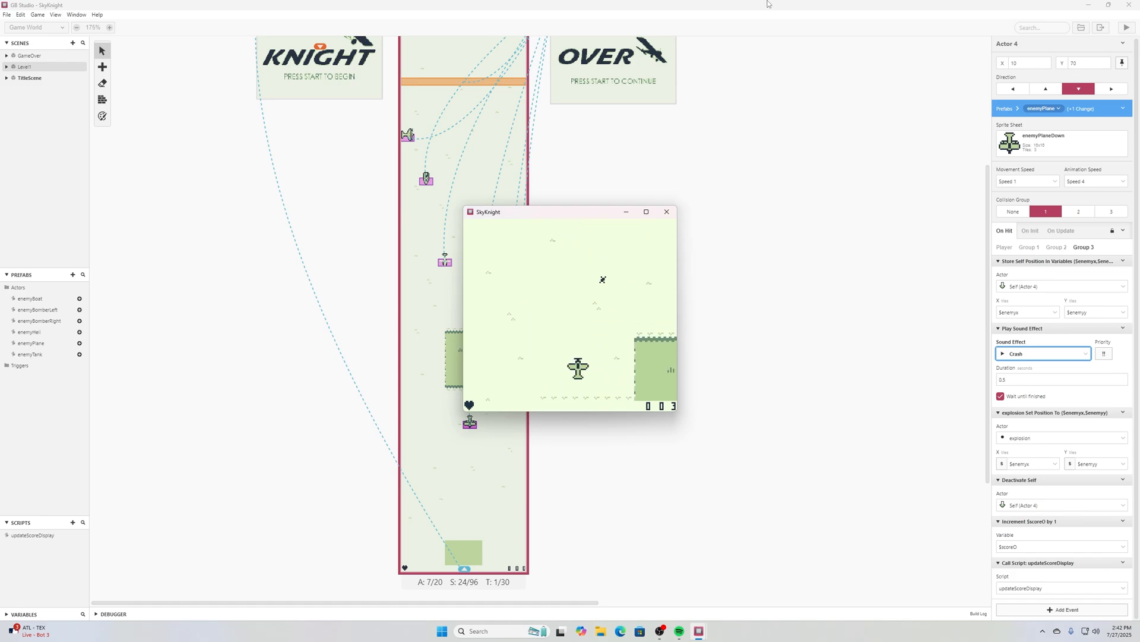
key(Left)
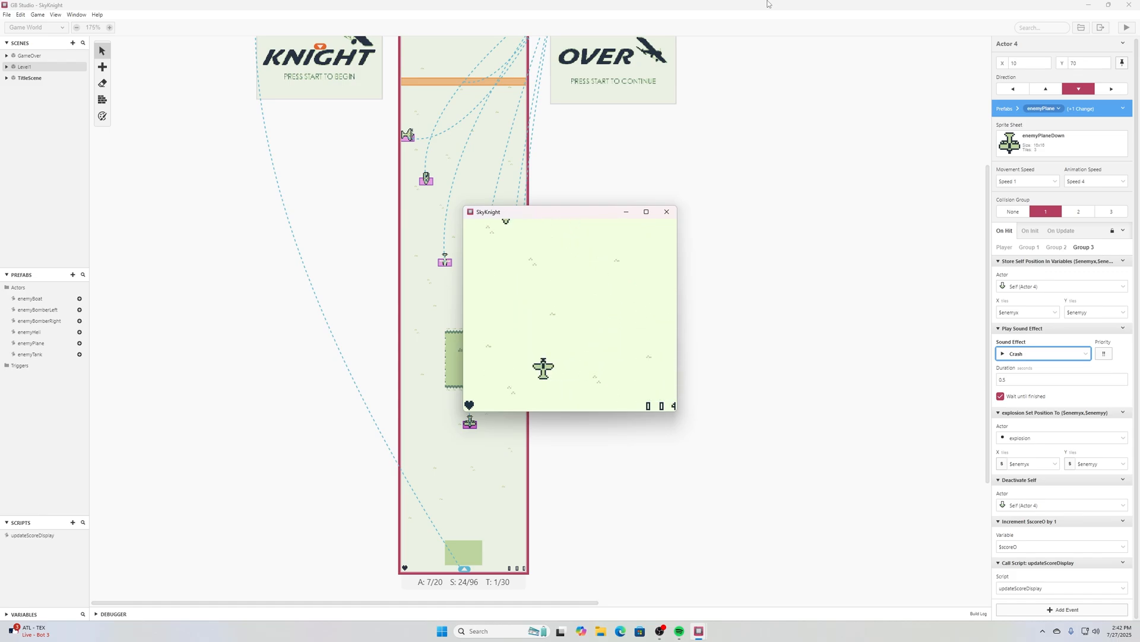
key(Left)
key(z)
key(Right)
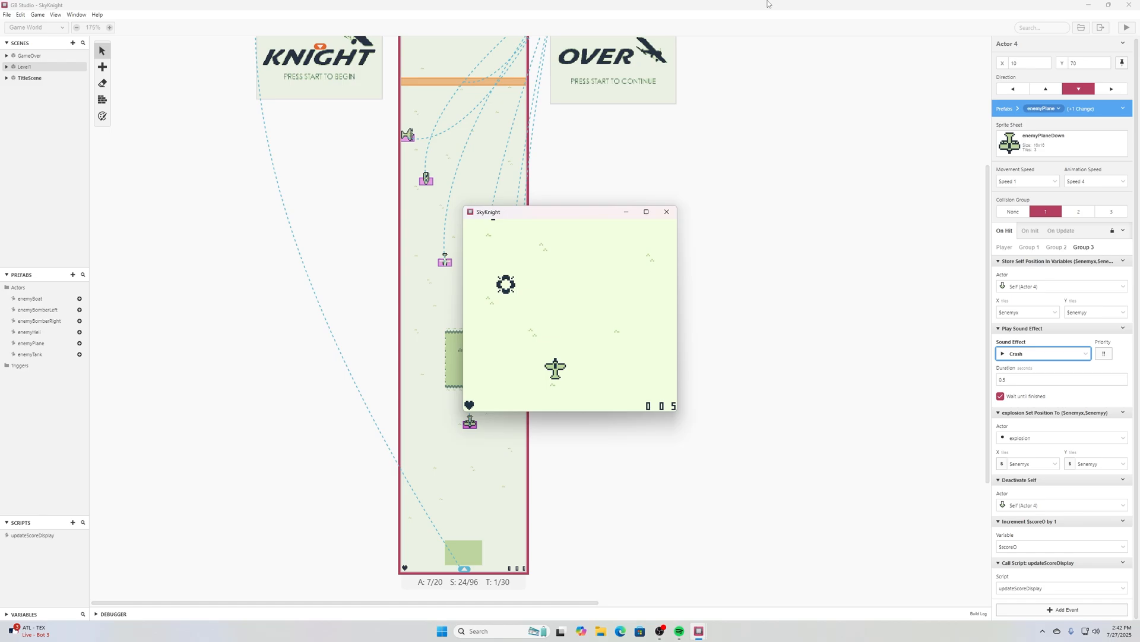
key(Left)
key(Right)
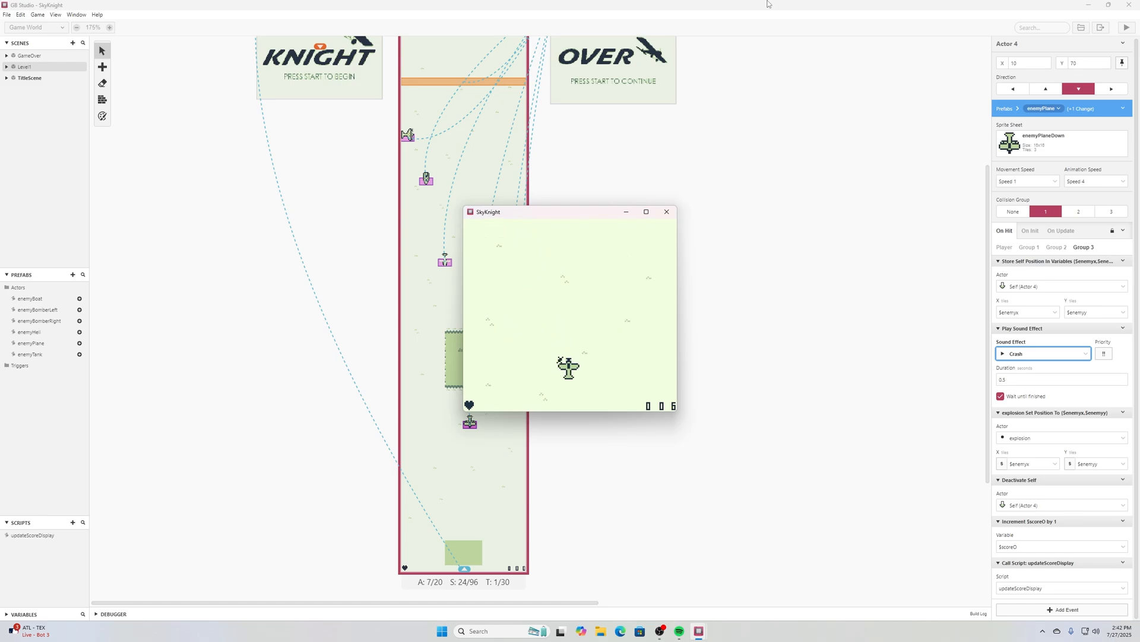
key(Right)
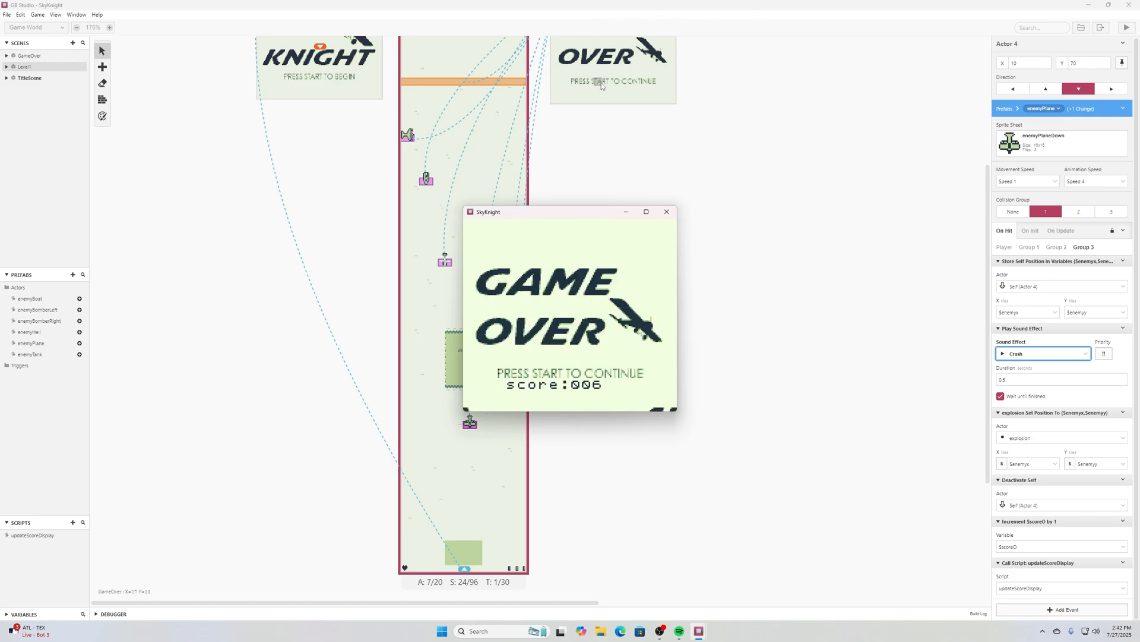
click(667, 212)
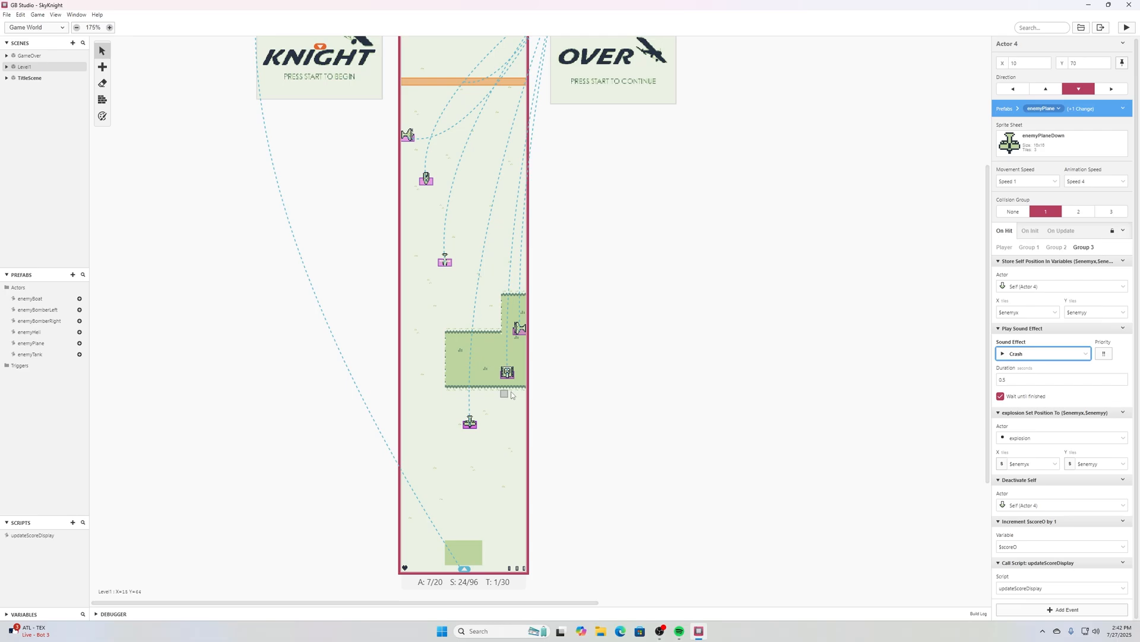
Switch to File Explorer, look over the music files in the SkyKnight project's assets folder, and close the window.
click(602, 632)
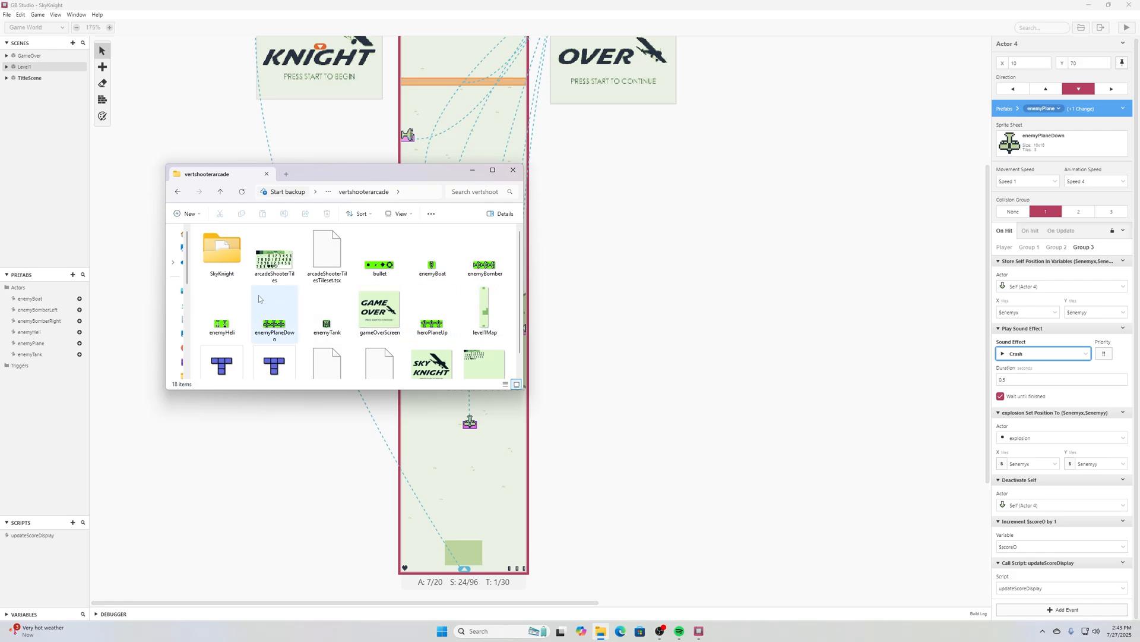
double_click(221, 250)
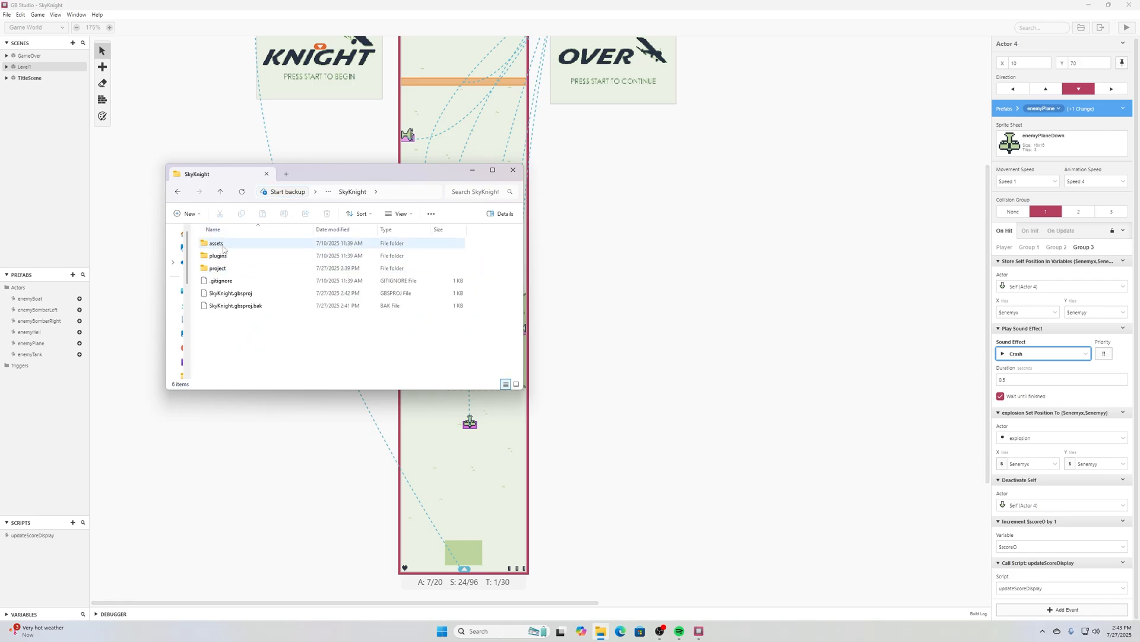
double_click(222, 244)
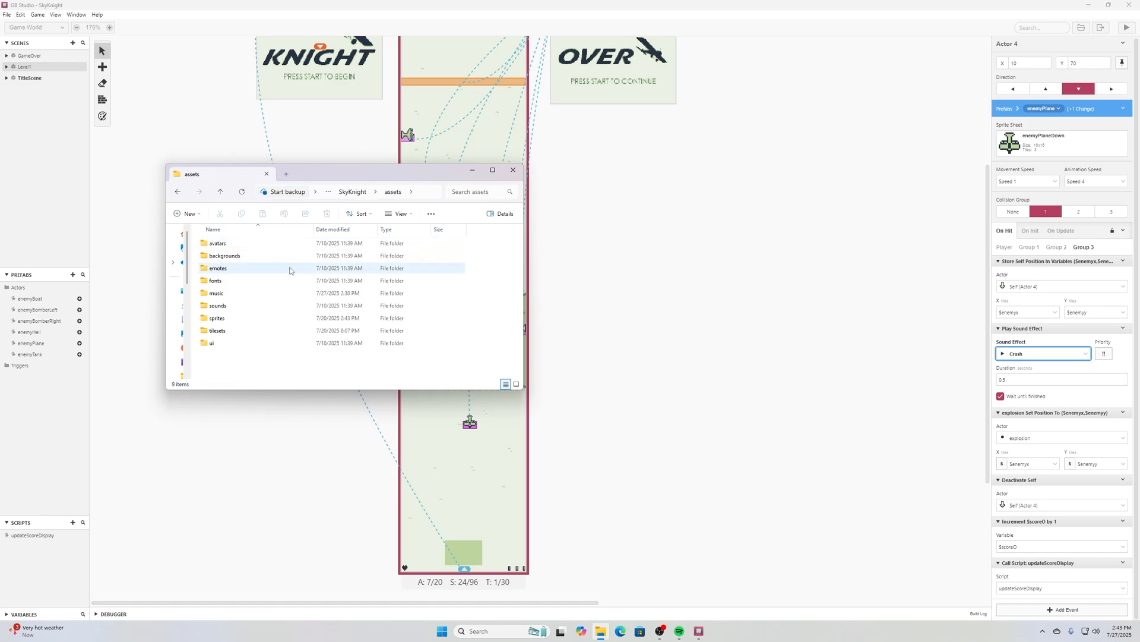
double_click(236, 294)
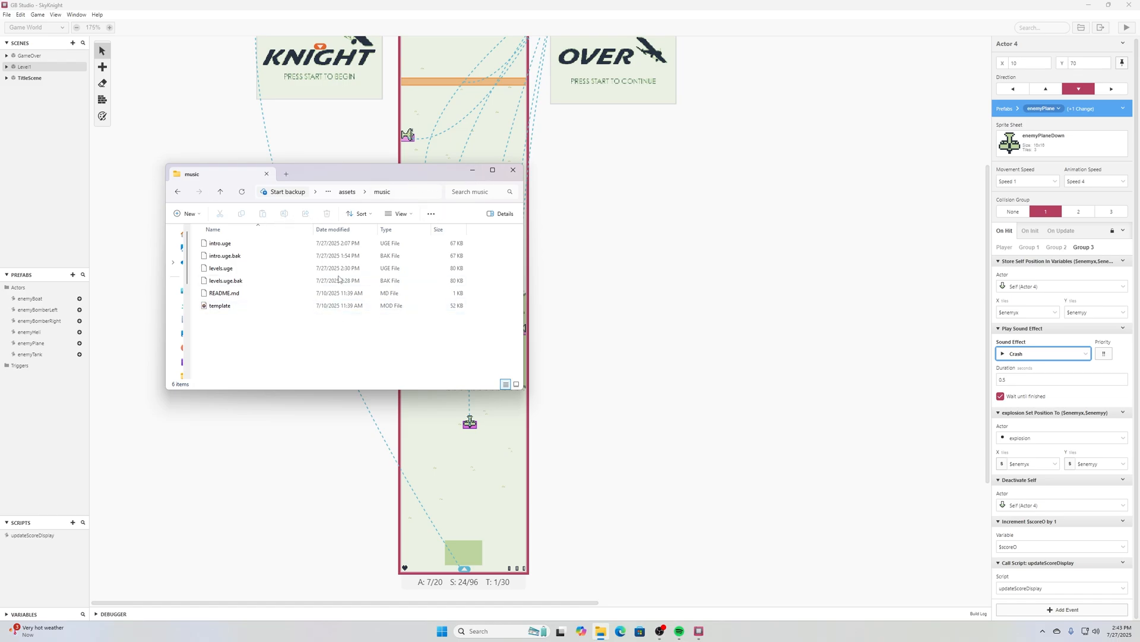
click(514, 171)
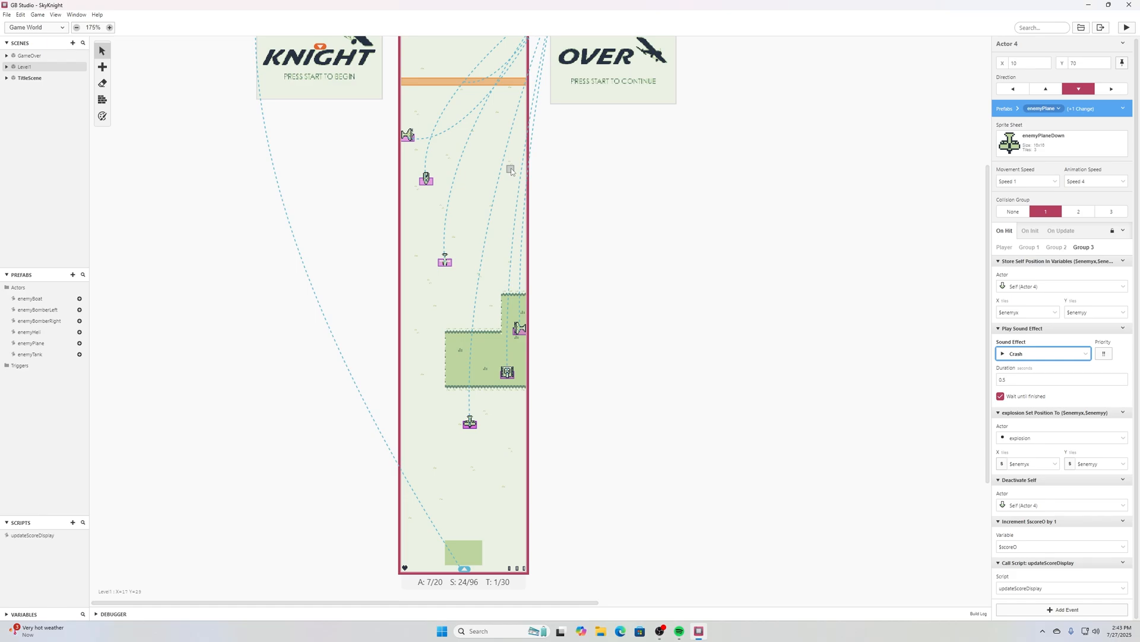
Save the project.
click(7, 15)
click(20, 58)
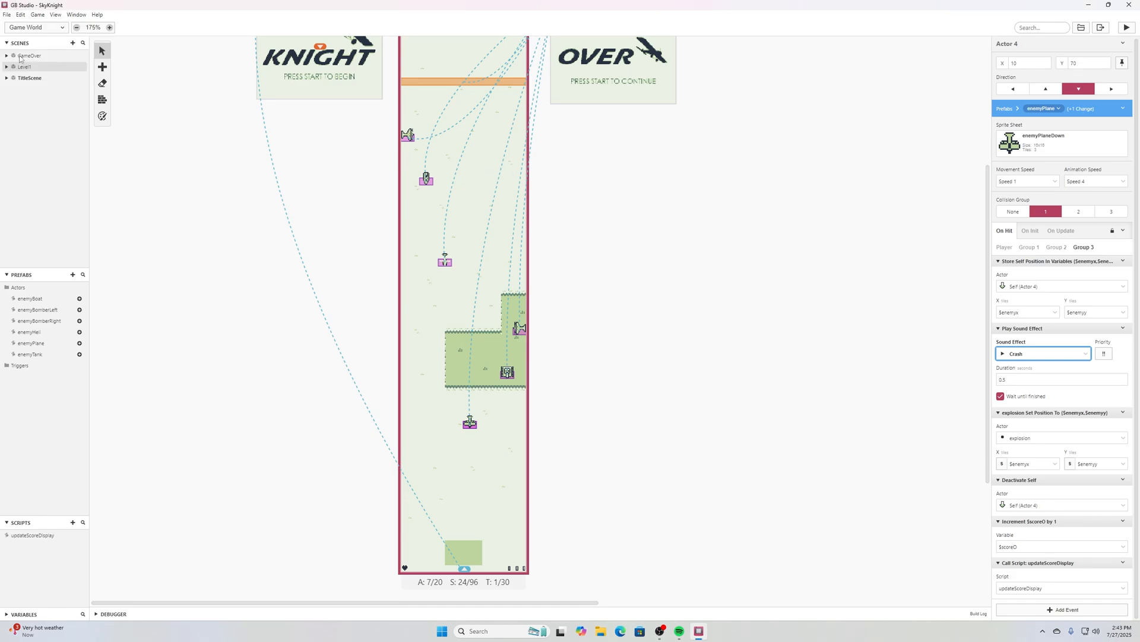